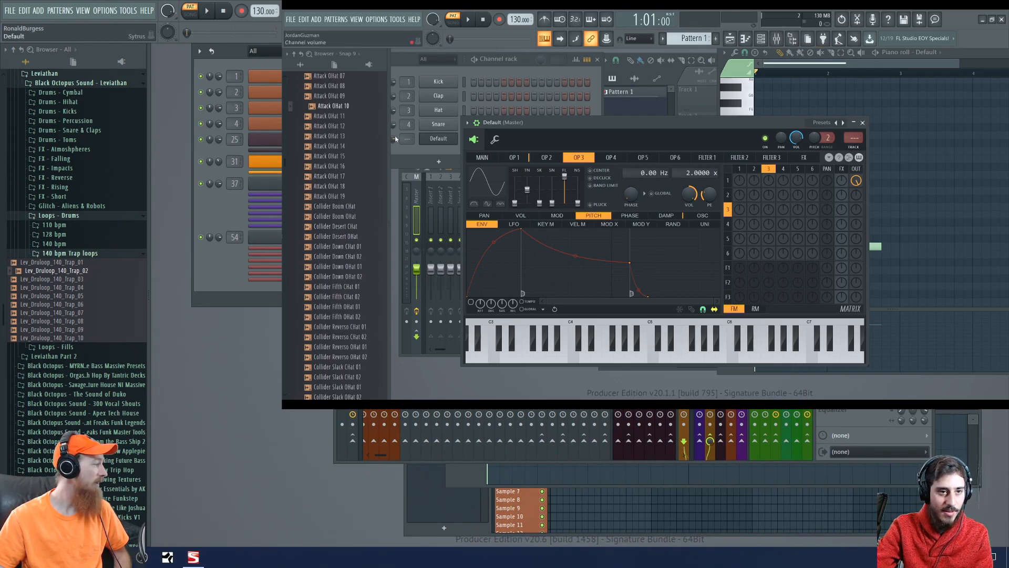
scroll(339, 137, "down", 20)
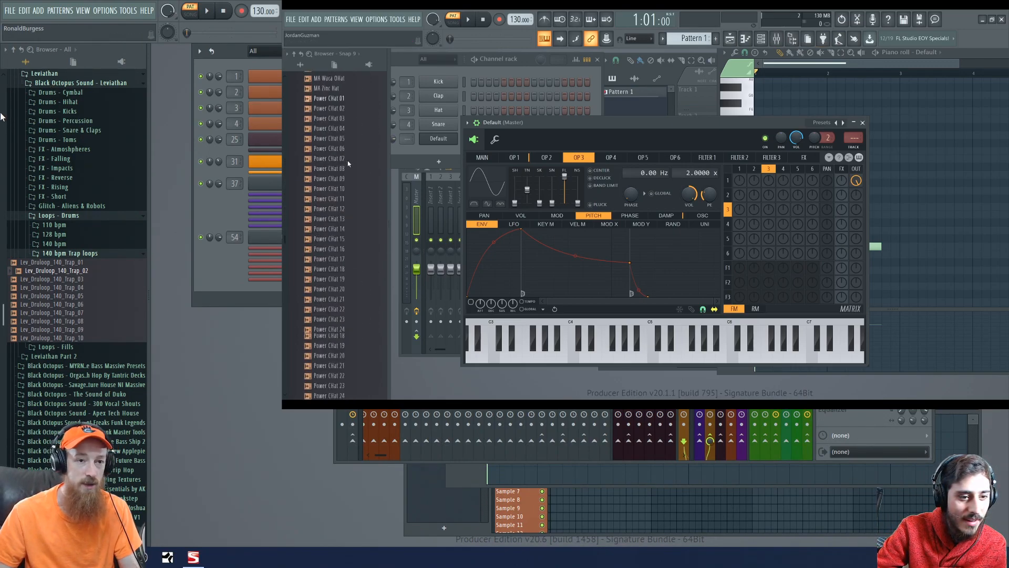
left_click(19, 11)
scroll(349, 176, "down", 15)
mouse_move(58, 36)
mouse_move(185, 35)
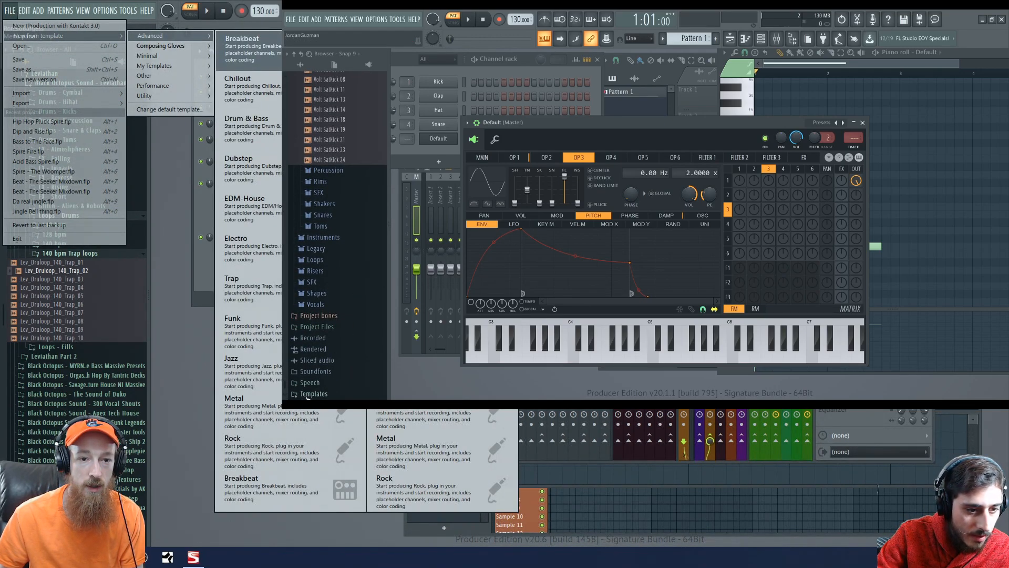
mouse_move(186, 55)
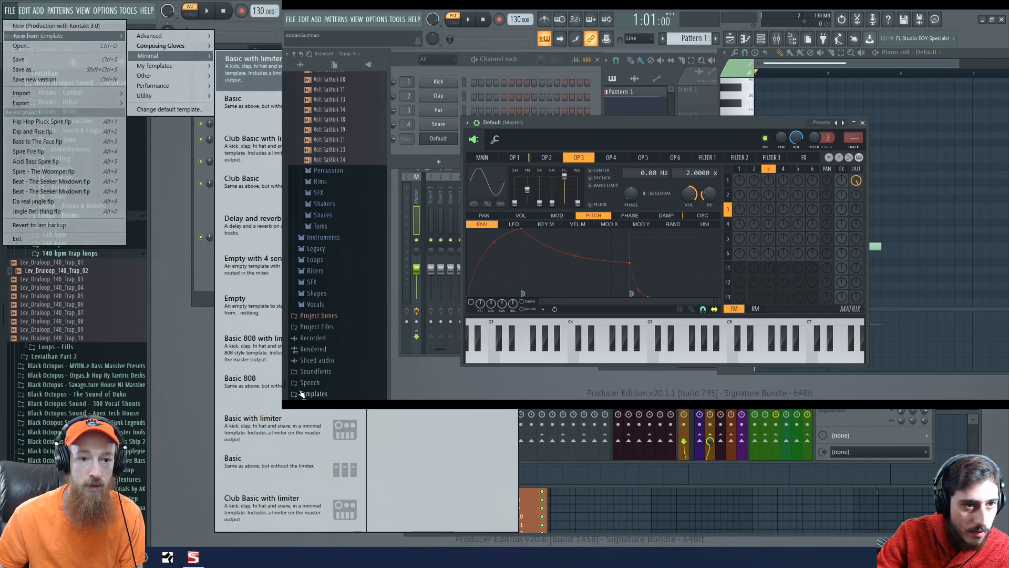
key("Escape")
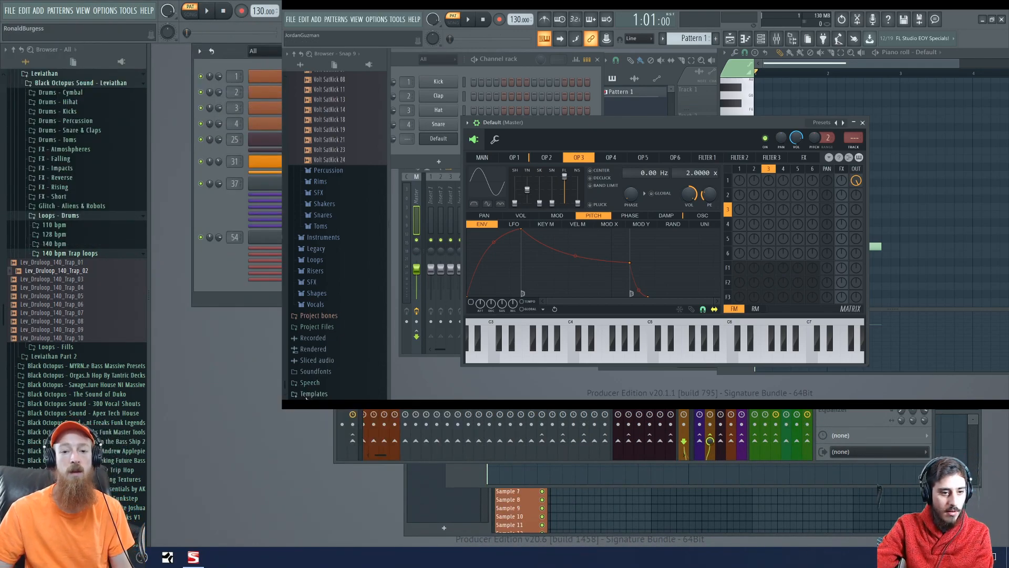
key("ctrl+s")
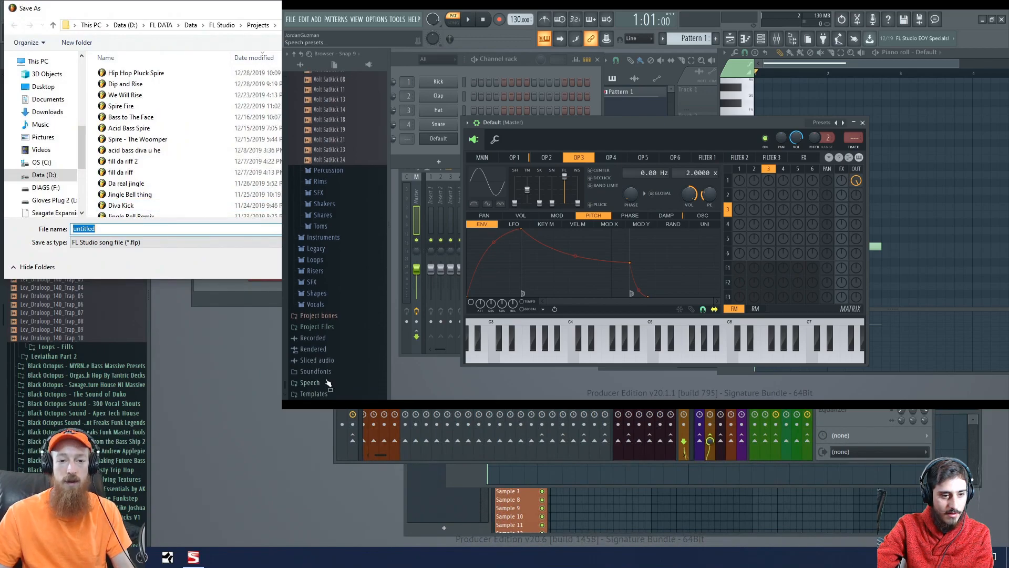
key("Escape")
- Create a new project from the Basic template in the Minimal category
left_click(10, 11)
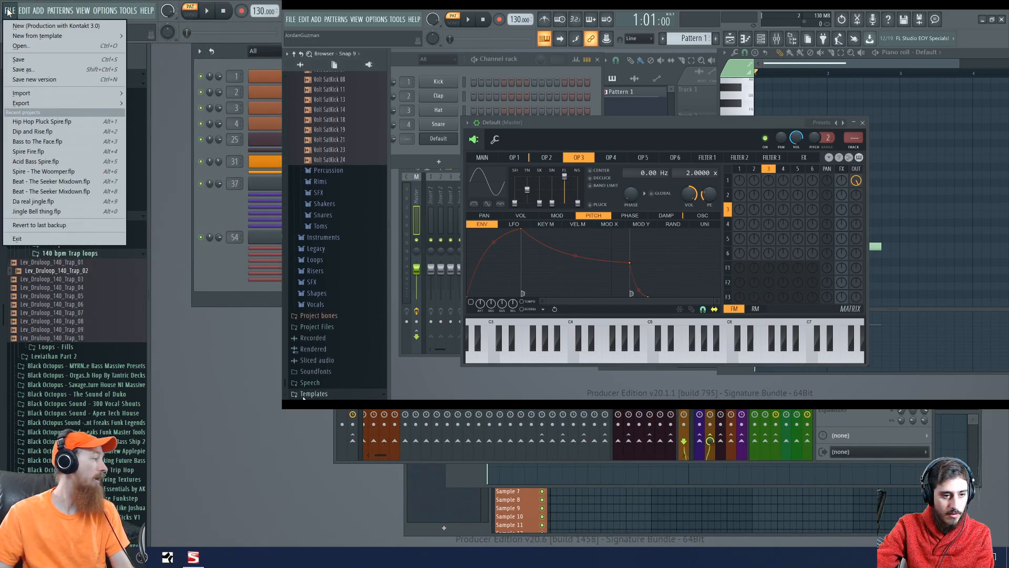
mouse_move(144, 45)
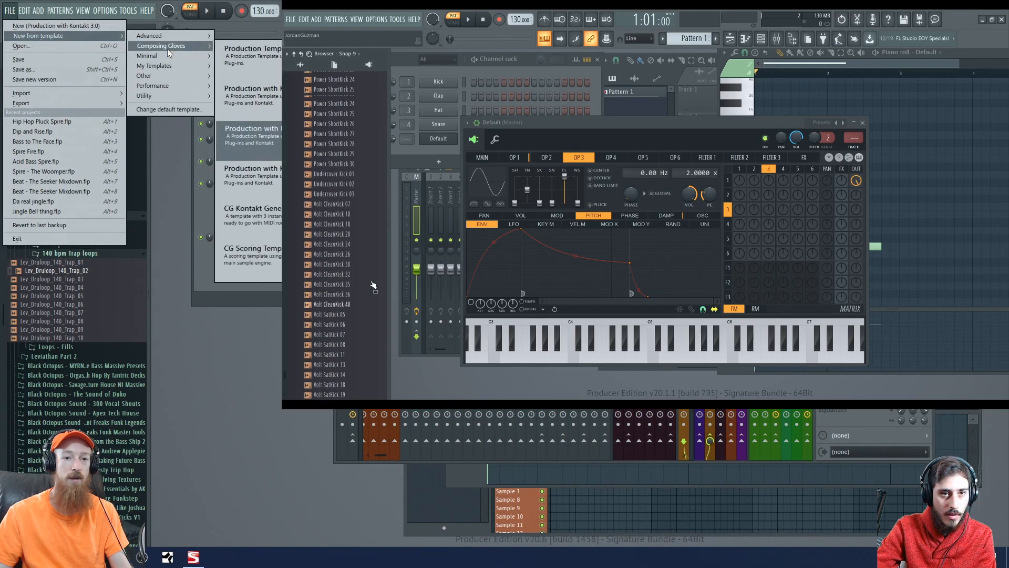
scroll(365, 289, "up", 20)
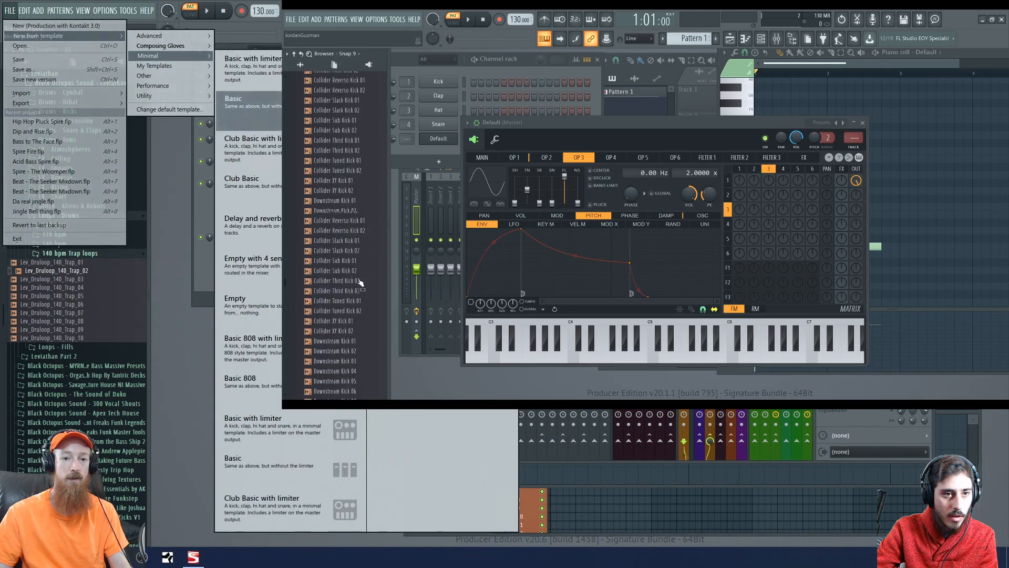
left_click(249, 110)
scroll(358, 285, "up", 20)
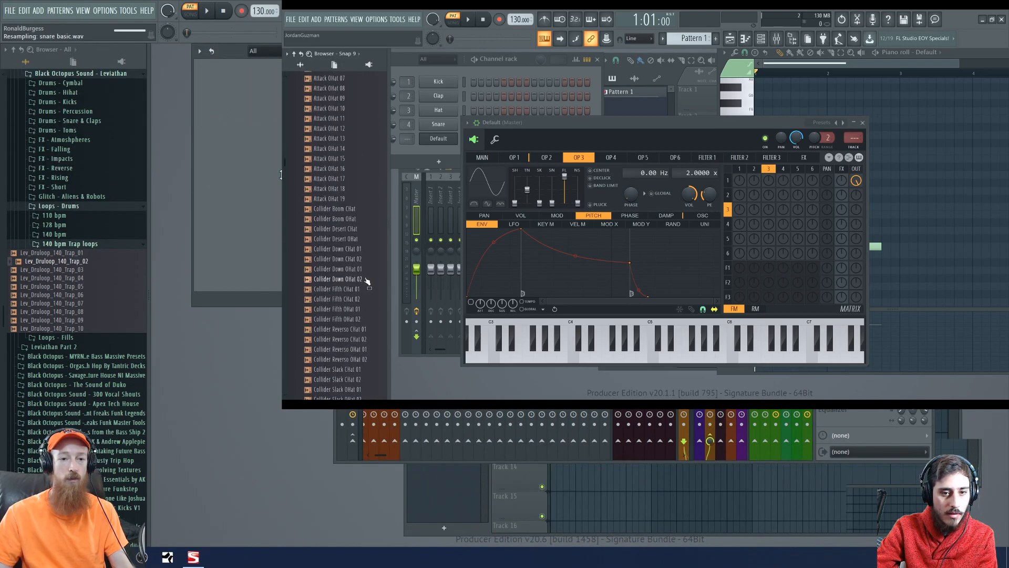
scroll(359, 290, "up", 20)
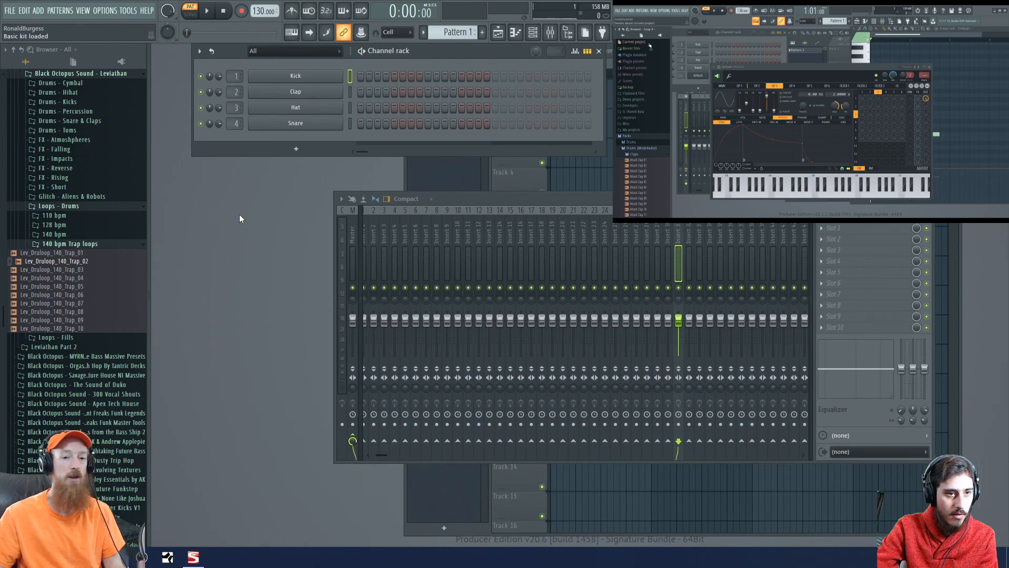
left_click(296, 151)
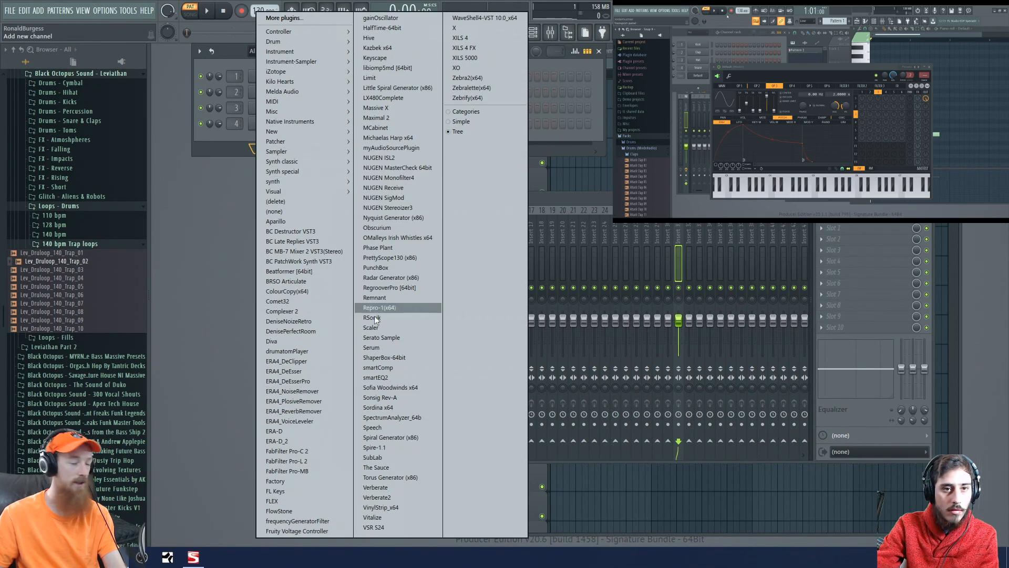
mouse_move(296, 163)
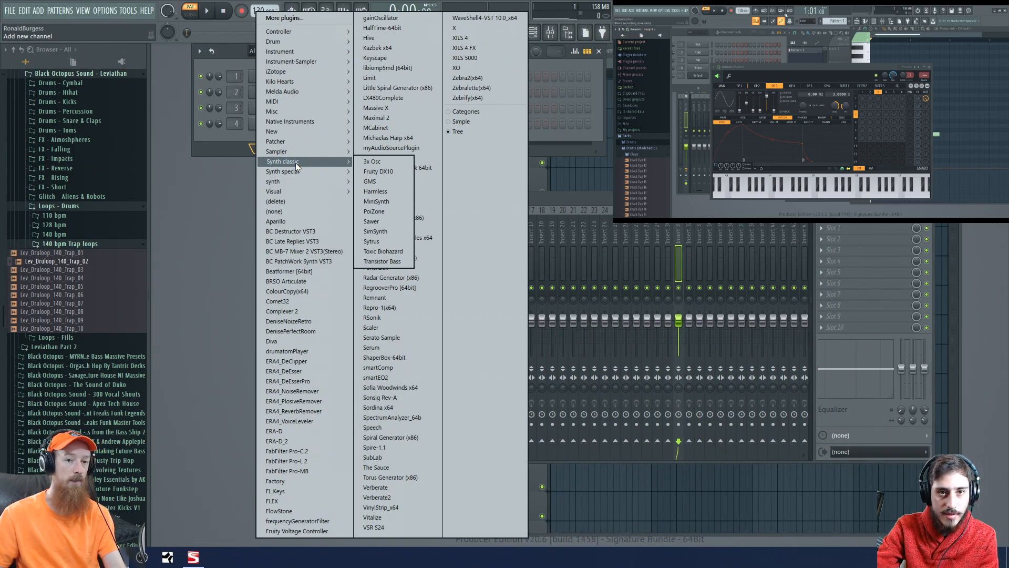
left_click(204, 244)
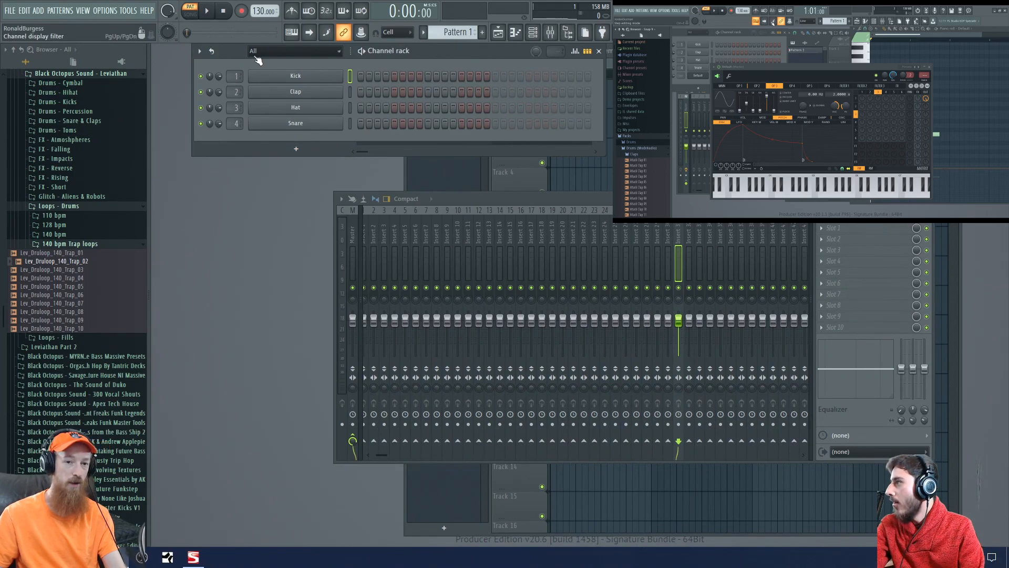
- Move the channel rack slightly lower and add a Sytrus channel by searching the plugin picker for "sytrus"
left_click_drag(232, 53, 222, 84)
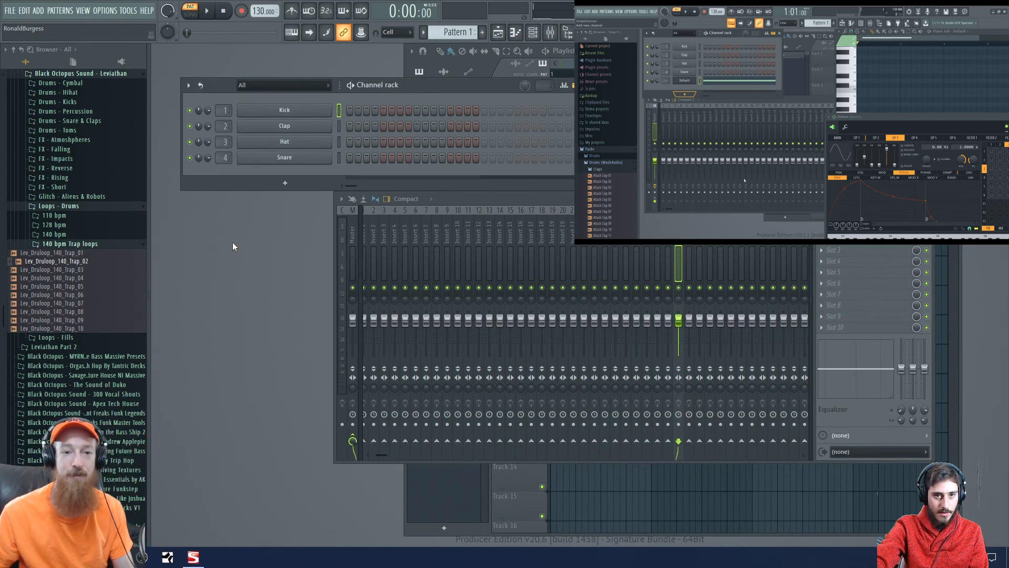
left_click(284, 182)
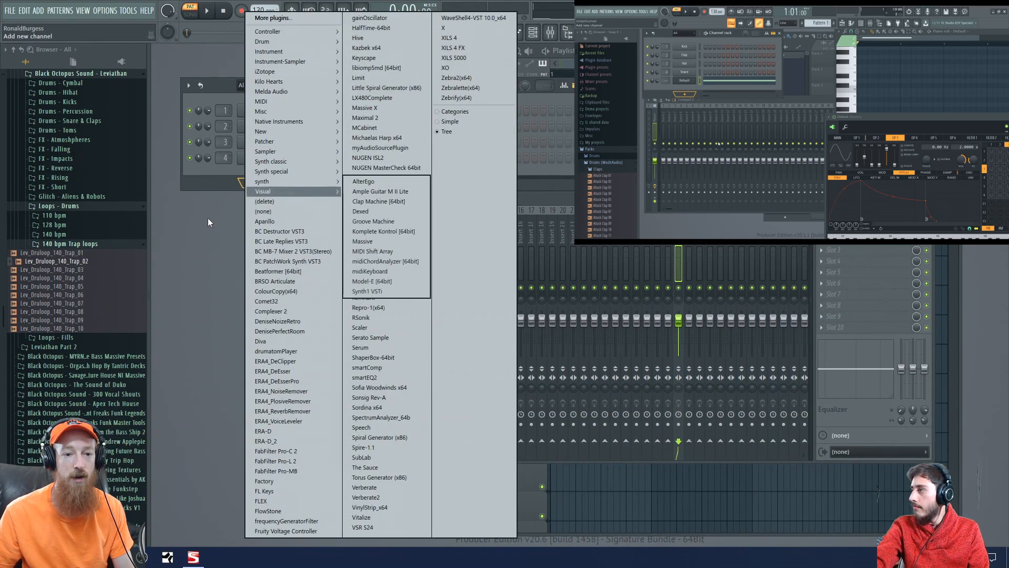
left_click(208, 218)
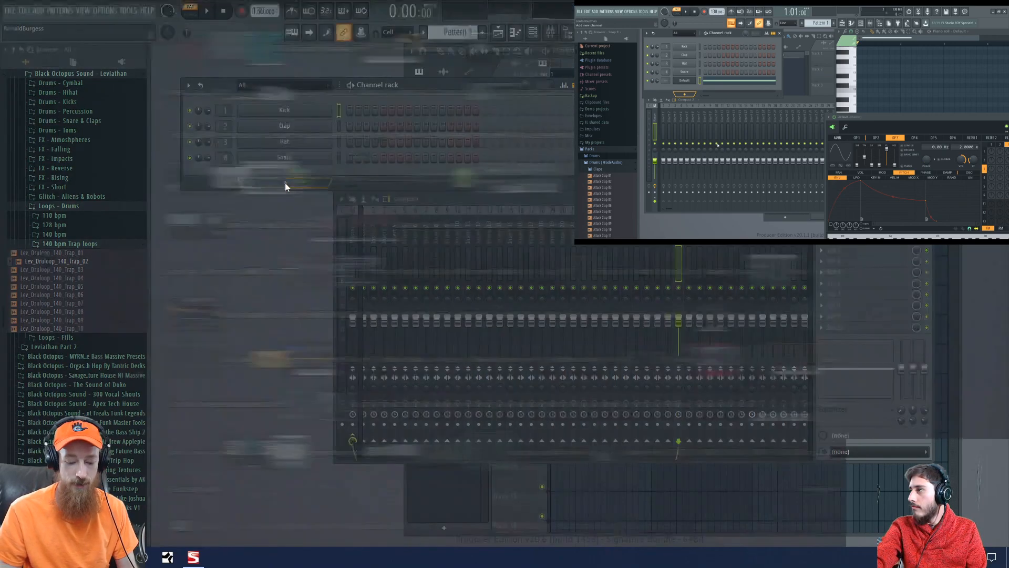
type("sytrus")
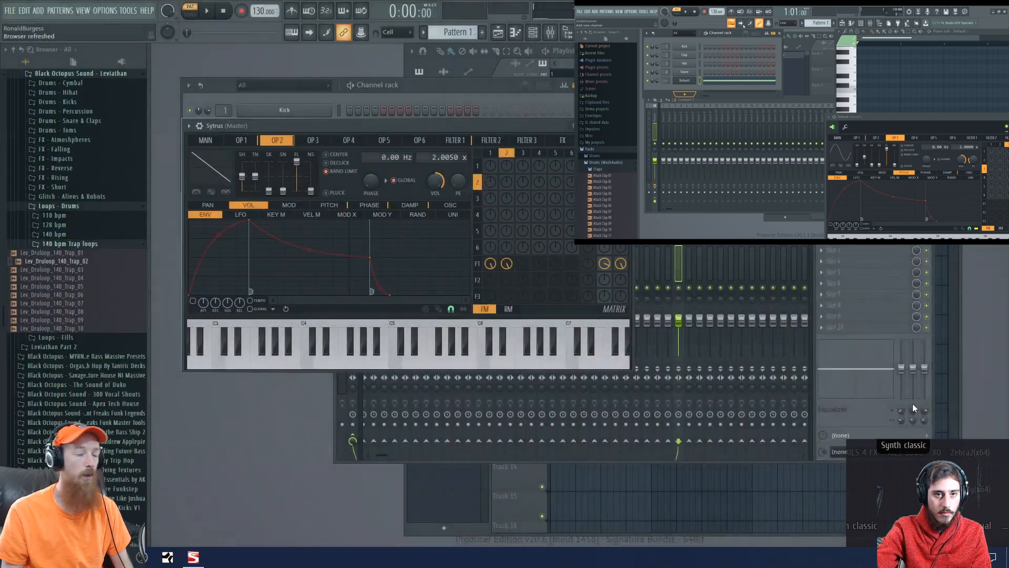
left_click(913, 406)
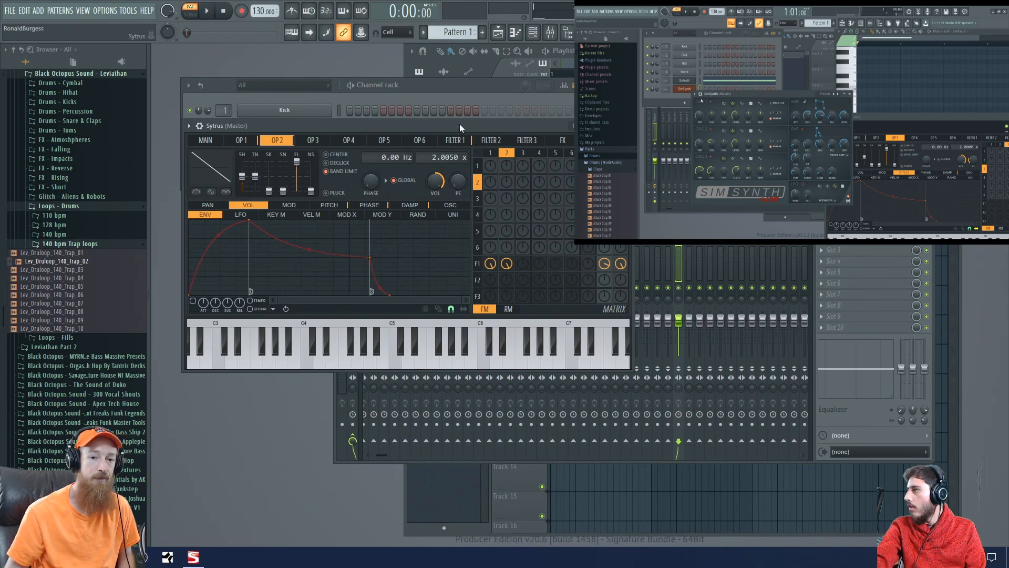
left_click(369, 89)
left_click(278, 181)
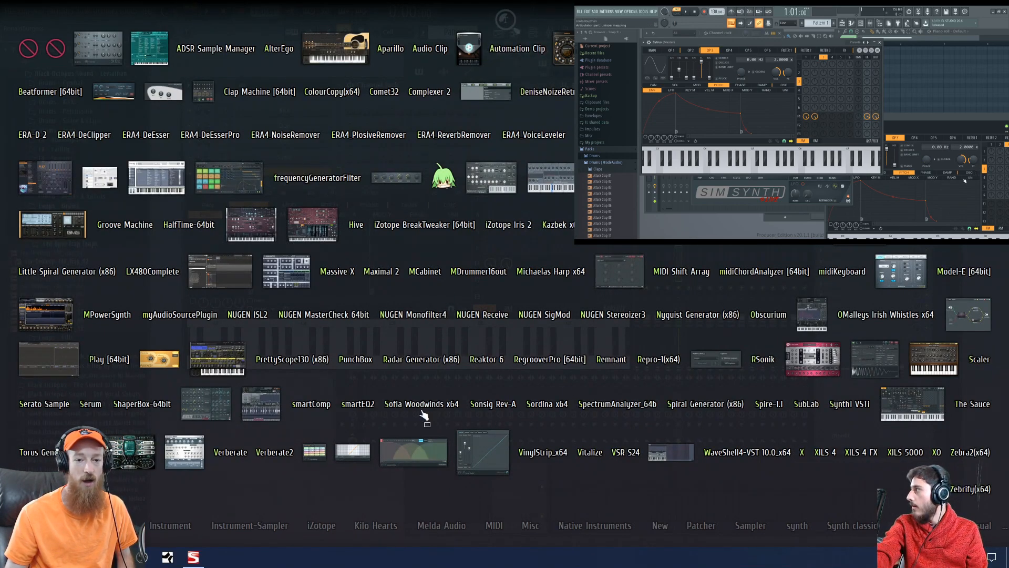
left_click(335, 253)
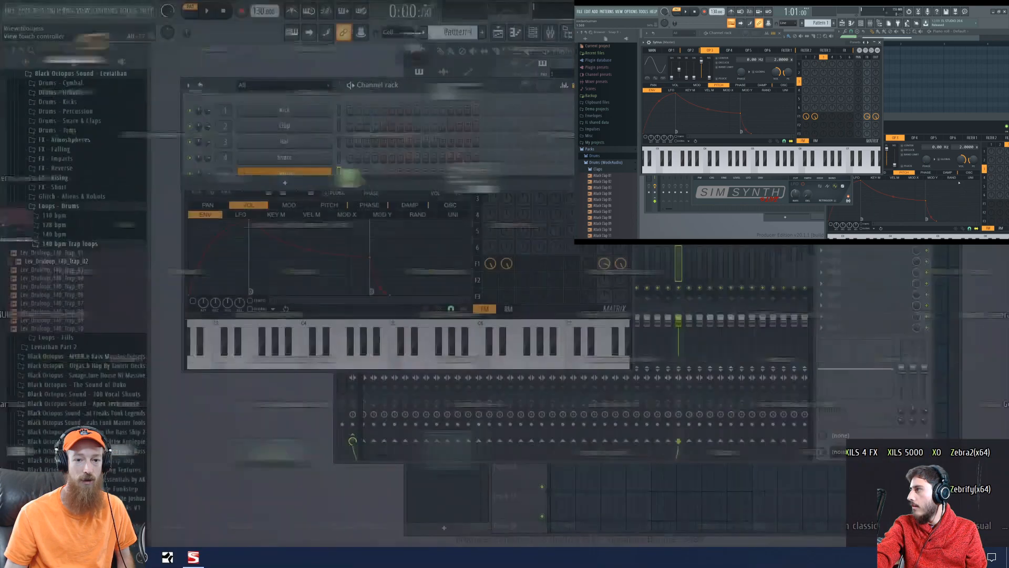
left_click(285, 182)
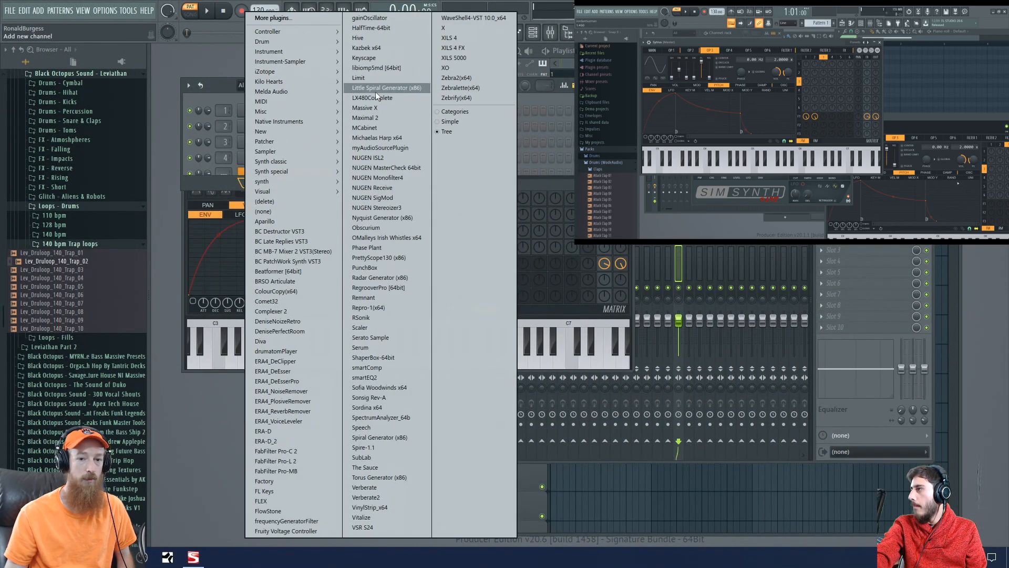
left_click(219, 80)
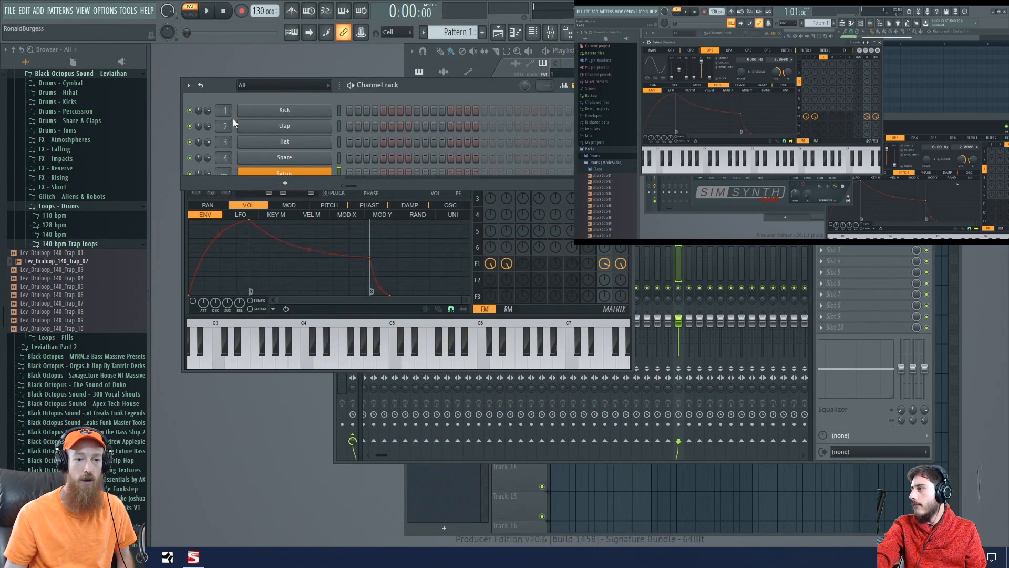
- Extend the channel rack to fit the Sytrus channel, and bring the Sytrus window in front over the rack
left_click_drag(190, 183, 191, 199)
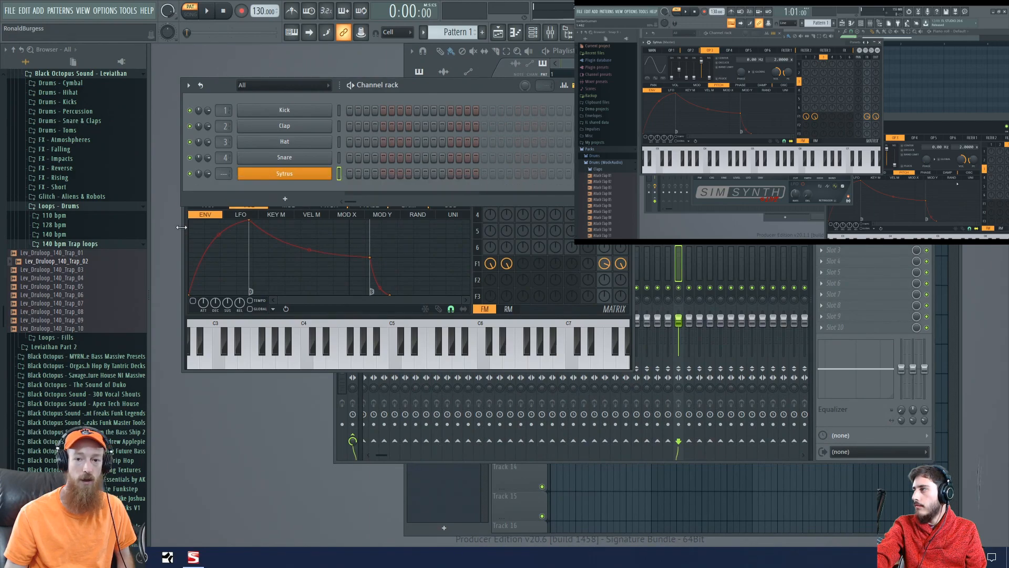
left_click(285, 174)
left_click_drag(399, 129, 437, 88)
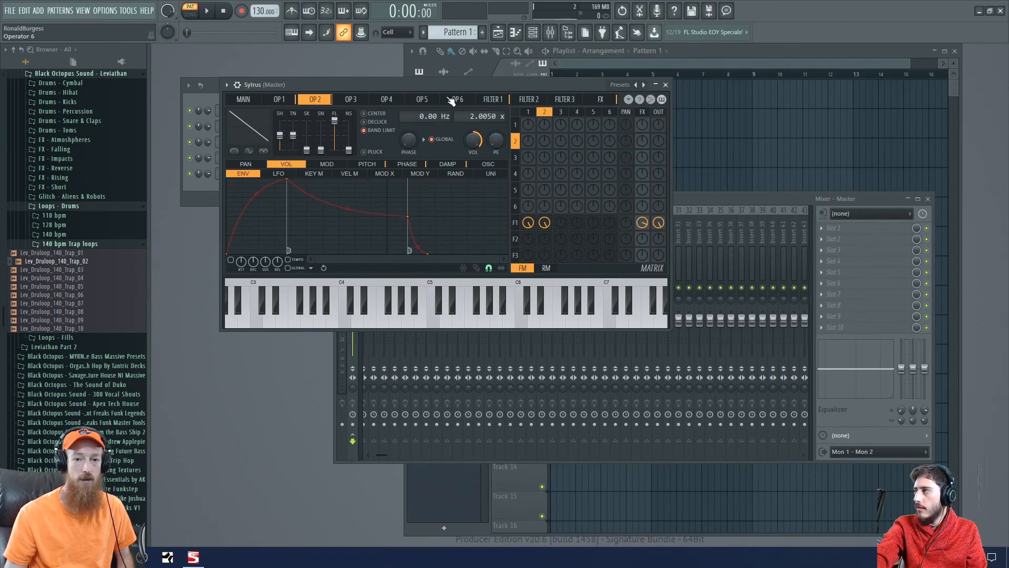
left_click_drag(454, 85, 458, 99)
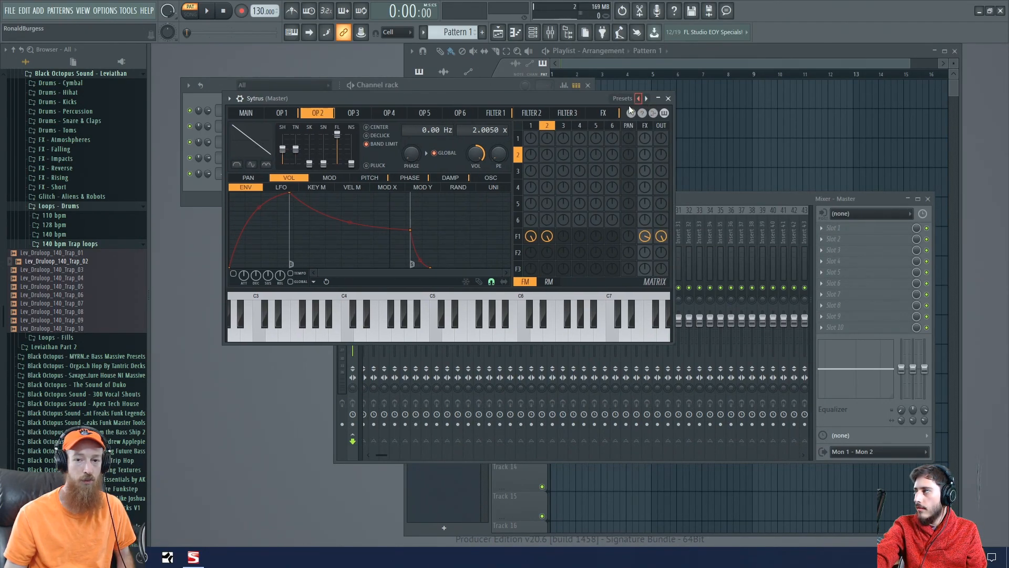
- Load the Echoes 2 preset from the Arp category into Sytrus
right_click(644, 101)
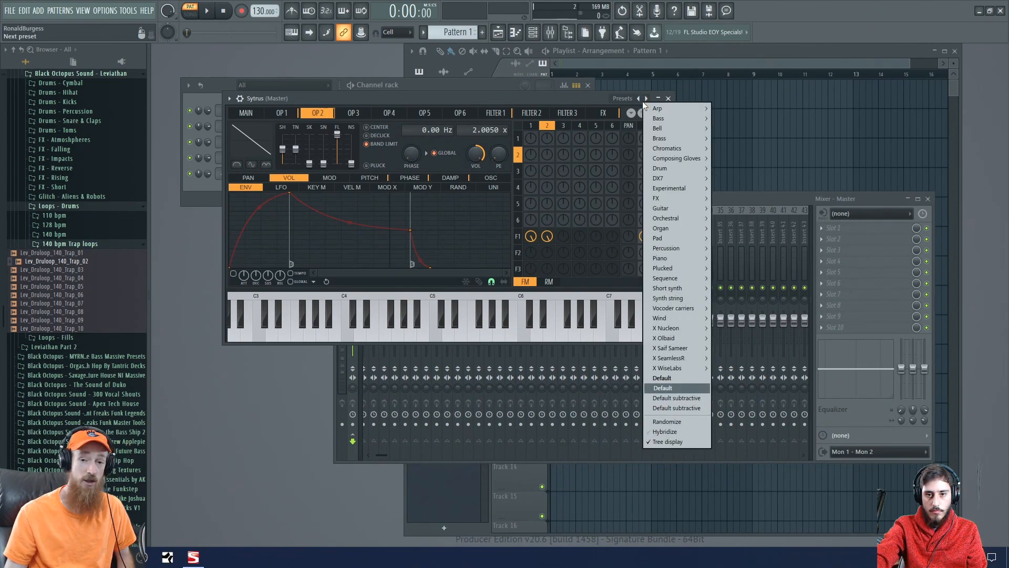
mouse_move(678, 108)
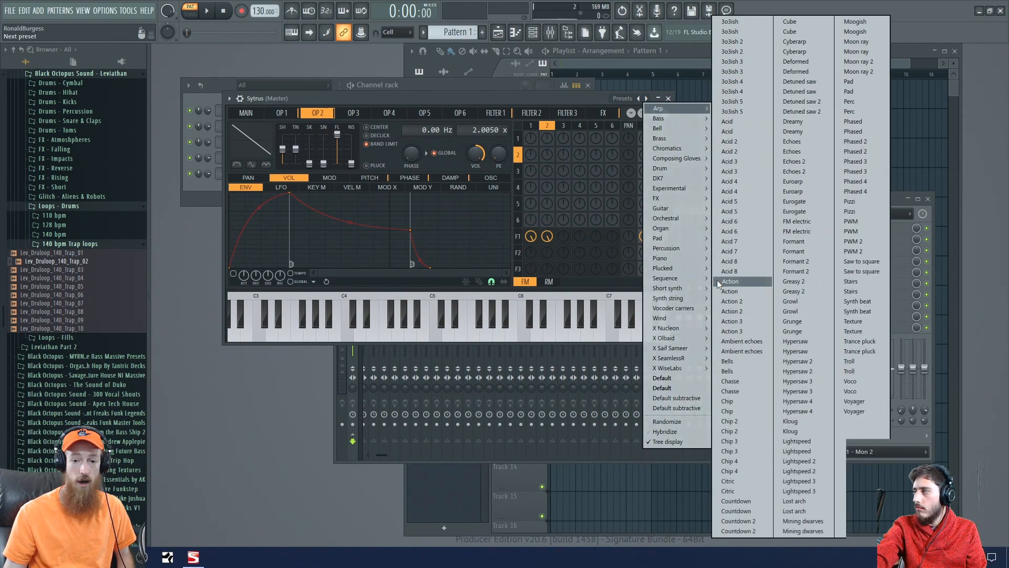
mouse_move(681, 213)
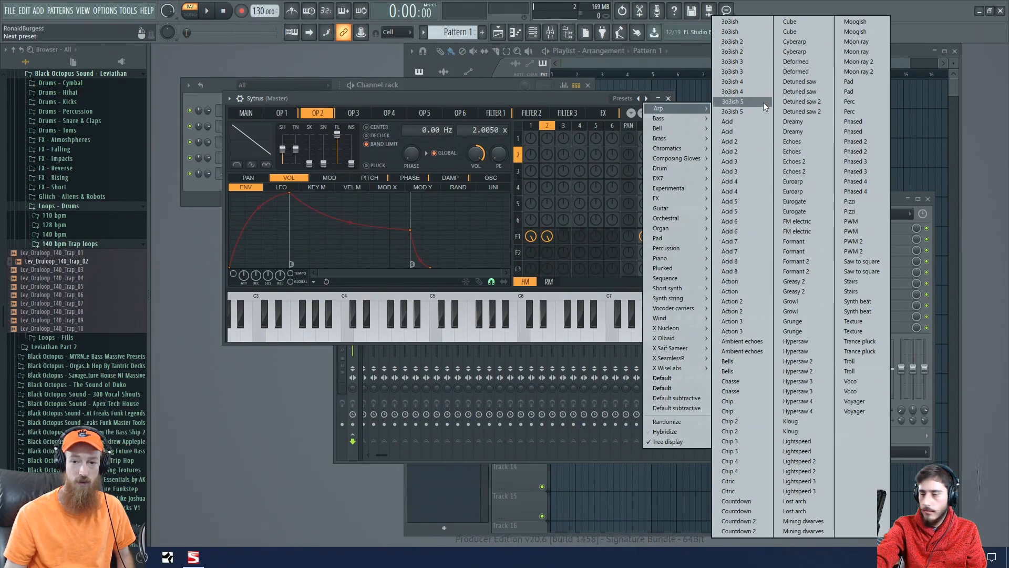
left_click(794, 161)
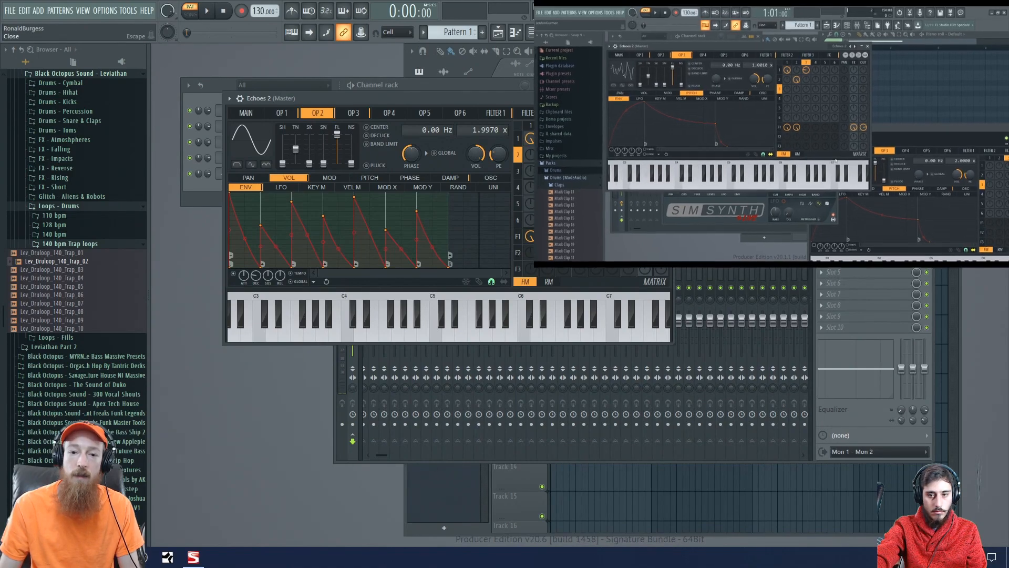
- Bring the channel rack forward and view the channel options of the Echoes 2 channel, including its piano roll entry
left_click(418, 85)
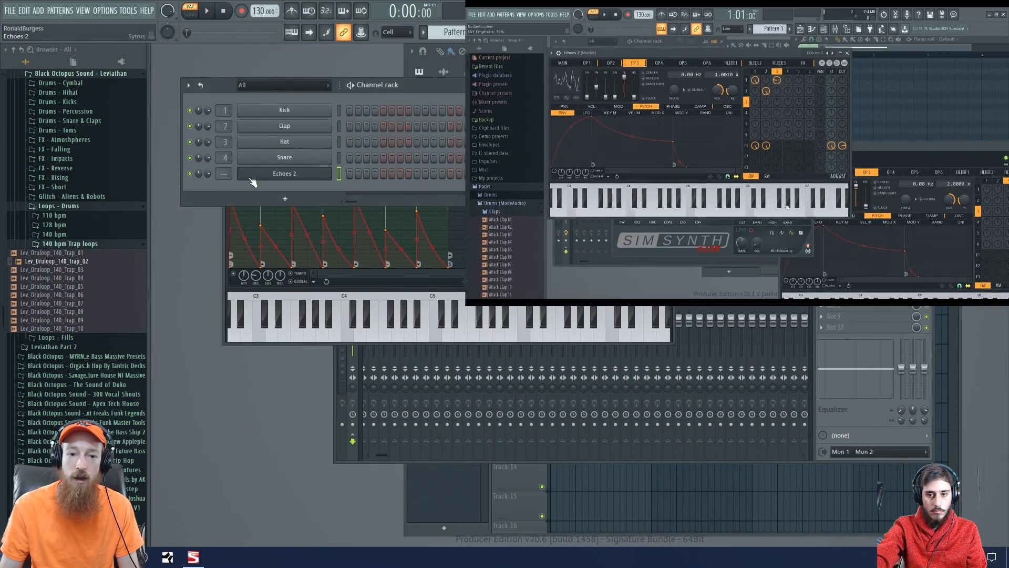
right_click(313, 174)
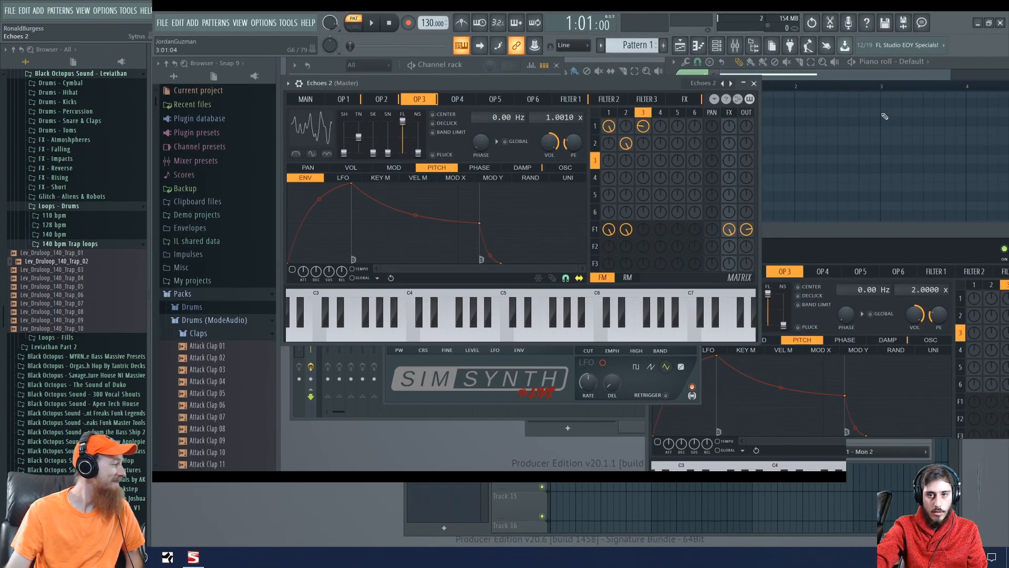
left_click(958, 79)
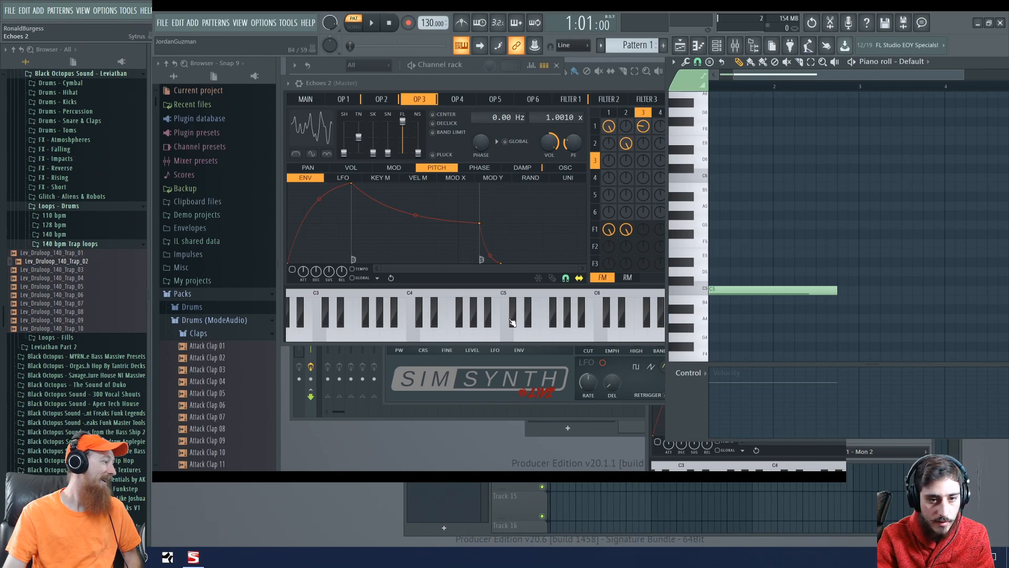
left_click(531, 78)
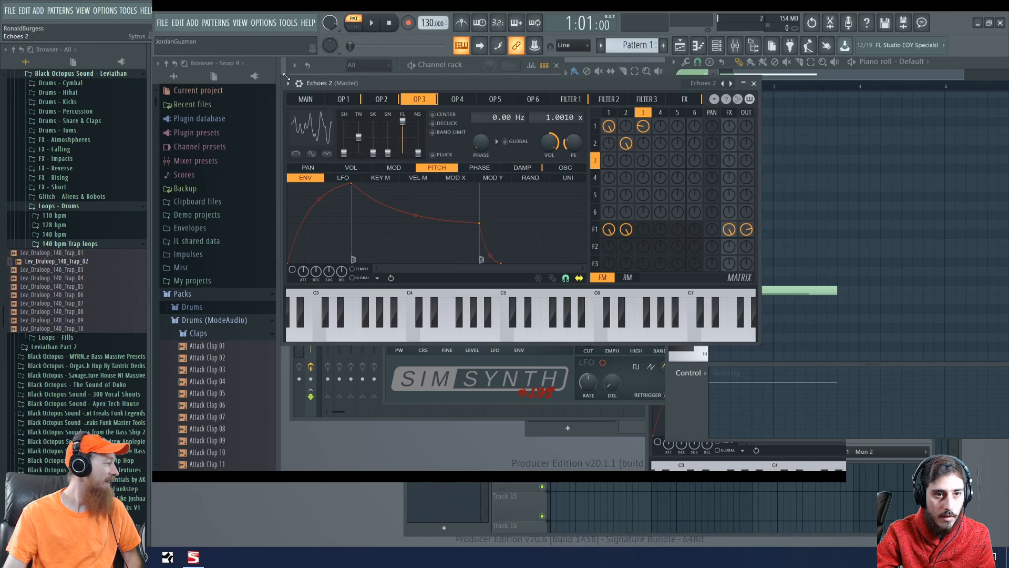
left_click(319, 100)
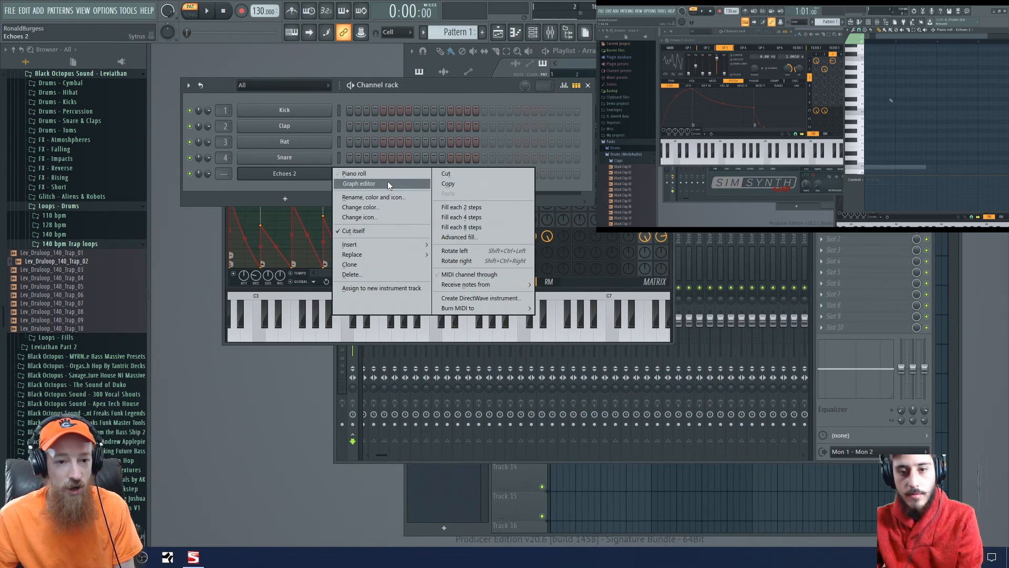
left_click(231, 191)
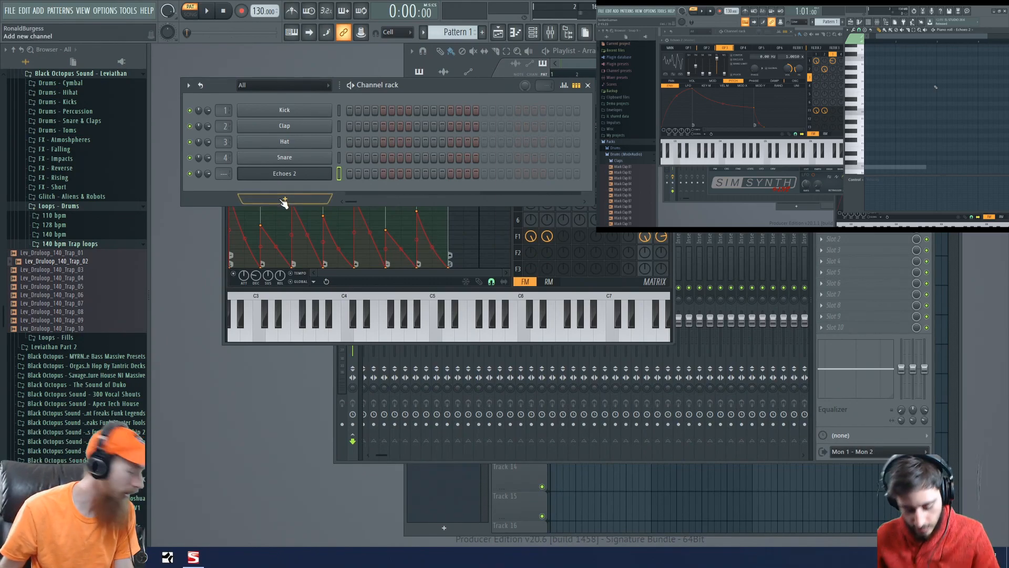
- Open the piano roll of the Echoes 2 channel and reposition its window slightly up over the Sytrus window
right_click(301, 175)
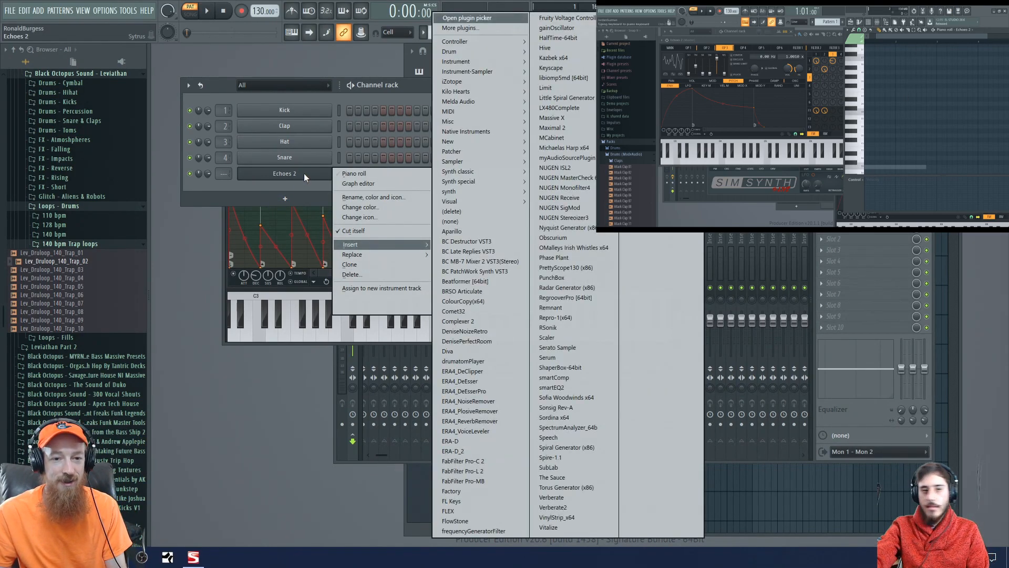
left_click(371, 174)
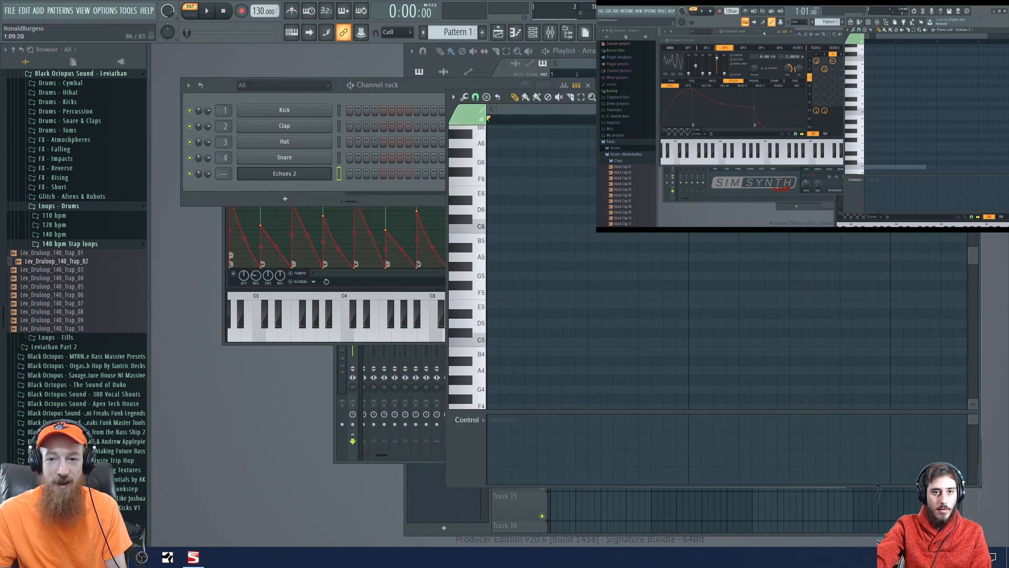
left_click_drag(715, 97, 662, 91)
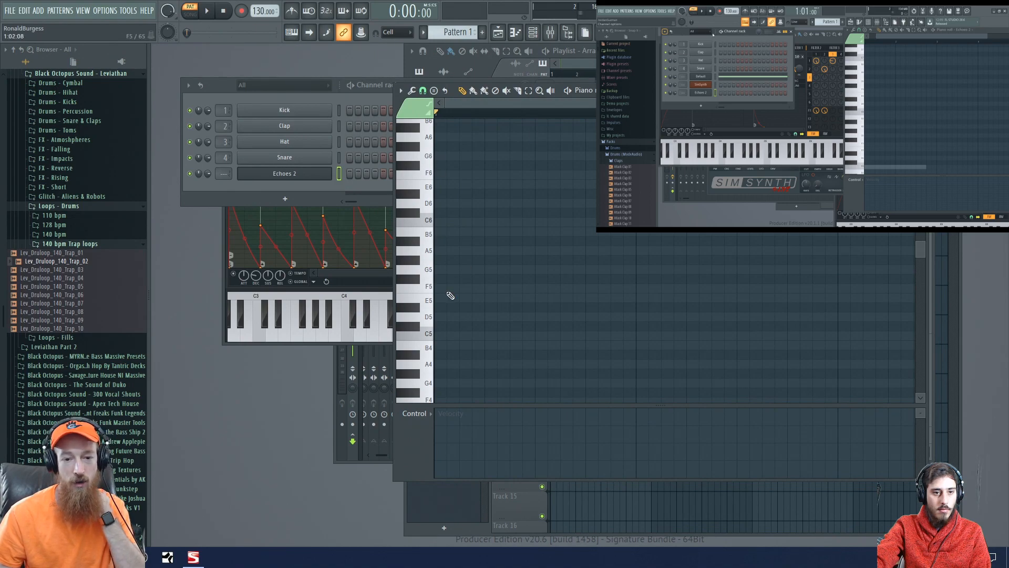
- Place and remove a trial note on C3, and draw a note on C4 at the start of Pattern 1
scroll(455, 292, "up", 1)
scroll(448, 285, "down", 6)
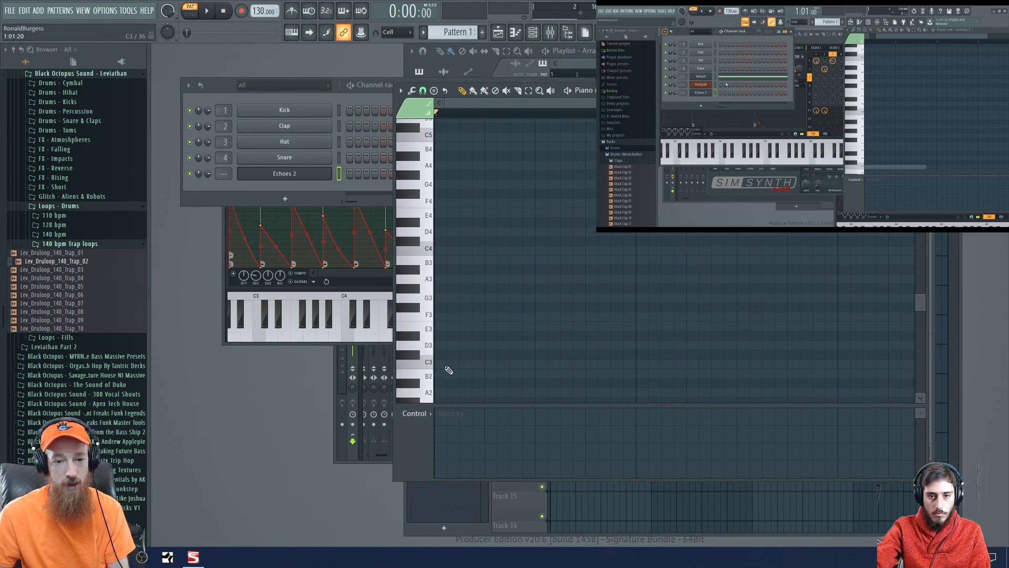
left_click(446, 367)
right_click(456, 364)
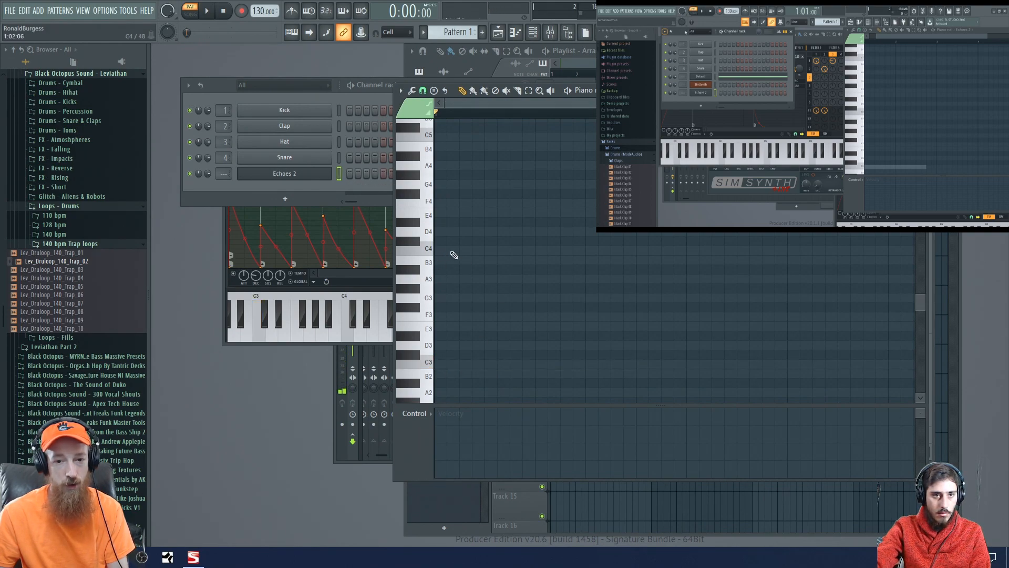
left_click(455, 253)
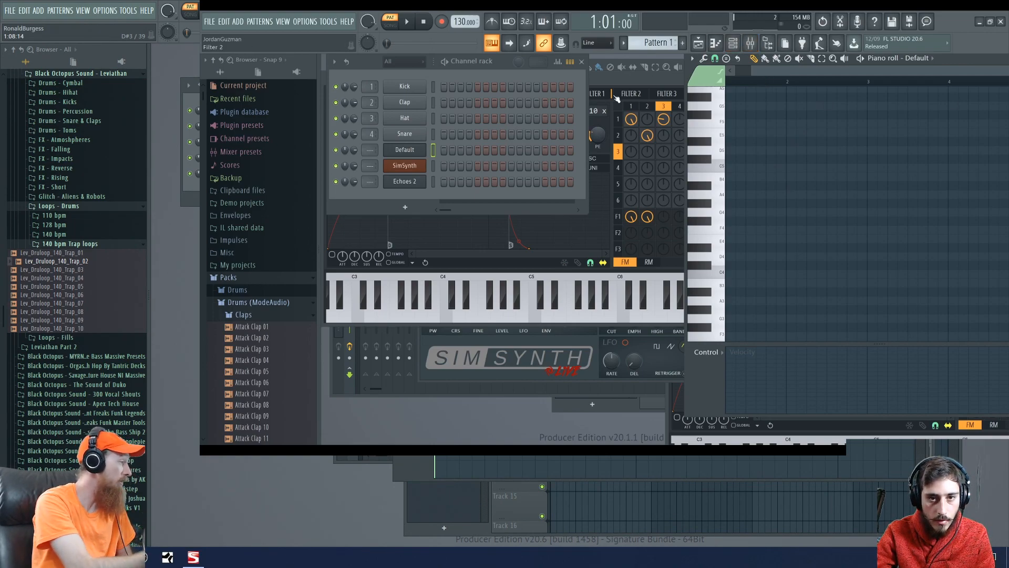
- In the second, shared FL Studio project, select the Echoes 2 Sytrus window, open its piano roll and draw a C4 note
left_click(623, 76)
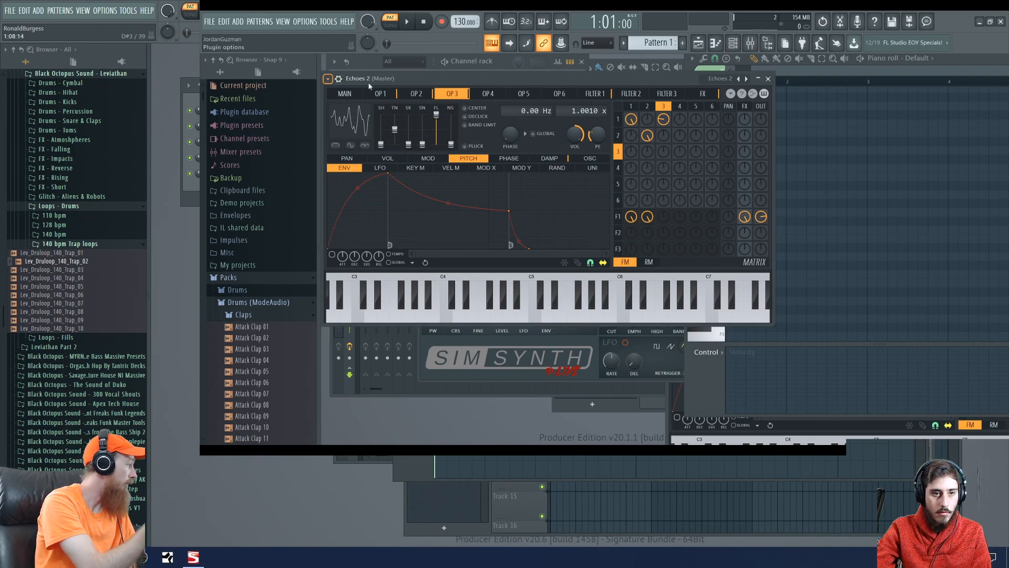
key("F7")
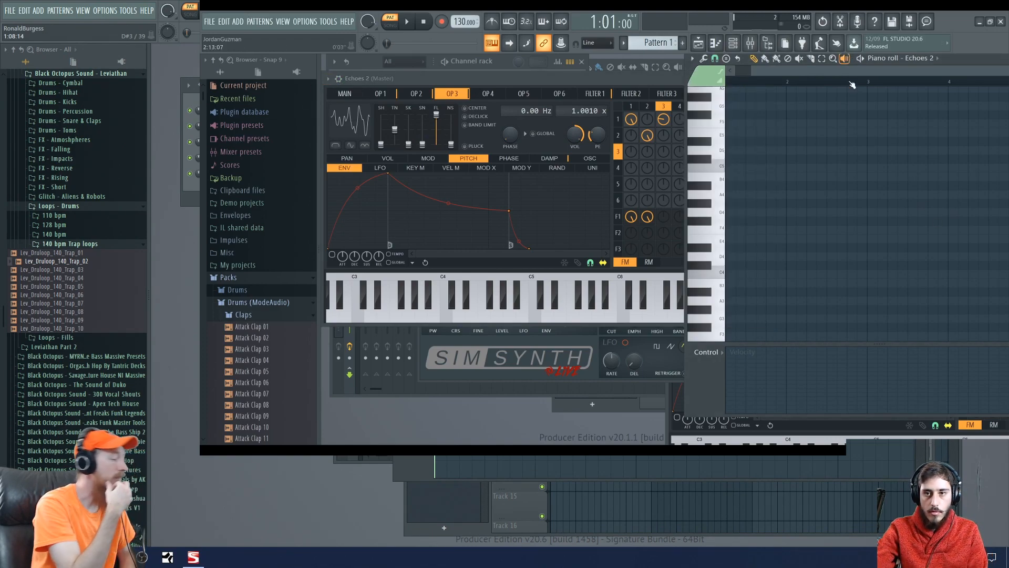
left_click(736, 274)
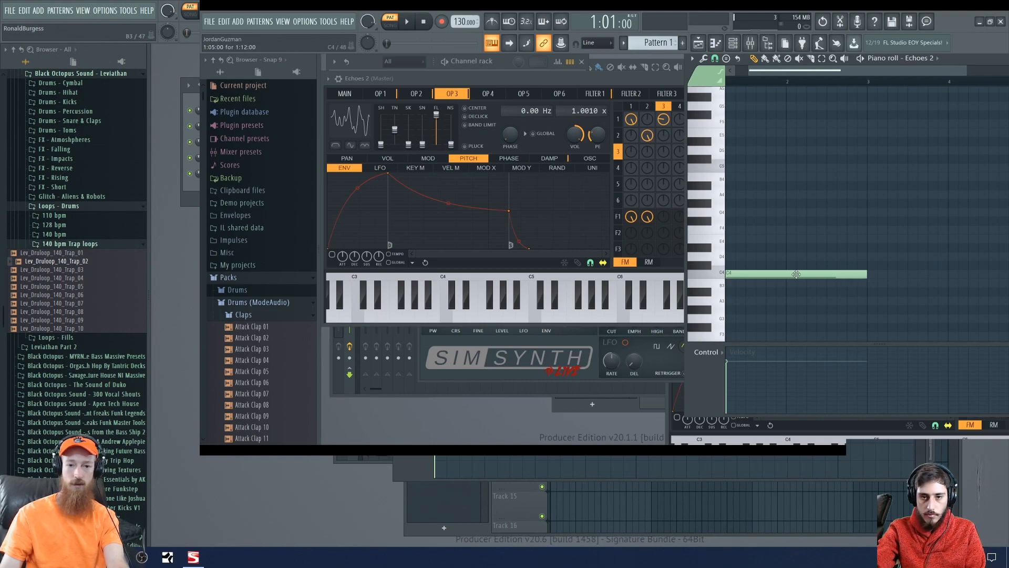
- Play back the C4 note in the shared project's Echoes 2 piano roll and stop playback
key("space")
key("space")
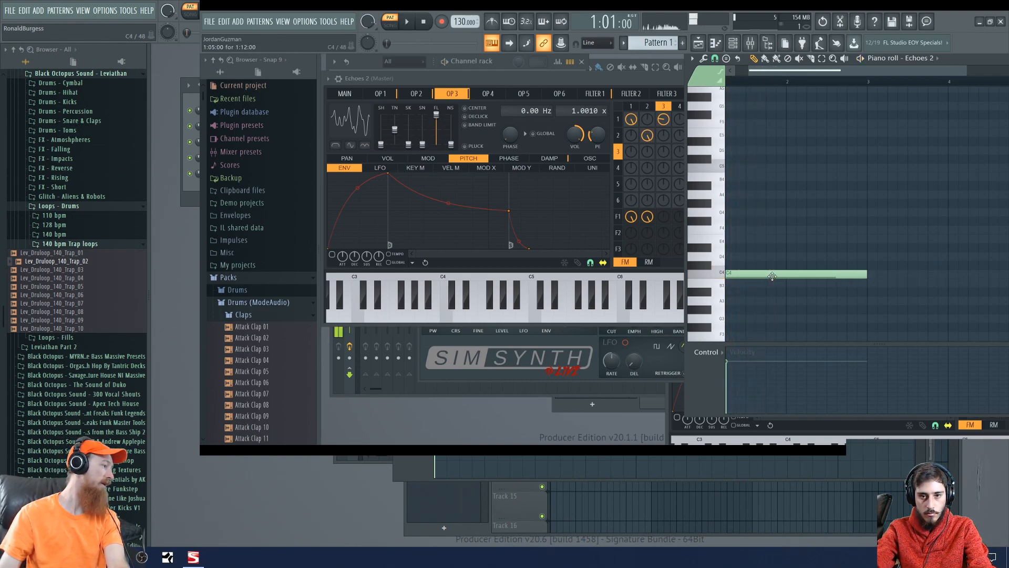
scroll(808, 252, "down", 1)
scroll(811, 248, "up", 2)
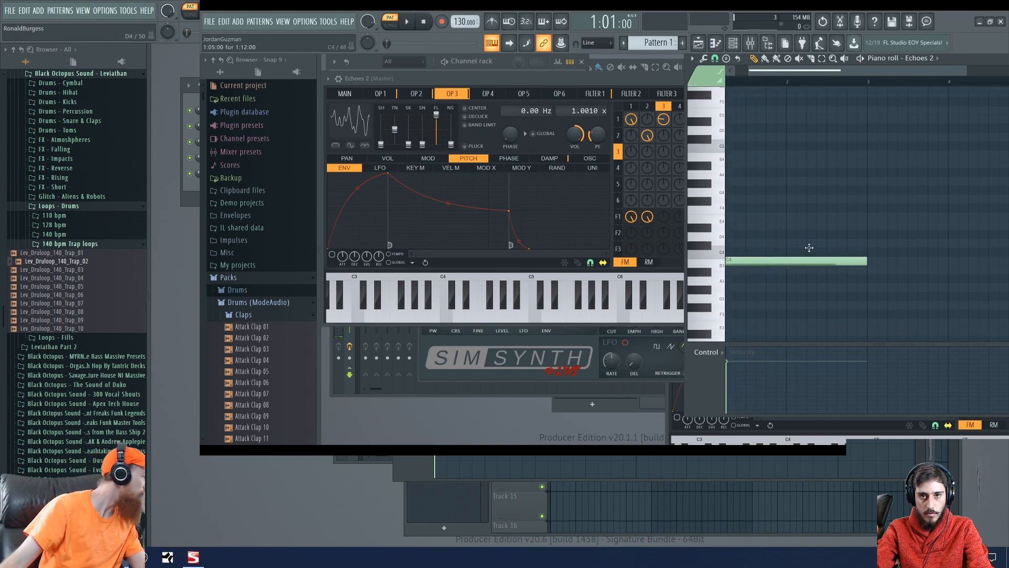
scroll(812, 250, "down", 2)
key("space")
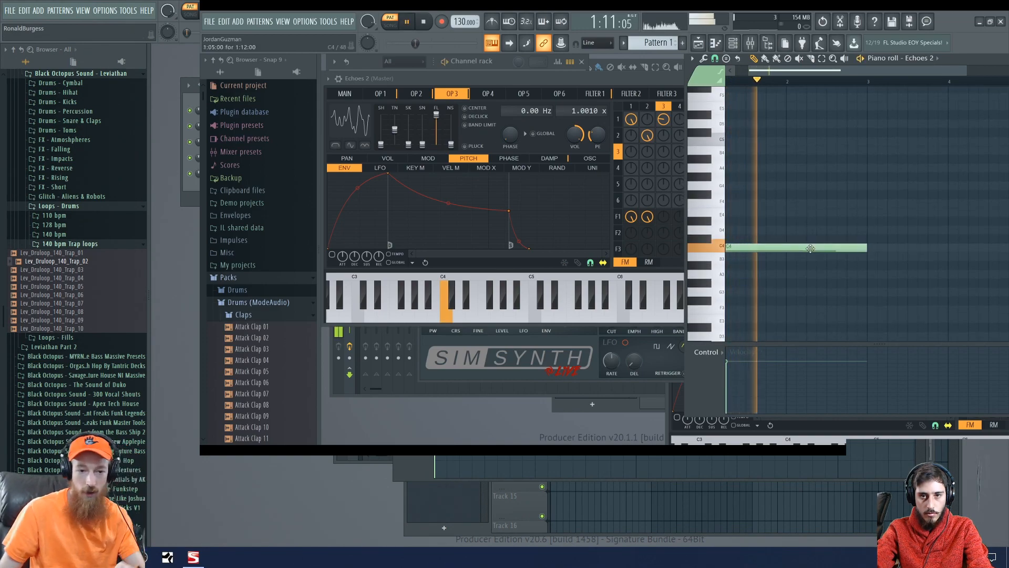
key("space")
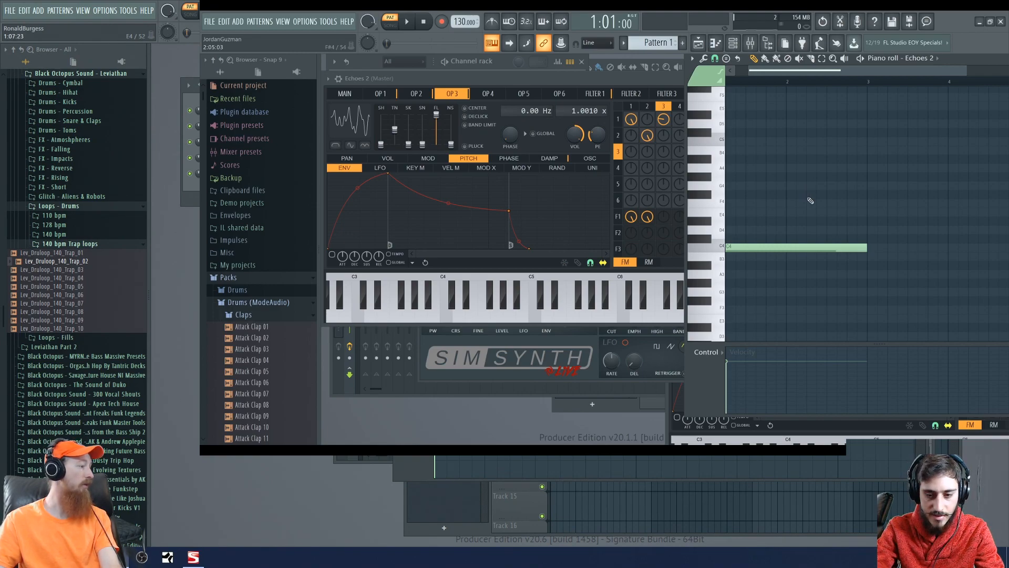
- Move the C4 note one beat earlier to the start of bar 1
scroll(812, 206, "down", 1)
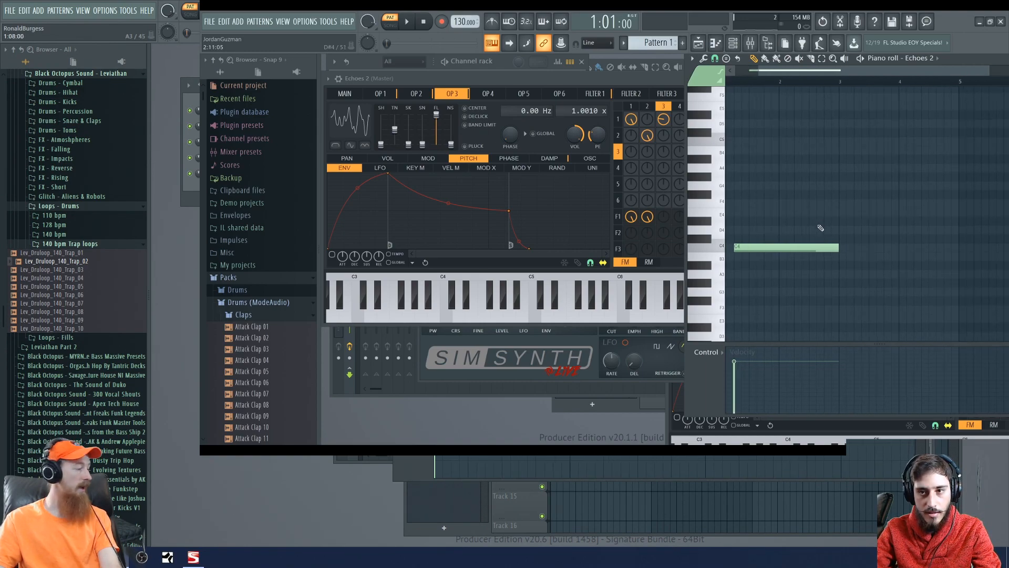
left_click_drag(812, 247, 798, 247)
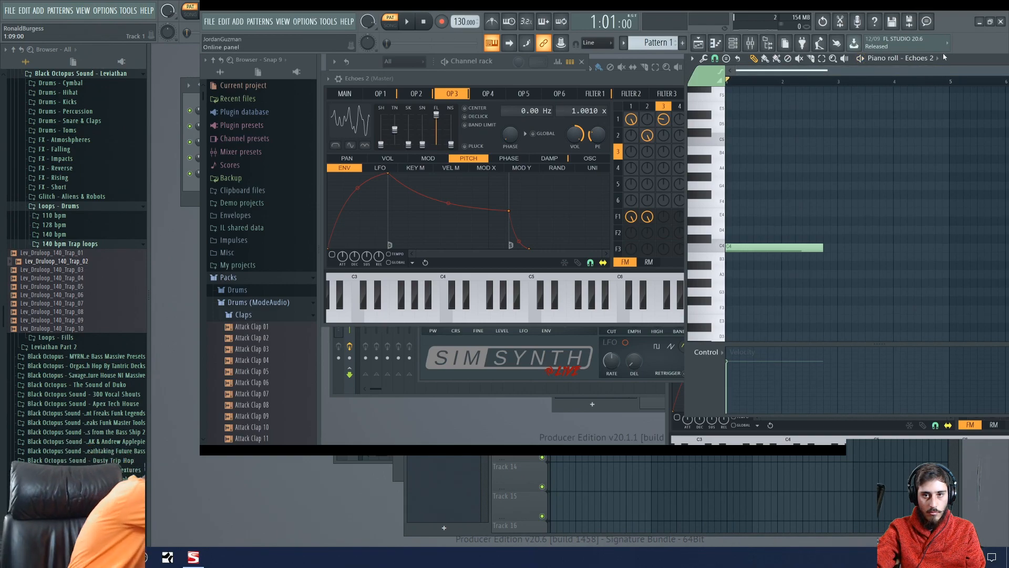
- Shift the shared project's piano roll aside and close it, and bring the playlist to the front
left_click_drag(972, 56, 771, 79)
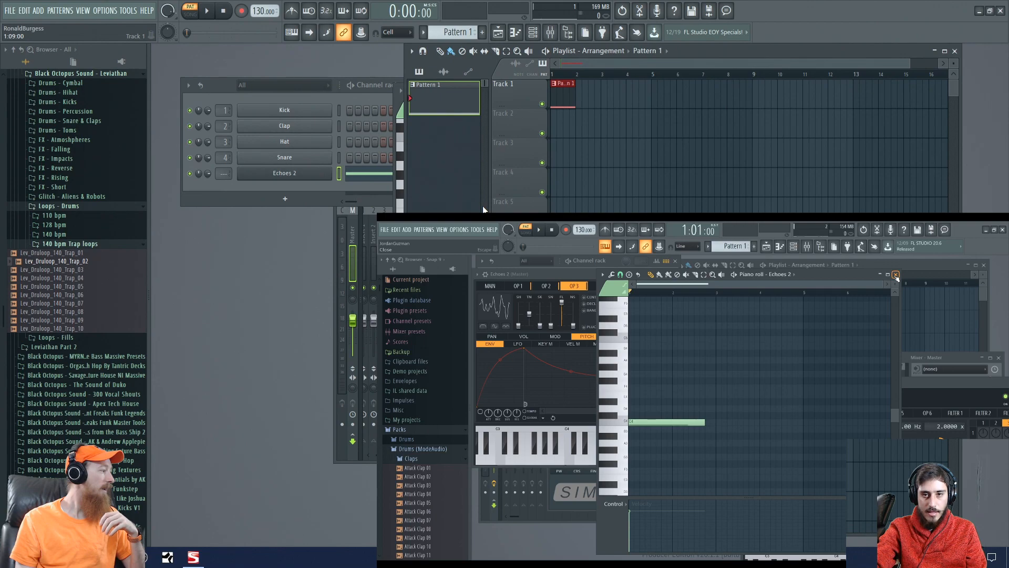
left_click(896, 274)
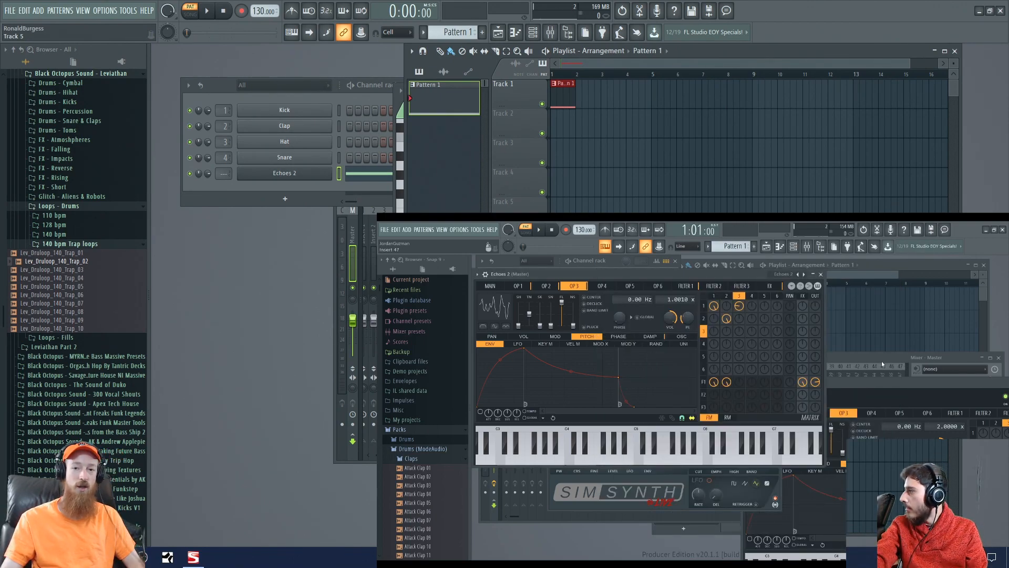
left_click(913, 274)
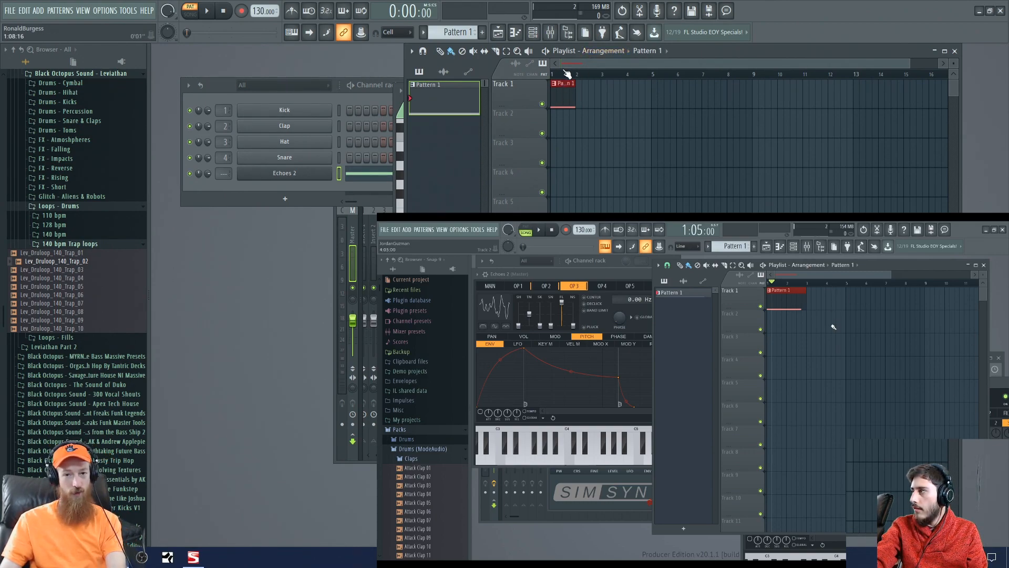
- Play the Pattern 1 clip on Track 1 in song mode in the main project and stop playback
left_click(564, 76)
key("space")
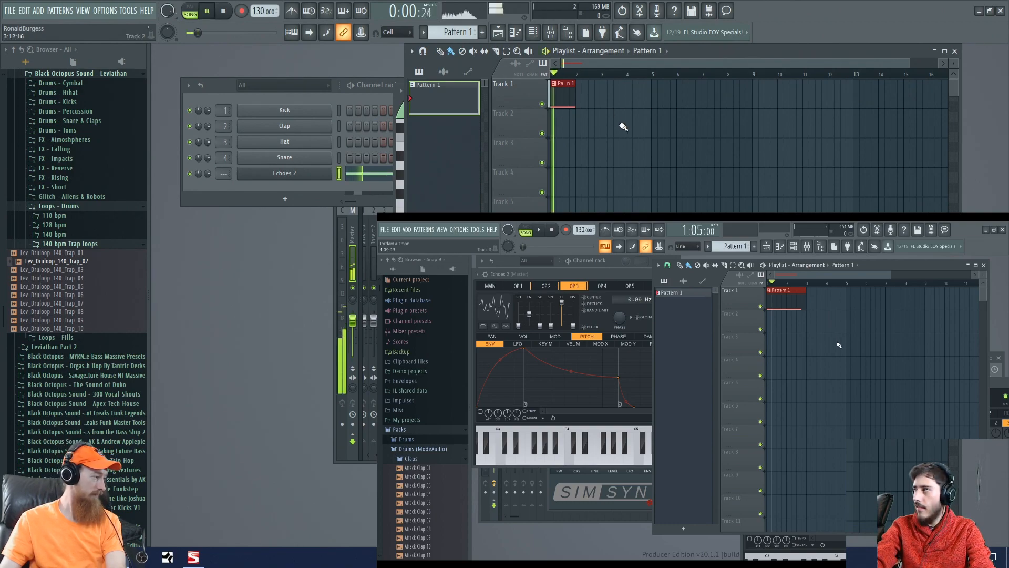
key("space")
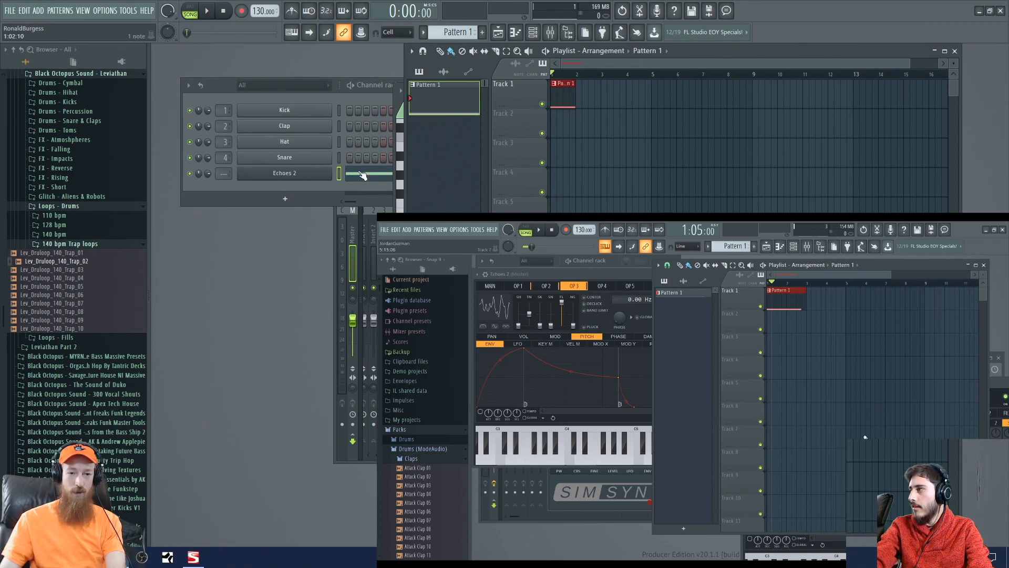
- Open the Echoes 2 Sytrus window, examine the operator 1 settings and view the preset categories without loading one
left_click(284, 173)
left_click_drag(449, 96, 469, 82)
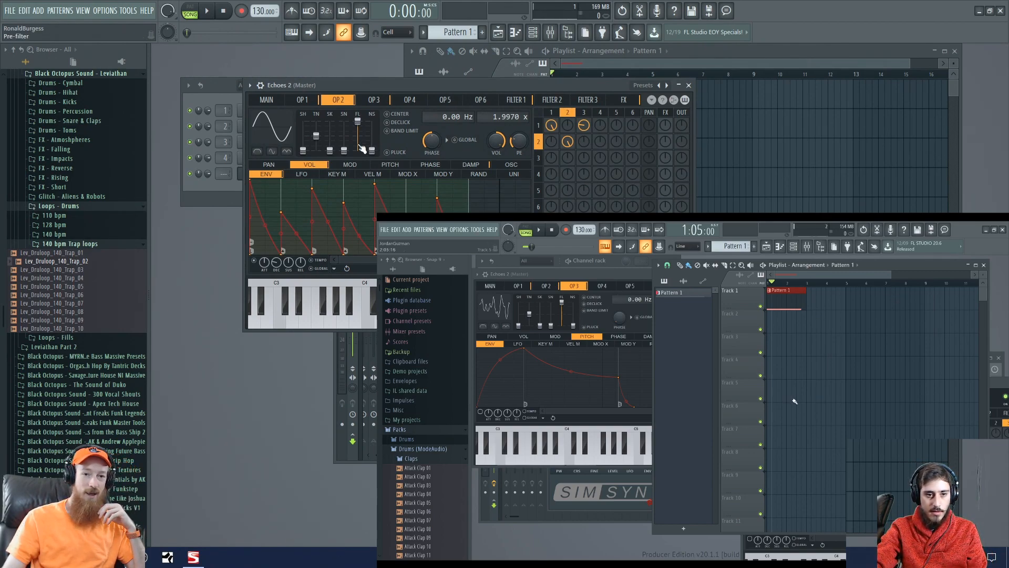
left_click(304, 101)
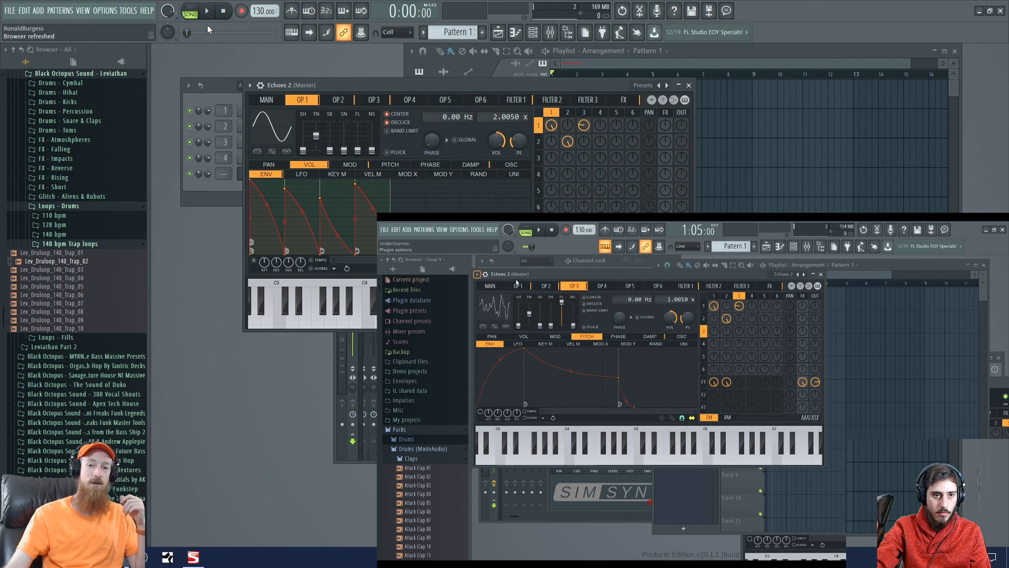
left_click(661, 84)
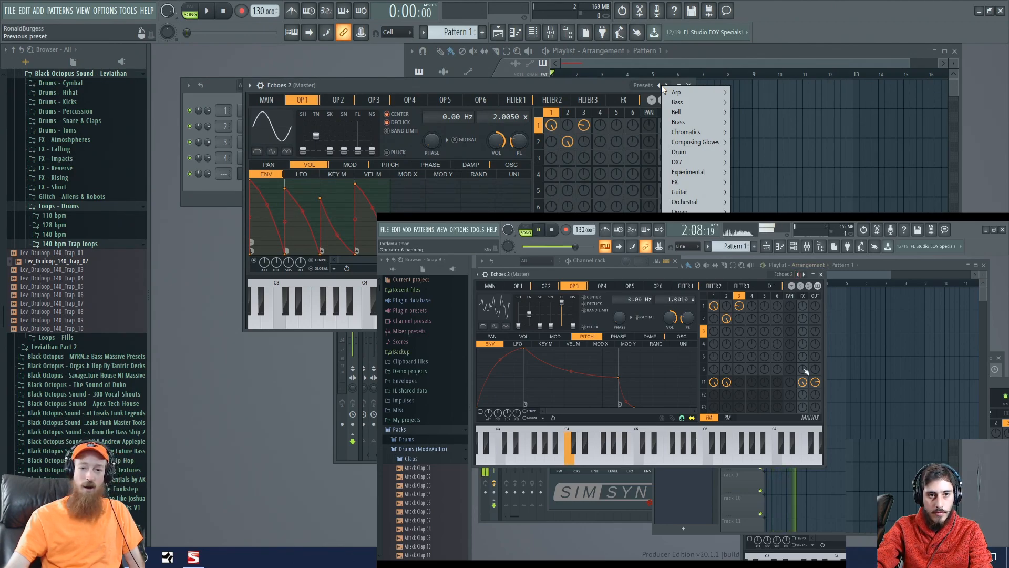
left_click(554, 88)
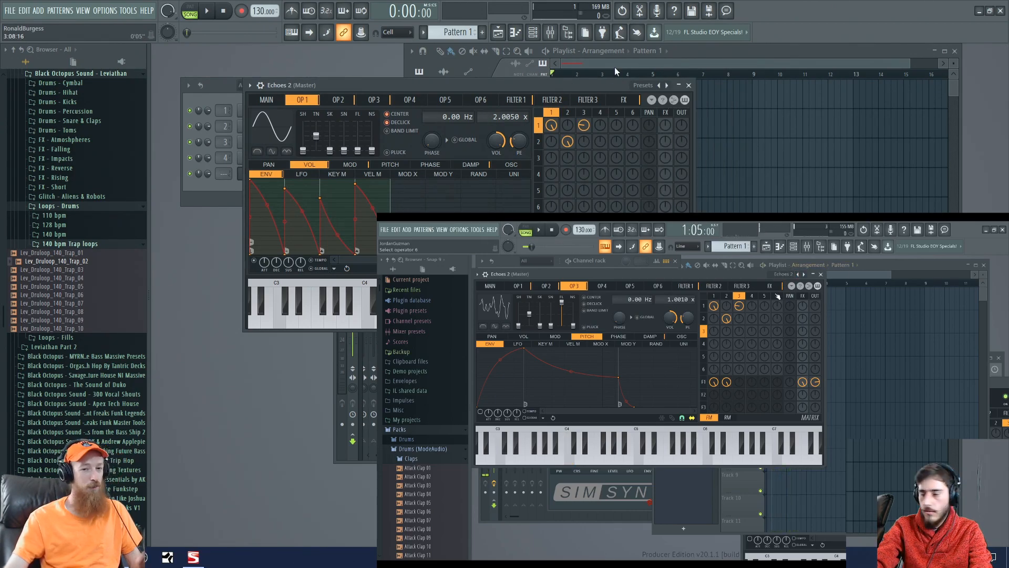
- Show the Echoes 2 piano roll from the Pattern 1 clip in the playlist and close it again
left_click(616, 65)
double_click(560, 98)
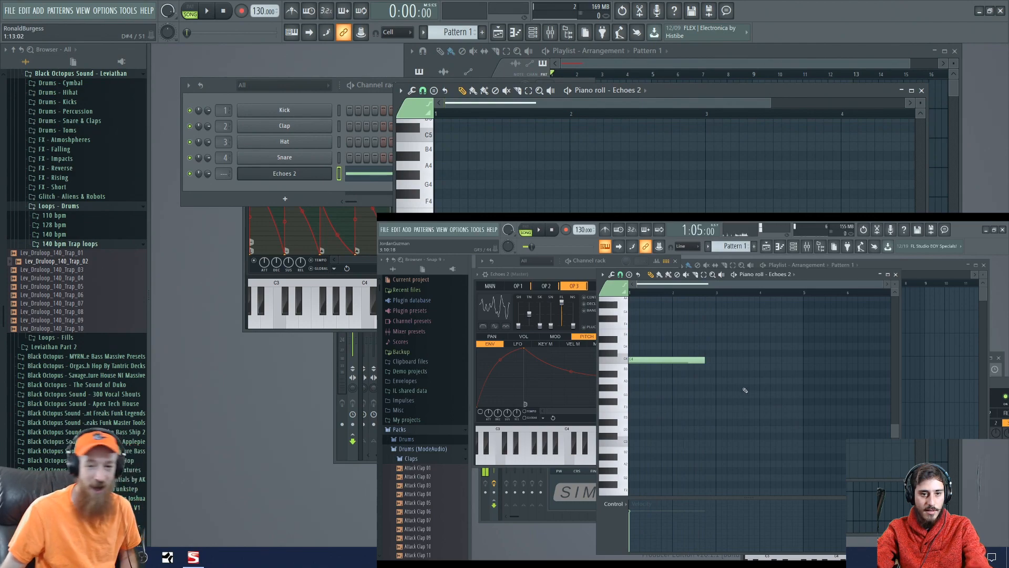
left_click(922, 91)
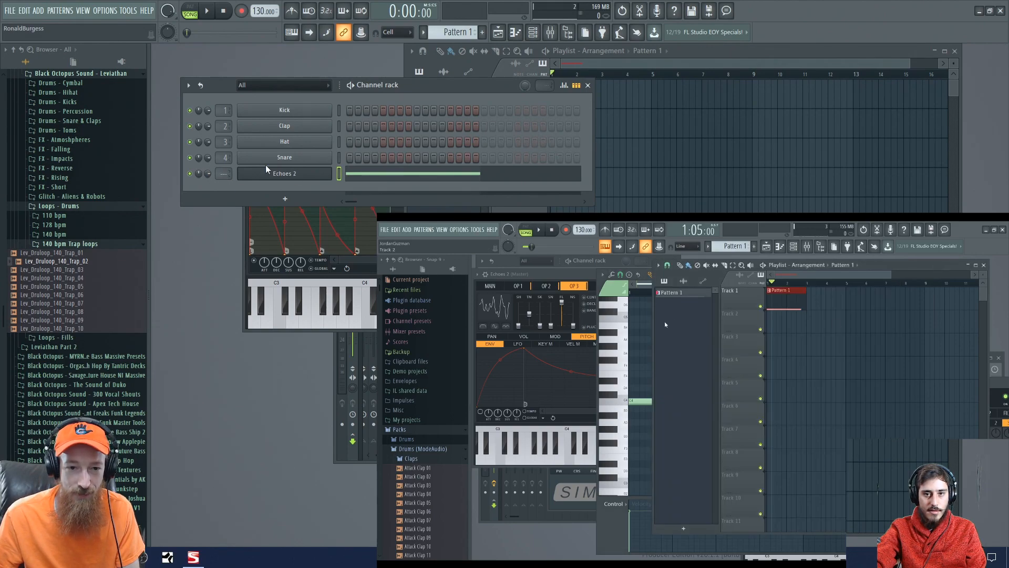
- Reopen Sytrus from the Echoes 2 channel and load the Echoes 2 preset from the Arp category
left_click(275, 174)
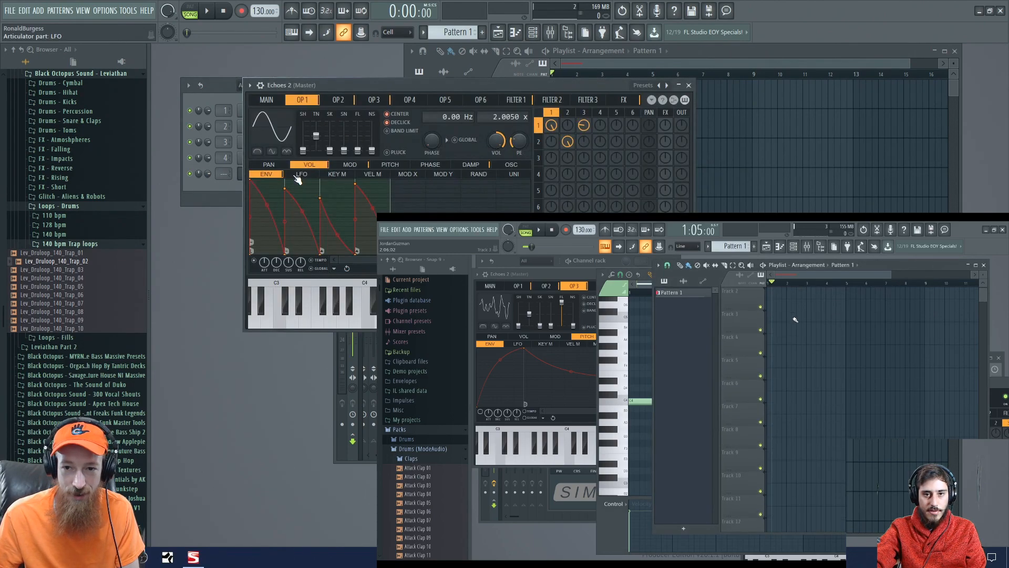
left_click(673, 85)
mouse_move(714, 144)
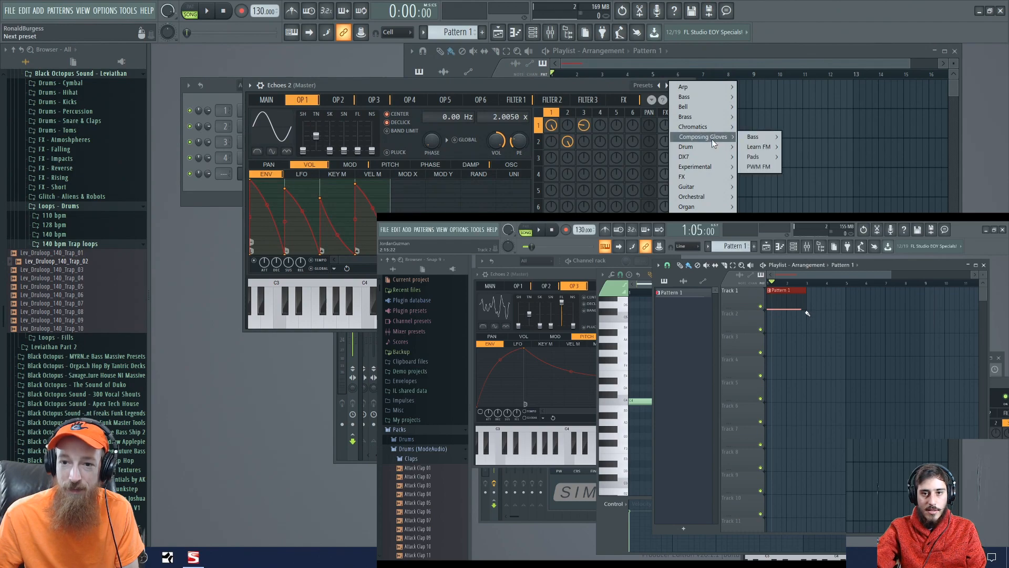
mouse_move(694, 87)
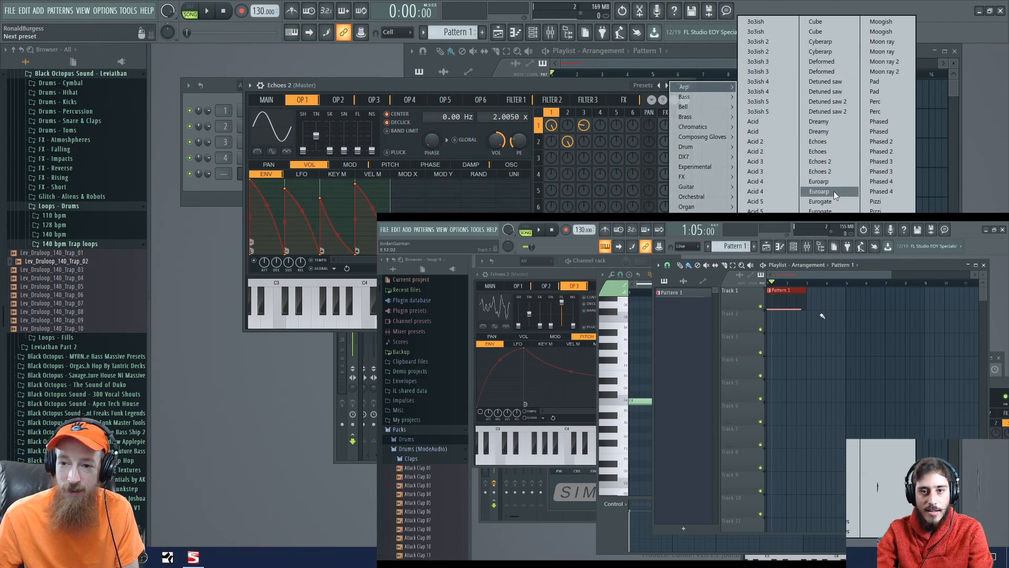
left_click(836, 172)
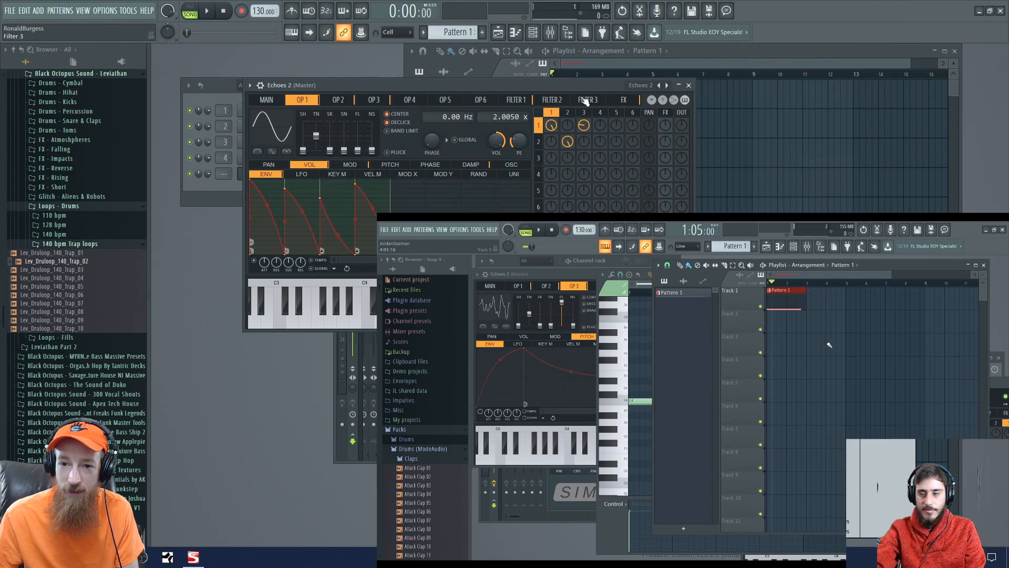
- Play the song briefly to hear the Echoes 2 preset while moving the Sytrus window, and close that window
key("space")
left_click_drag(581, 84, 622, 139)
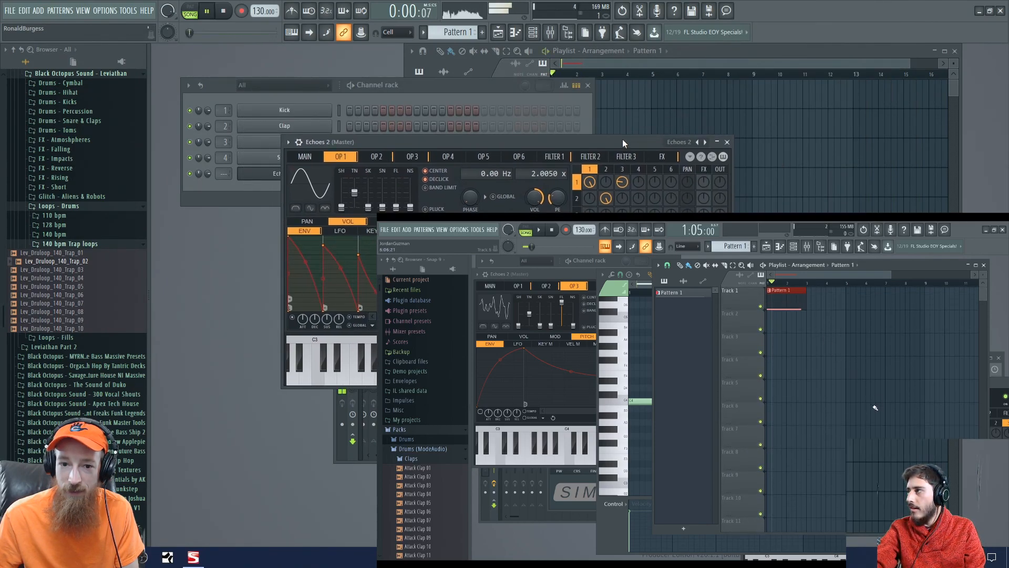
key("space")
left_click(728, 143)
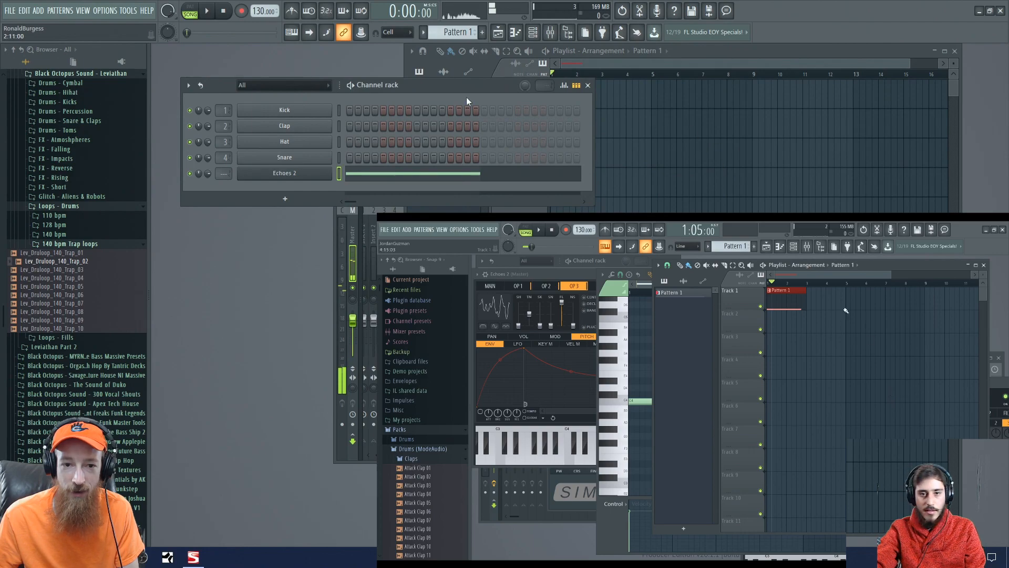
- Shift the channel rack slightly down, bring the playlist forward and open the piano roll from the Pattern 1 clip
left_click_drag(471, 84, 461, 98)
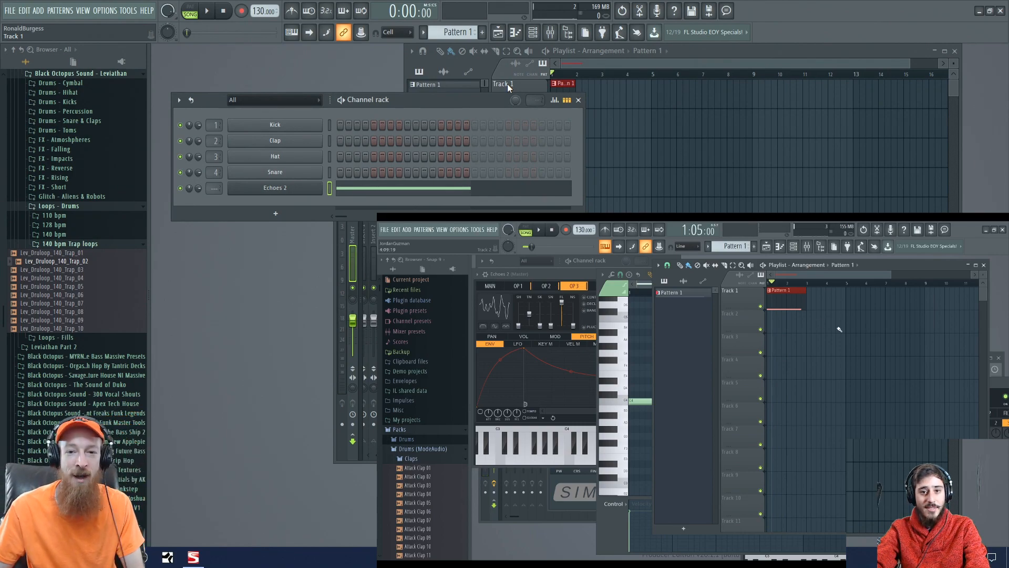
left_click(588, 65)
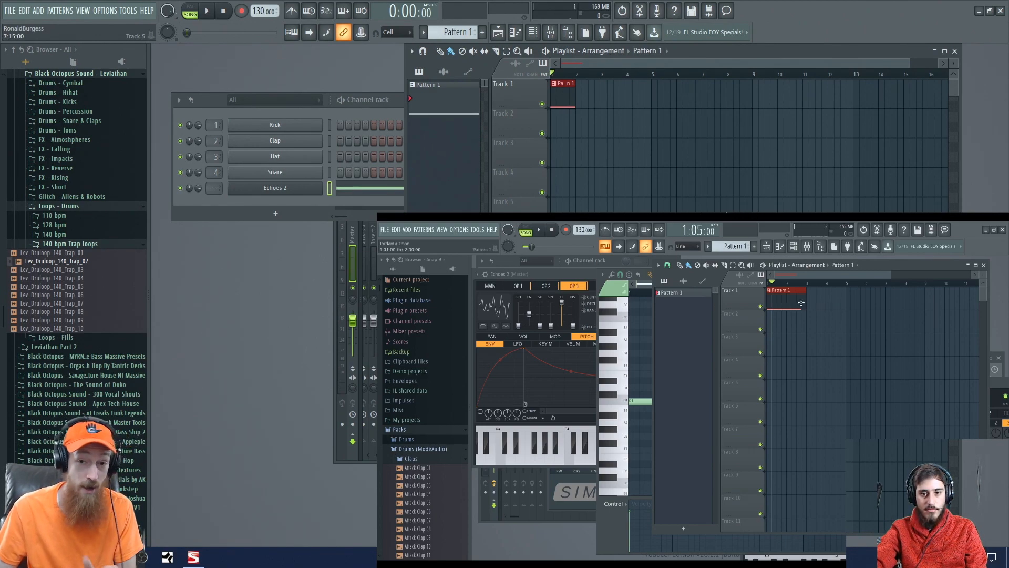
double_click(566, 98)
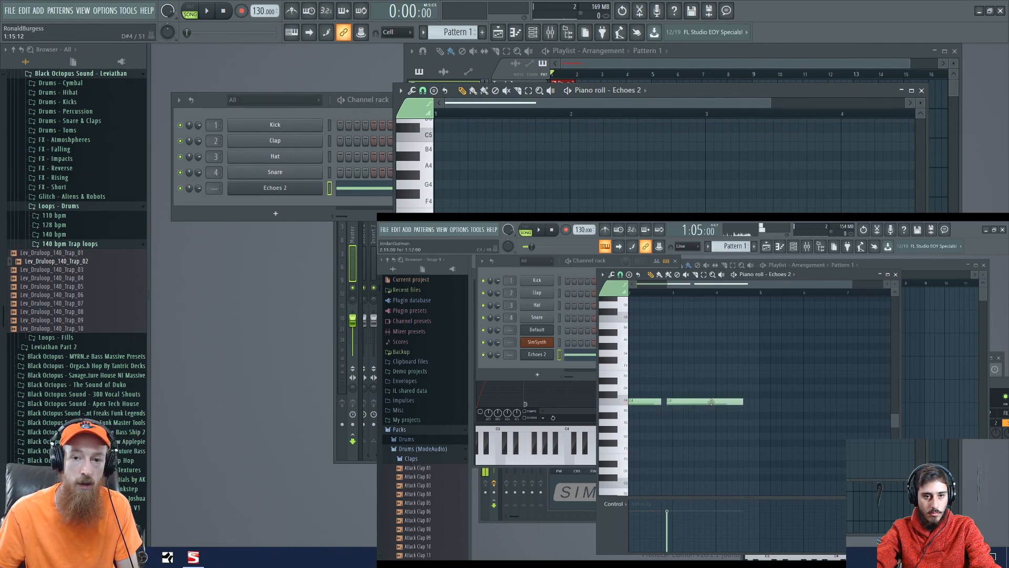
- Move the Echoes 2 piano roll lower so the playlist shows above it, bringing each of the two windows forward in turn
left_click_drag(662, 91, 545, 130)
left_click(678, 62)
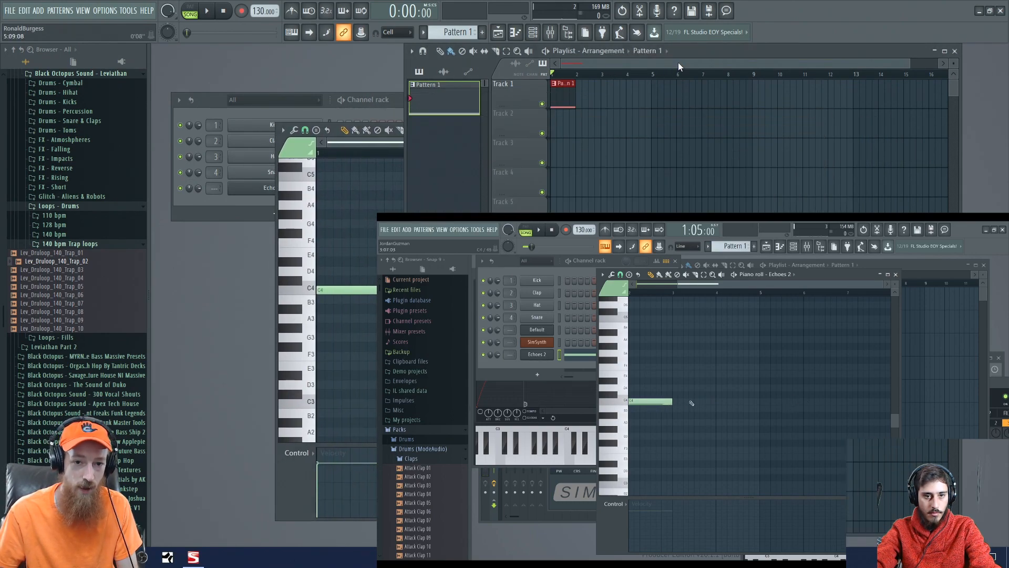
left_click(367, 146)
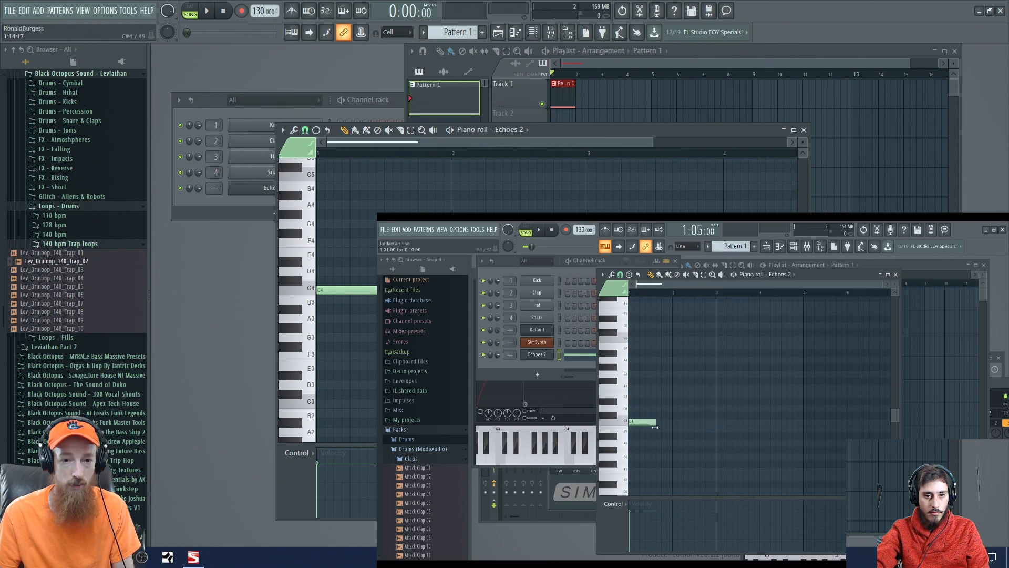
- Shorten the C4 note to one beat, compare it with the Pattern 1 clip in the playlist and stretch it back to one bar
left_click_drag(452, 289, 345, 289)
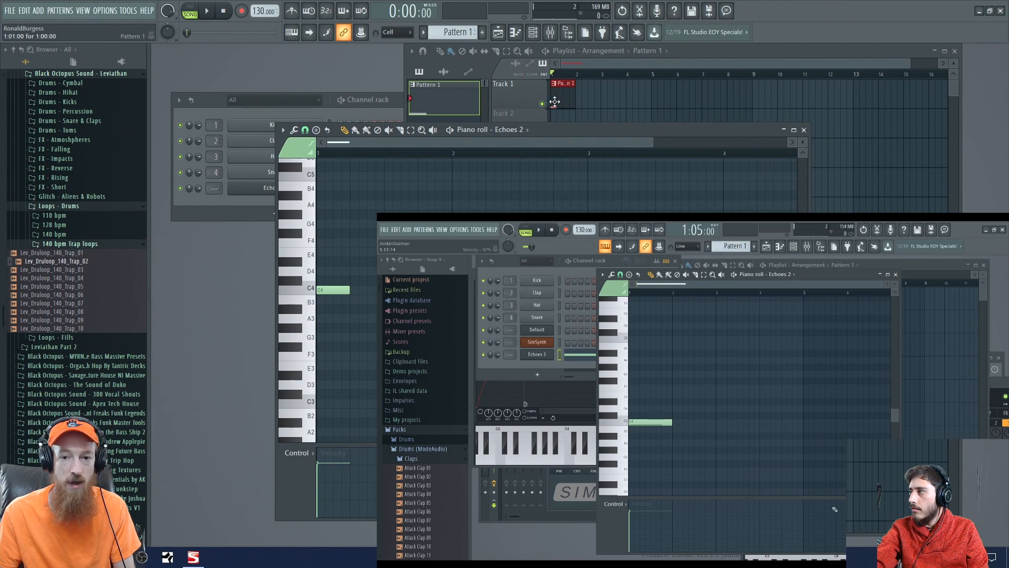
scroll(556, 100, "up", 3)
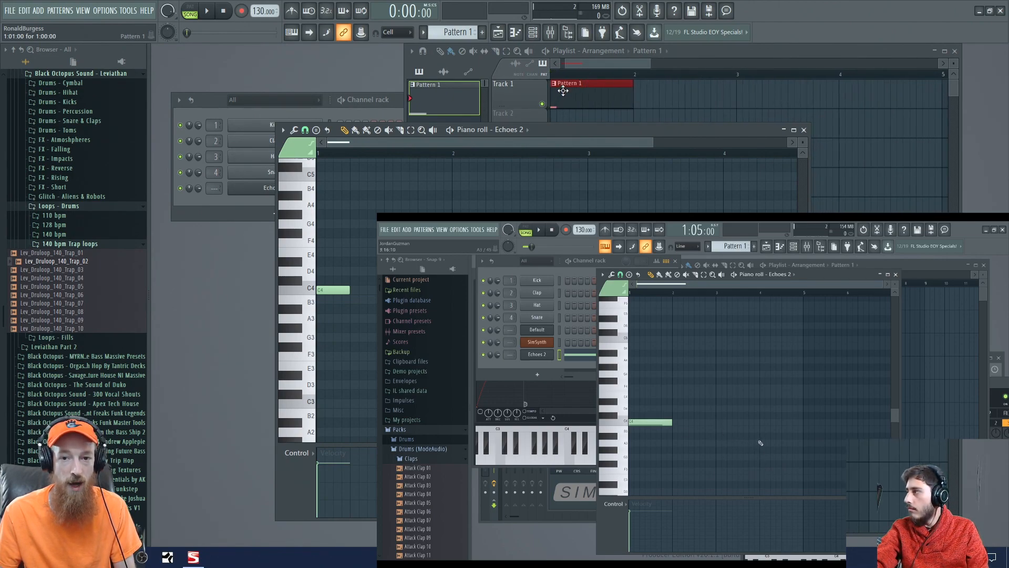
scroll(563, 91, "up", 1)
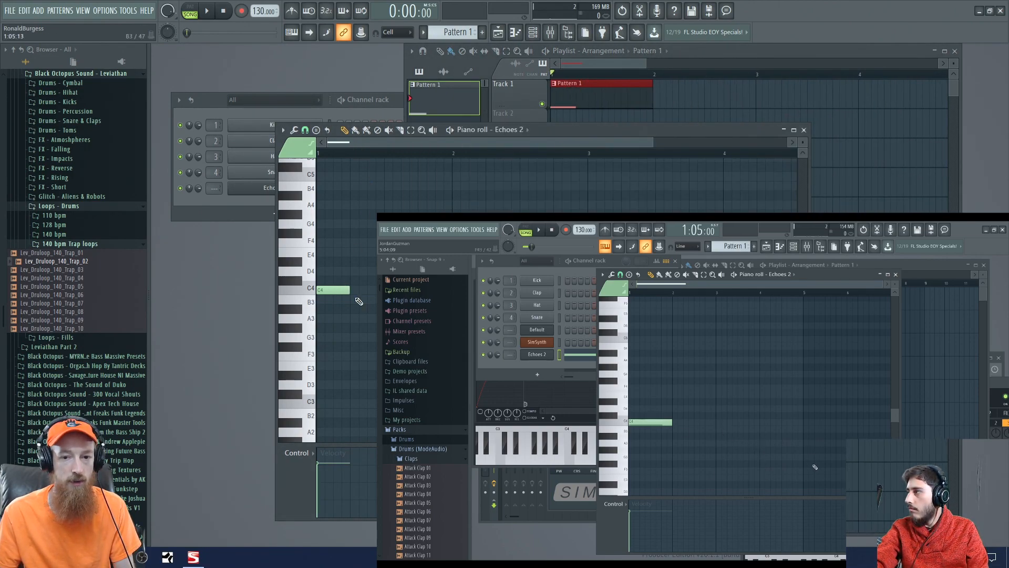
left_click_drag(349, 290, 451, 290)
scroll(668, 104, "down", 3)
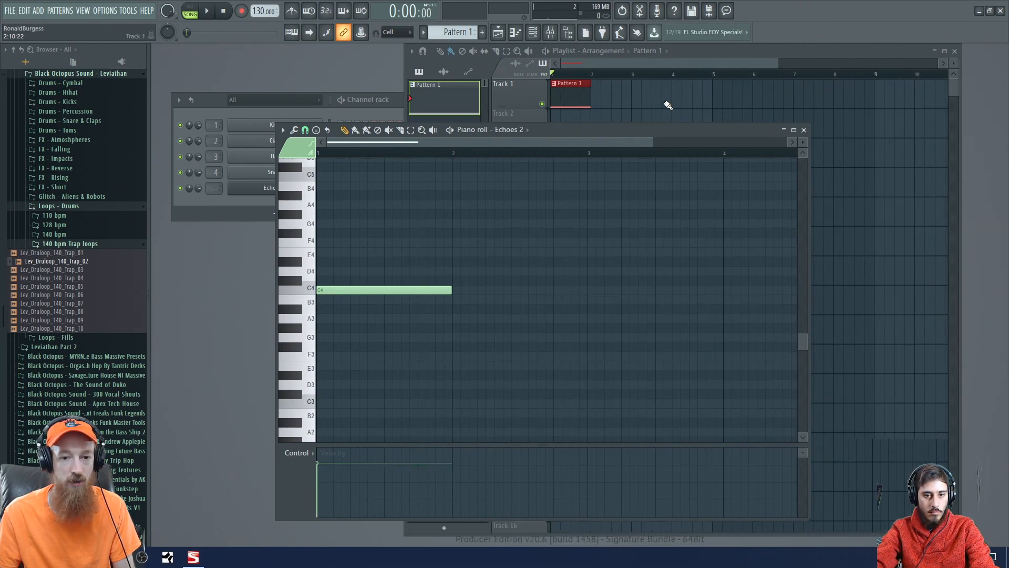
- Shorten the C4 note to one beat again and shift its start to the second beat of the bar
left_click_drag(452, 289, 370, 290)
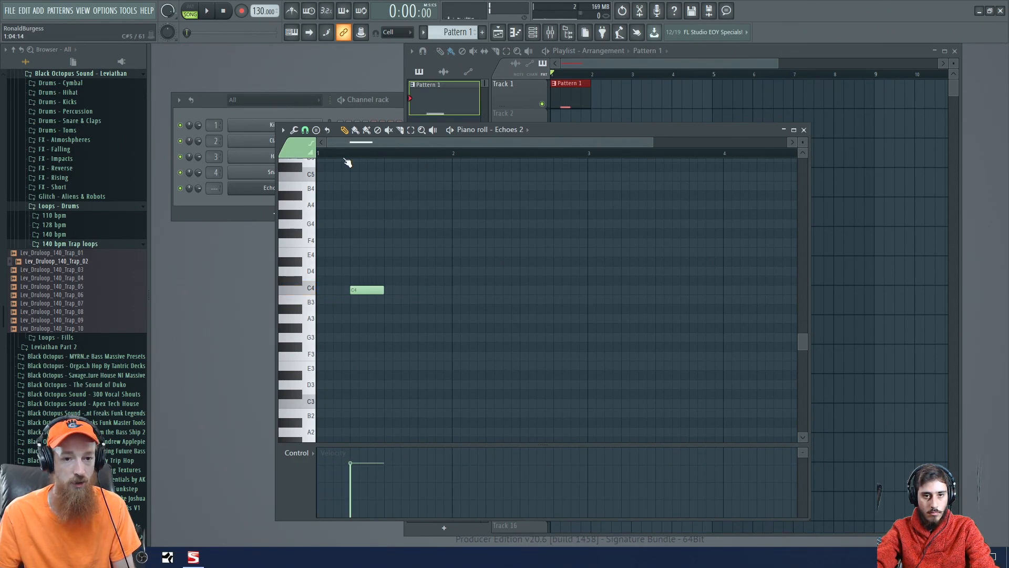
left_click_drag(368, 290, 457, 299)
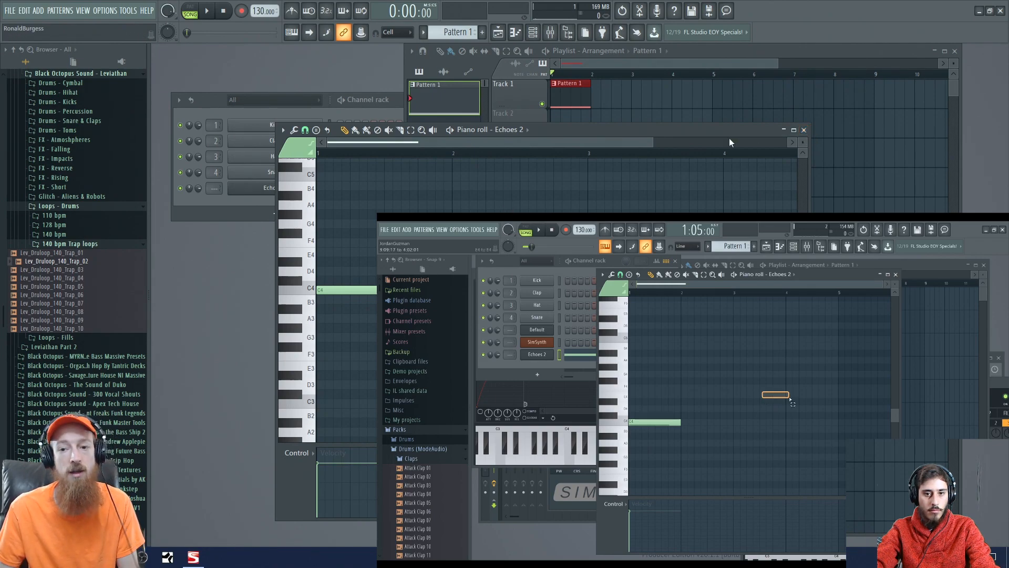
- Close the Echoes 2 piano roll and repeat the Pattern 1 clip on Track 1 to fill four bars
left_click_drag(739, 127, 732, 117)
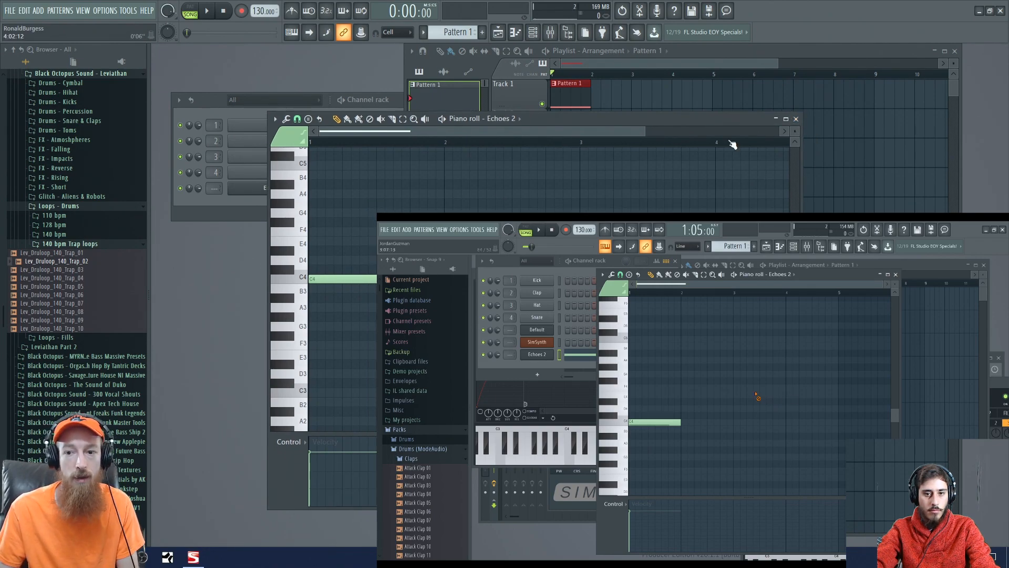
left_click(797, 120)
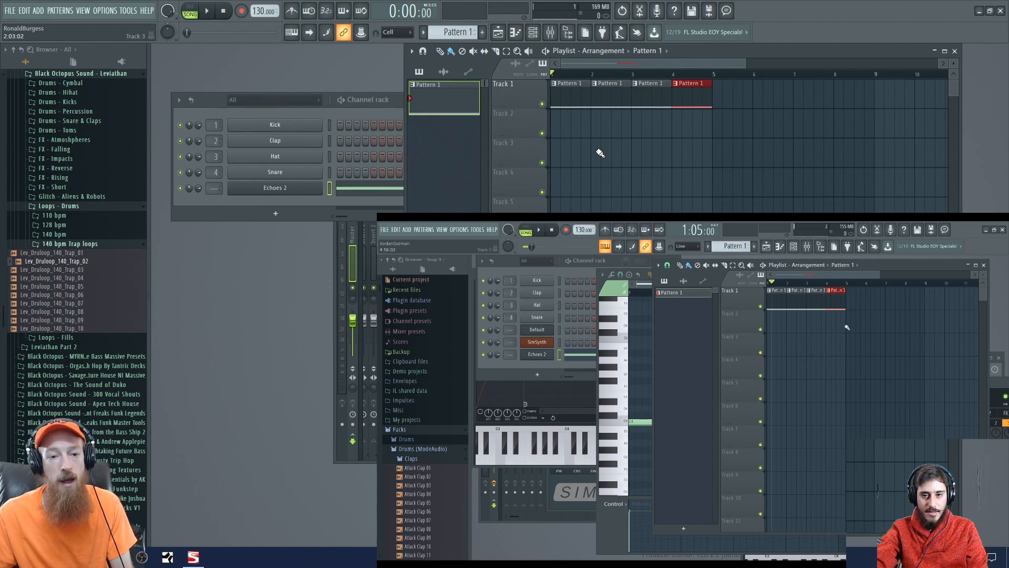
- Show the Sytrus window of the Echoes 2 channel, reposition it over the channel rack and close it again
left_click(300, 190)
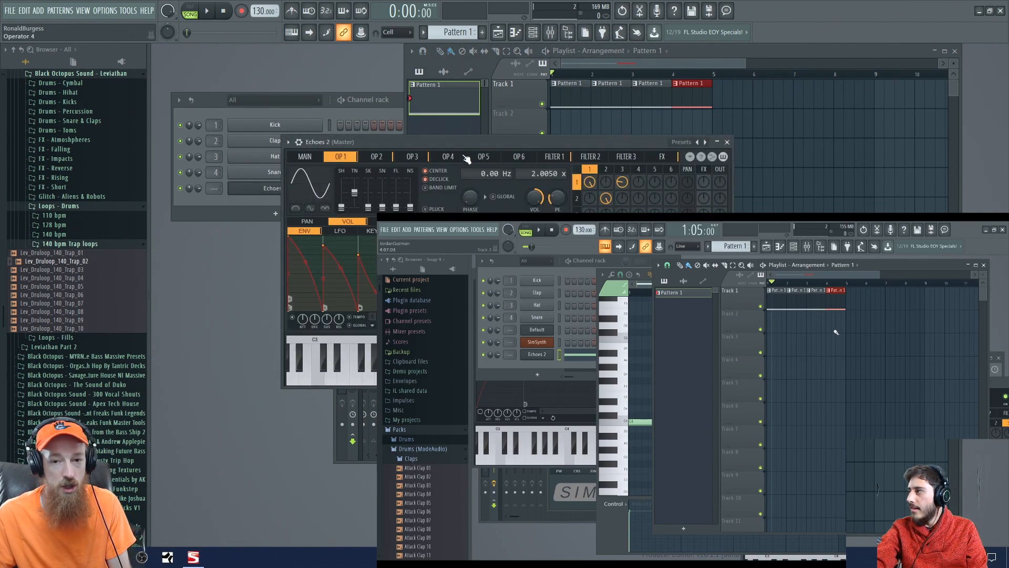
left_click_drag(463, 138, 355, 81)
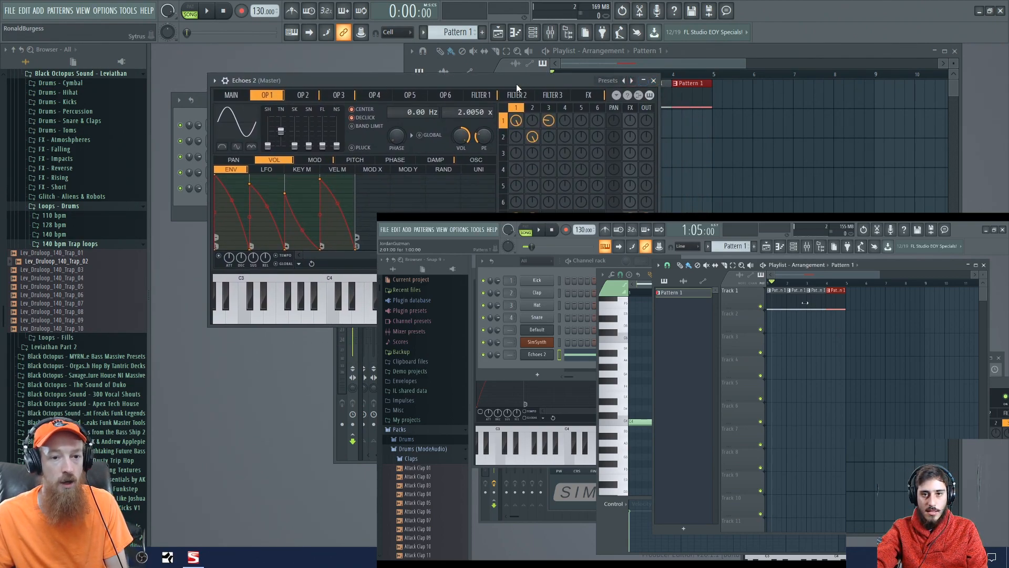
left_click_drag(516, 83, 487, 98)
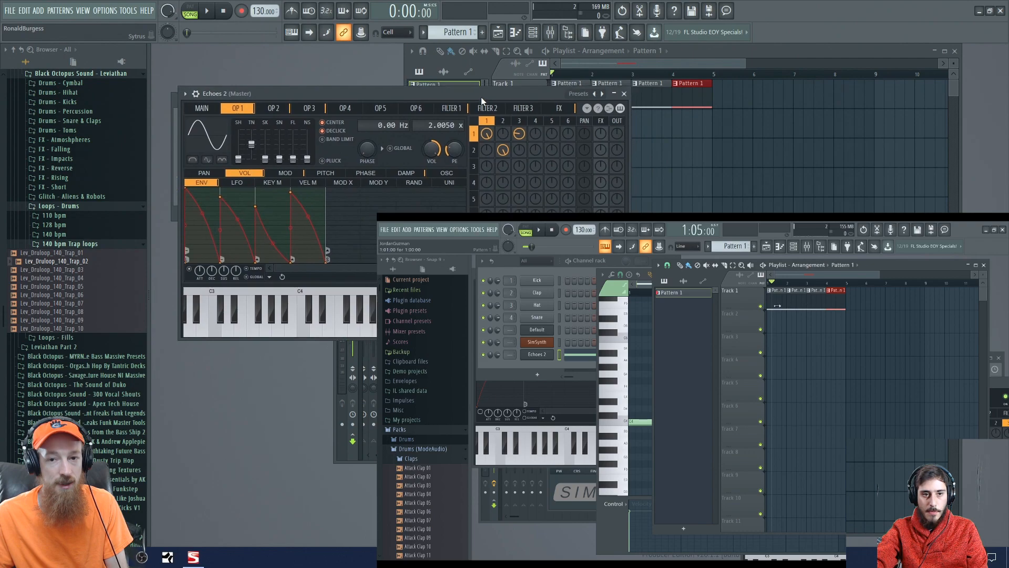
left_click(624, 96)
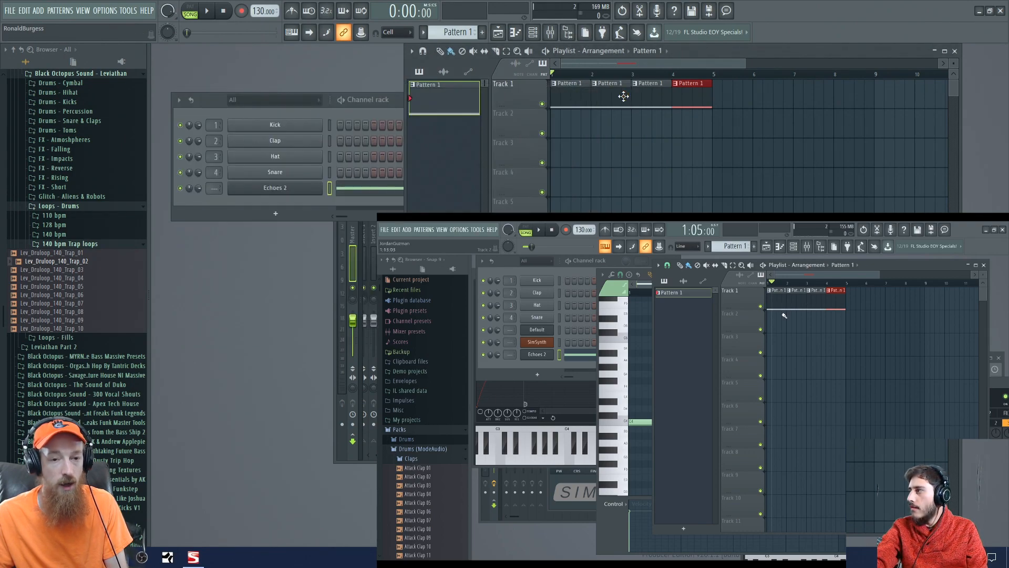
- Bring the mixer forward, reopen Sytrus from the Echoes 2 channel and route that channel to mixer track 5
left_click(337, 281)
left_click_drag(443, 202, 430, 242)
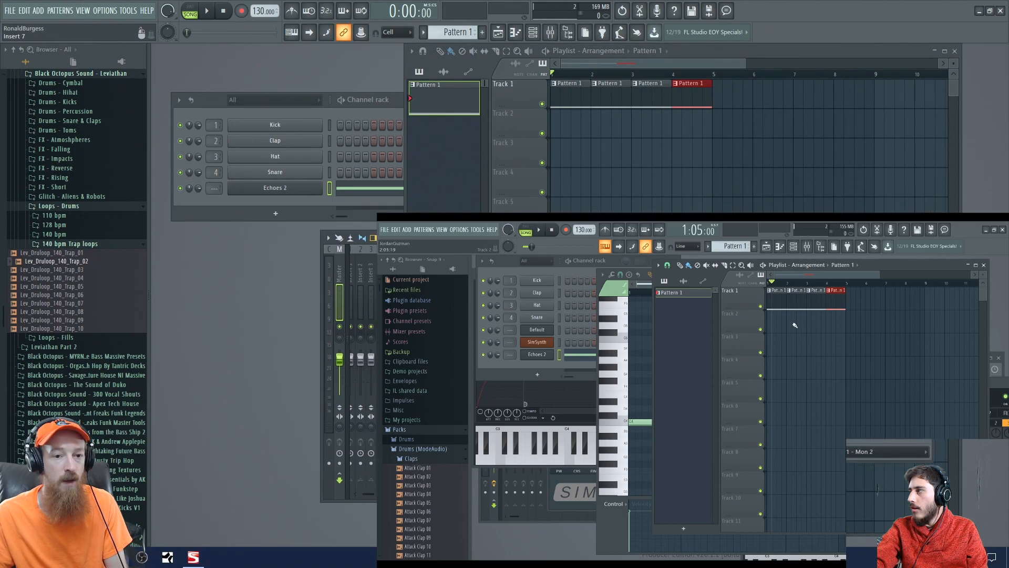
left_click(272, 190)
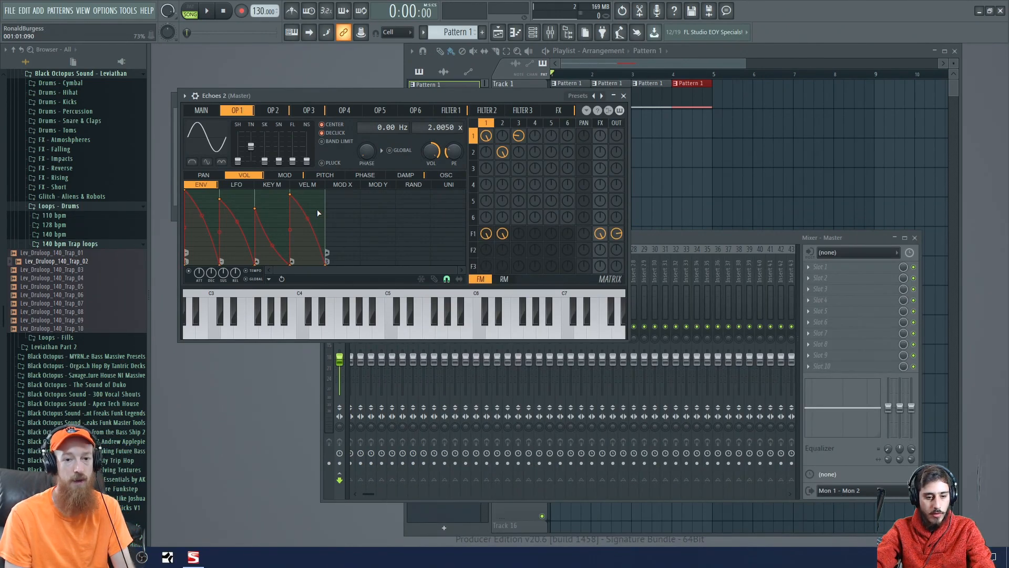
key("ctrl+l")
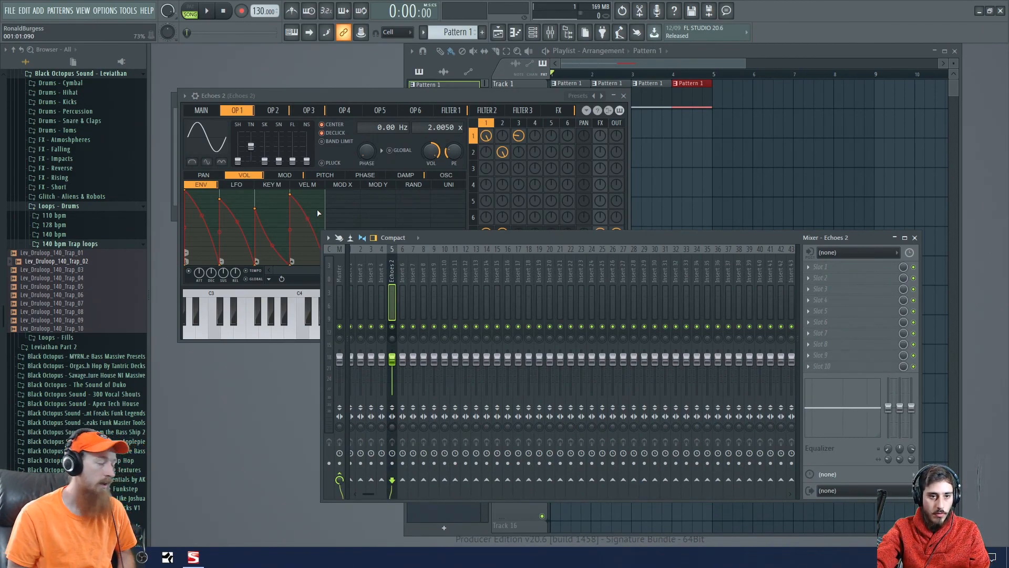
- Find Fruity Love Philter with the plugin search "fruity love" and load it into slot 1 of the Echoes 2 mixer track
left_click(826, 268)
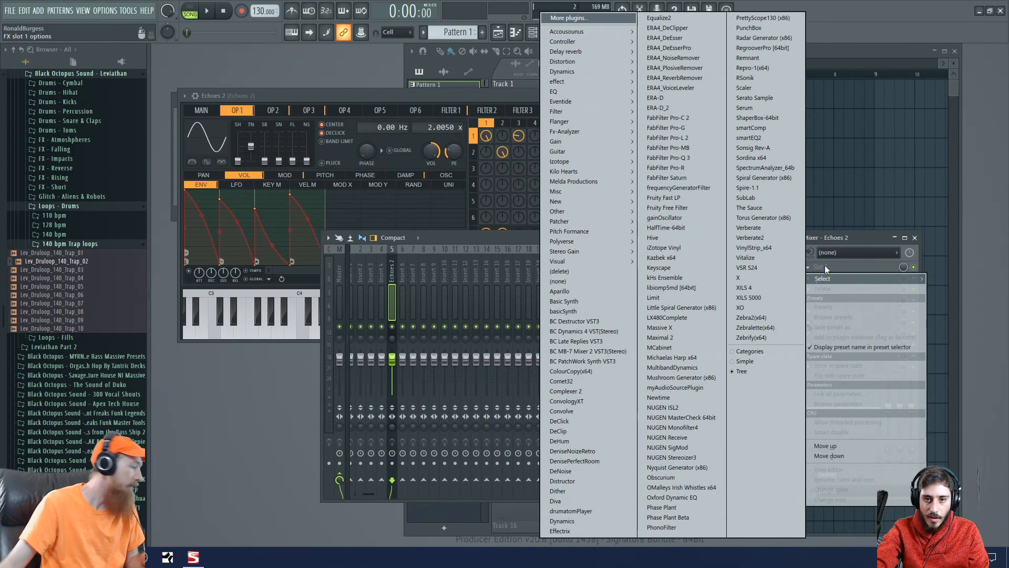
left_click(841, 266)
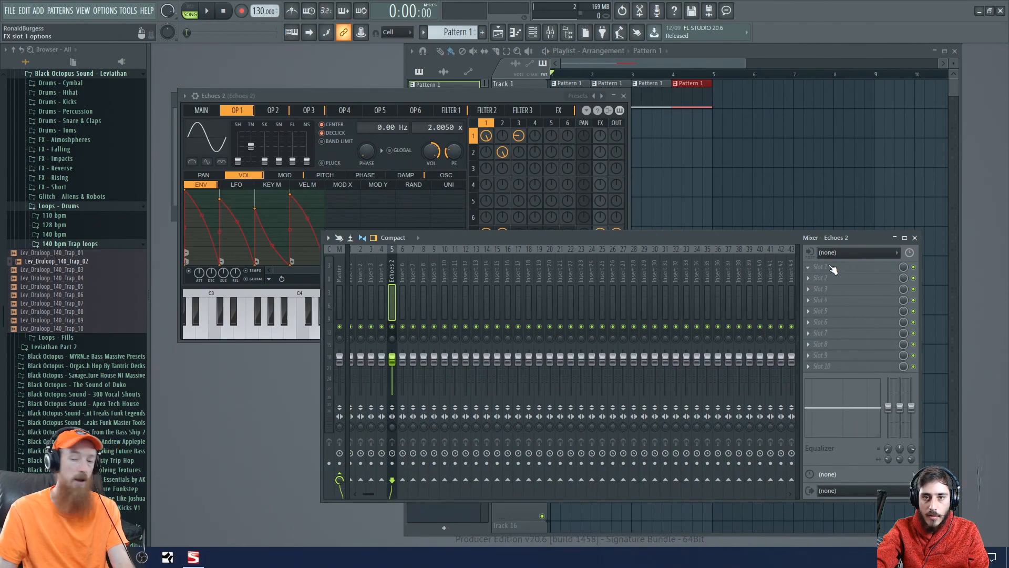
middle_click(832, 268)
type("fruity love")
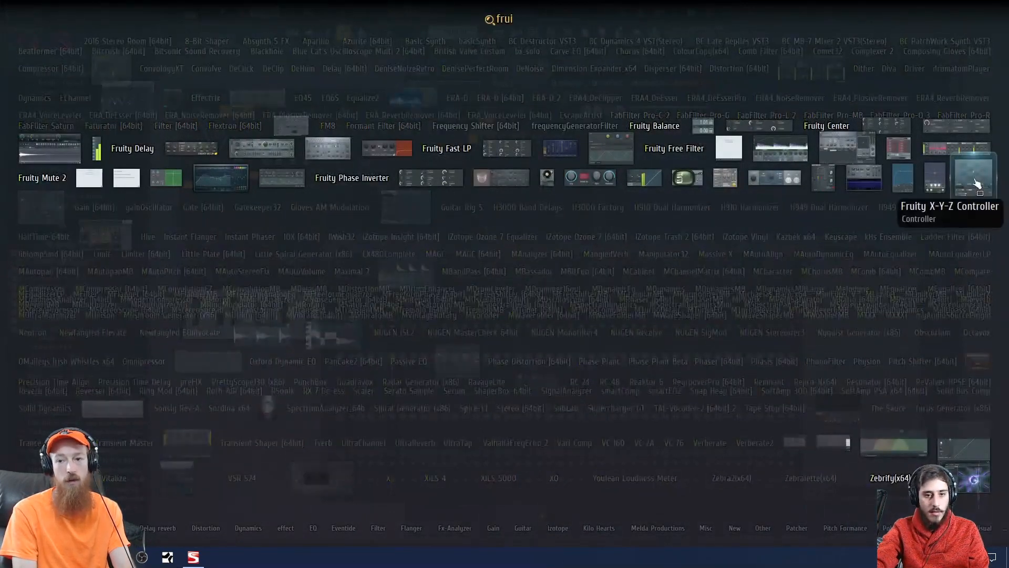
left_click(850, 154)
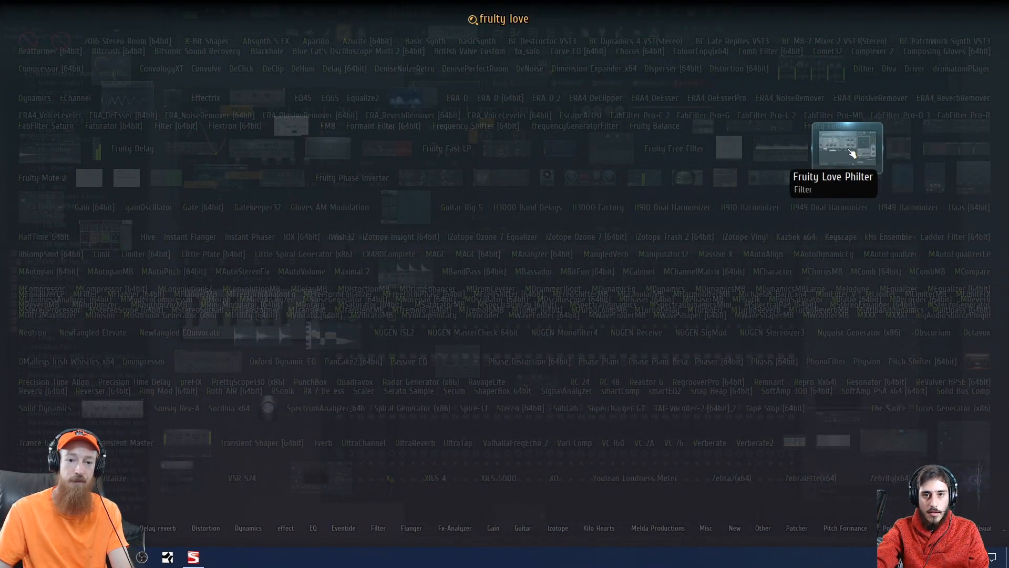
left_click_drag(450, 150, 598, 139)
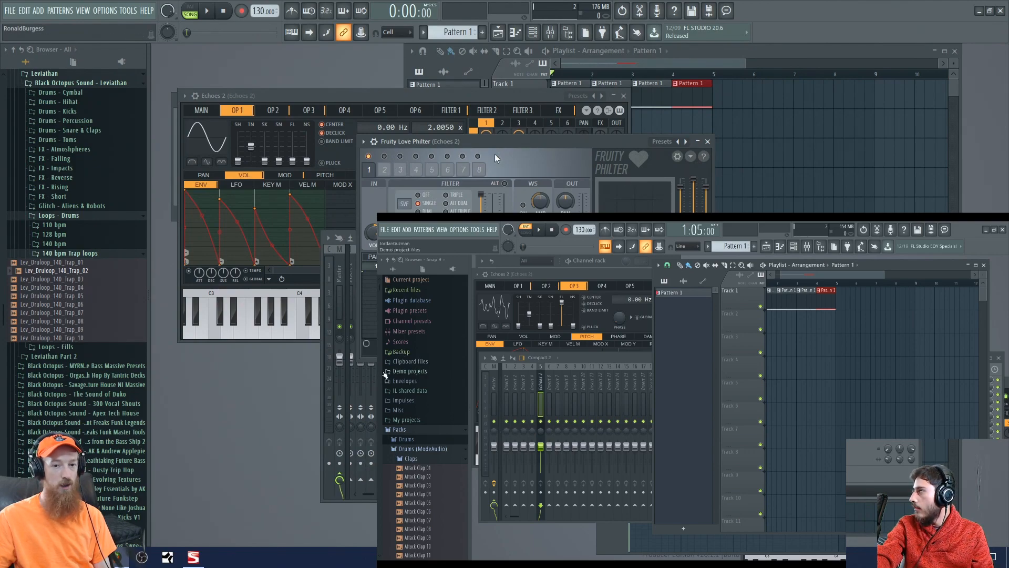
- Bring the channel rack and mixer forward, then reopen Fruity Love Philter from slot 1 and move its window over the rack
key("F6")
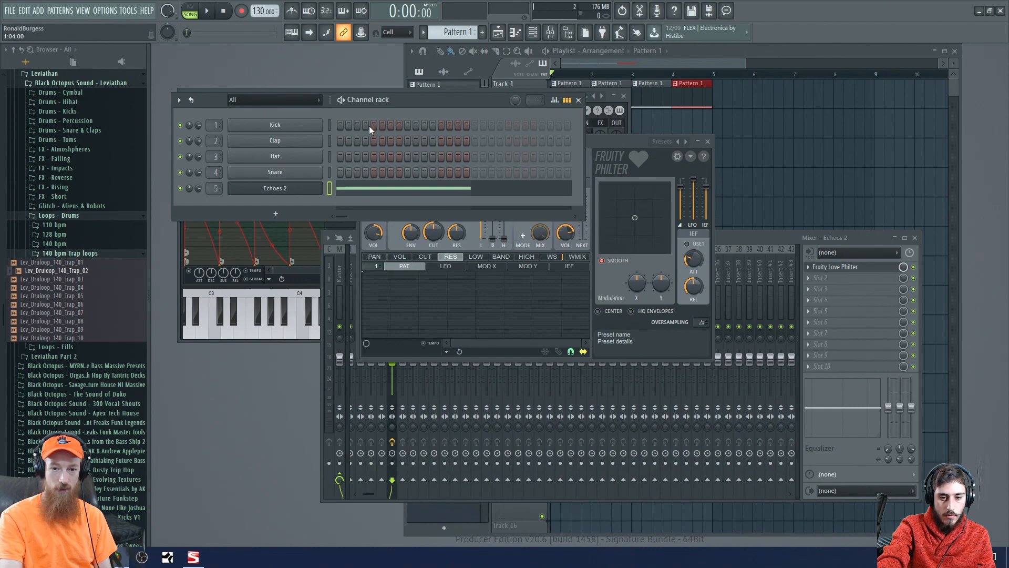
key("F9")
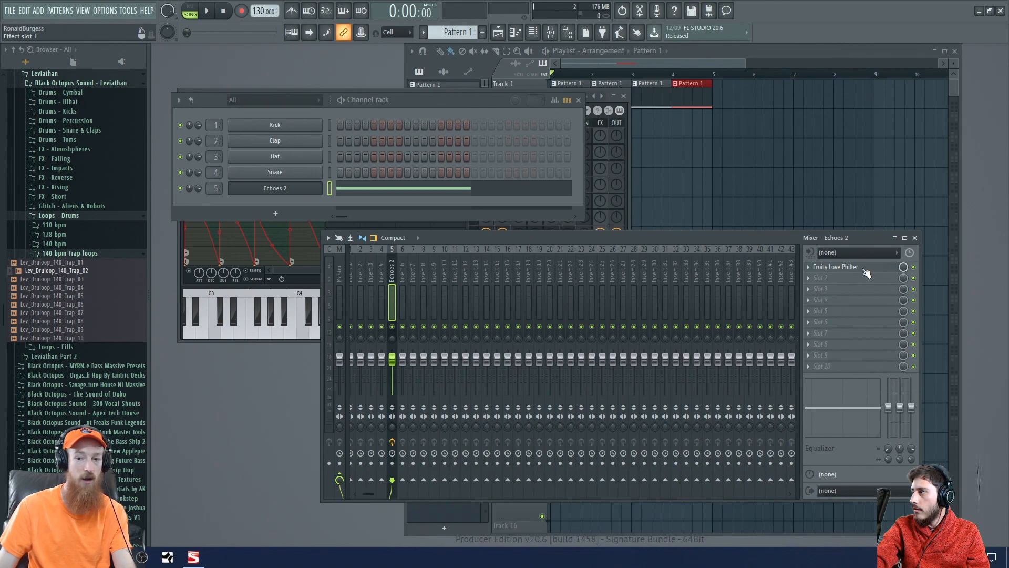
left_click(841, 267)
left_click(865, 268)
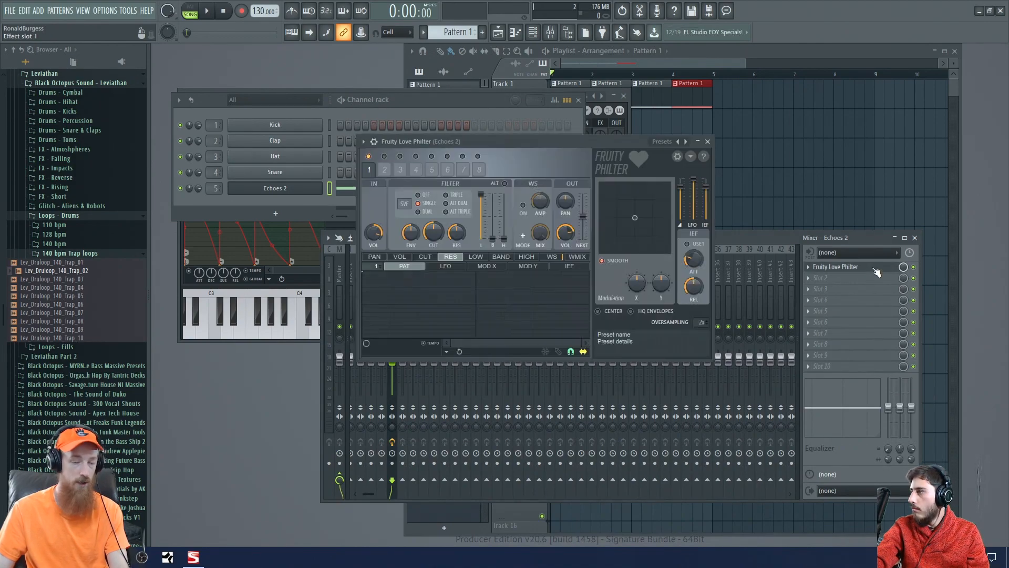
left_click(876, 269)
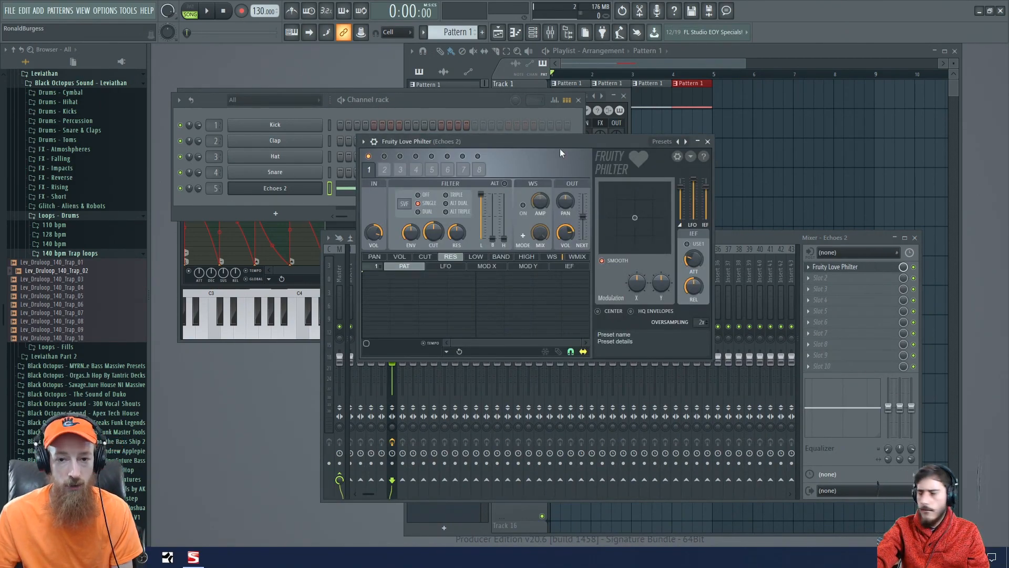
left_click_drag(530, 144, 472, 112)
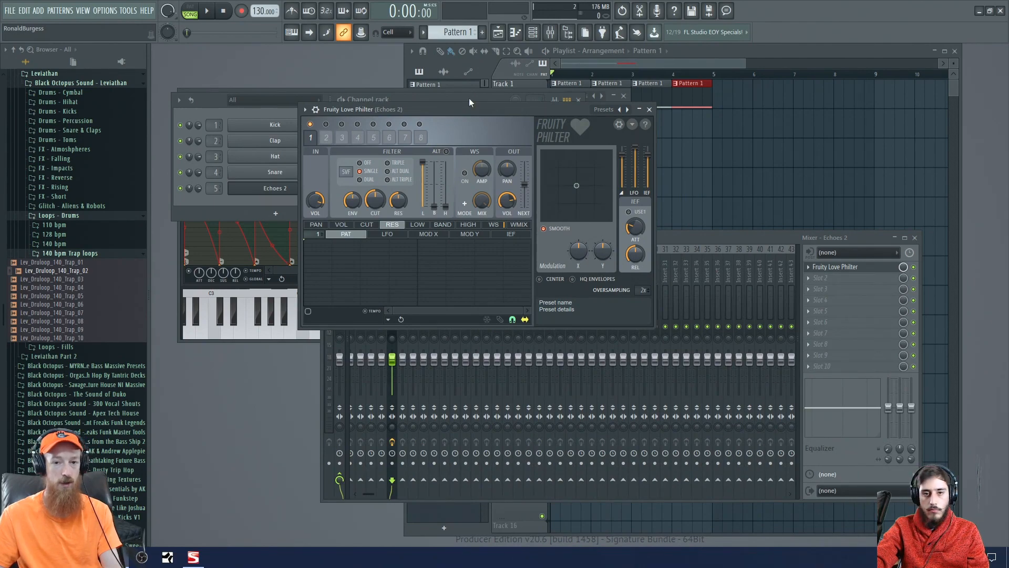
left_click_drag(465, 108, 503, 104)
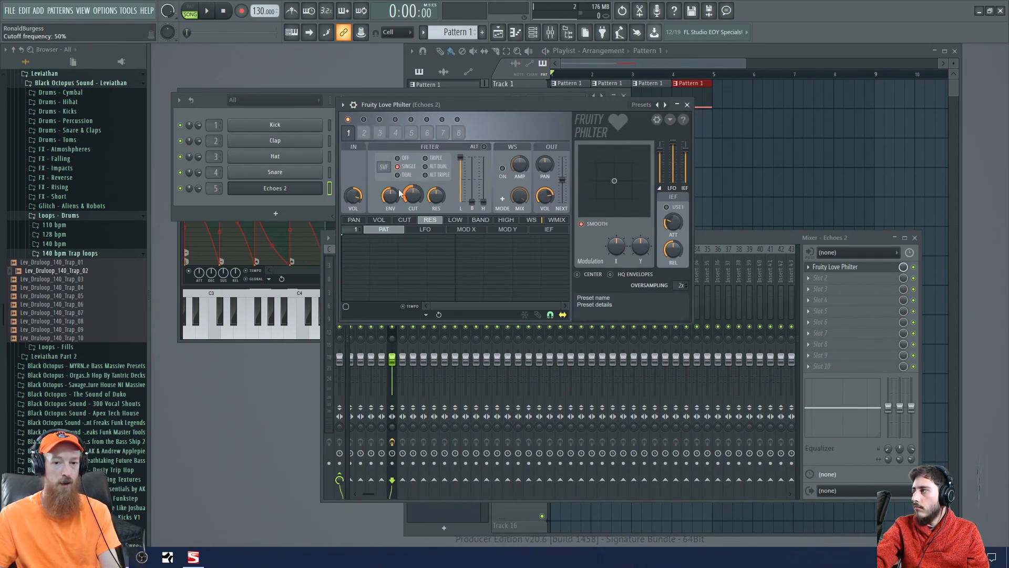
- Set the first Fruity Love Philter filter to Lime low pass and raise its cutoff frequency to the maximum
left_click(385, 168)
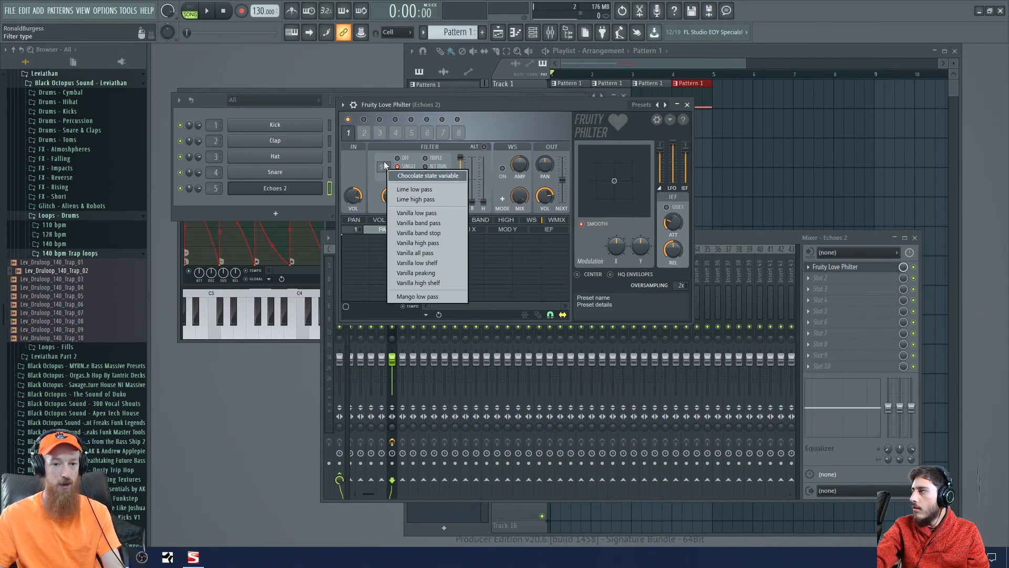
left_click(429, 191)
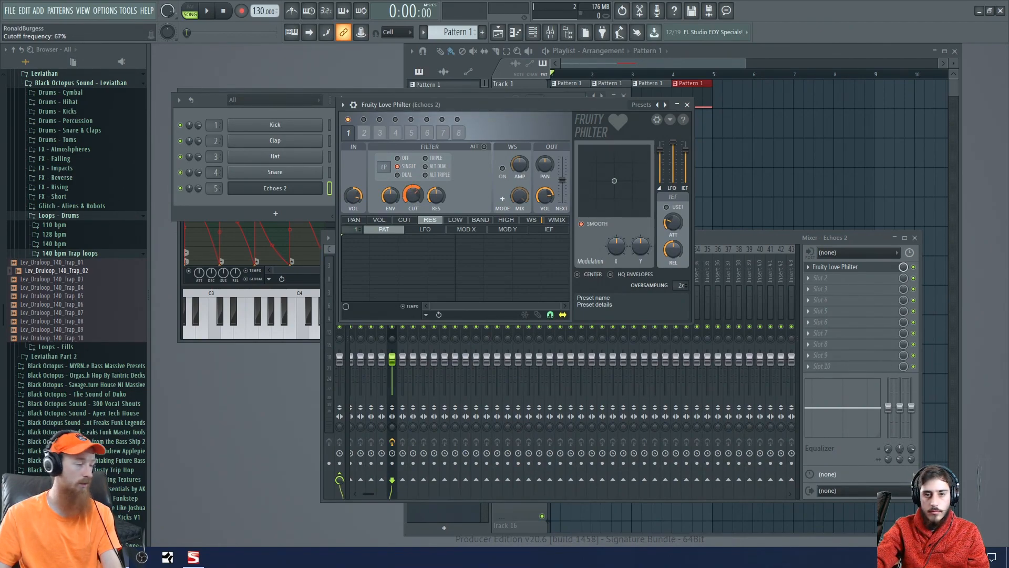
left_click_drag(412, 195, 412, 168)
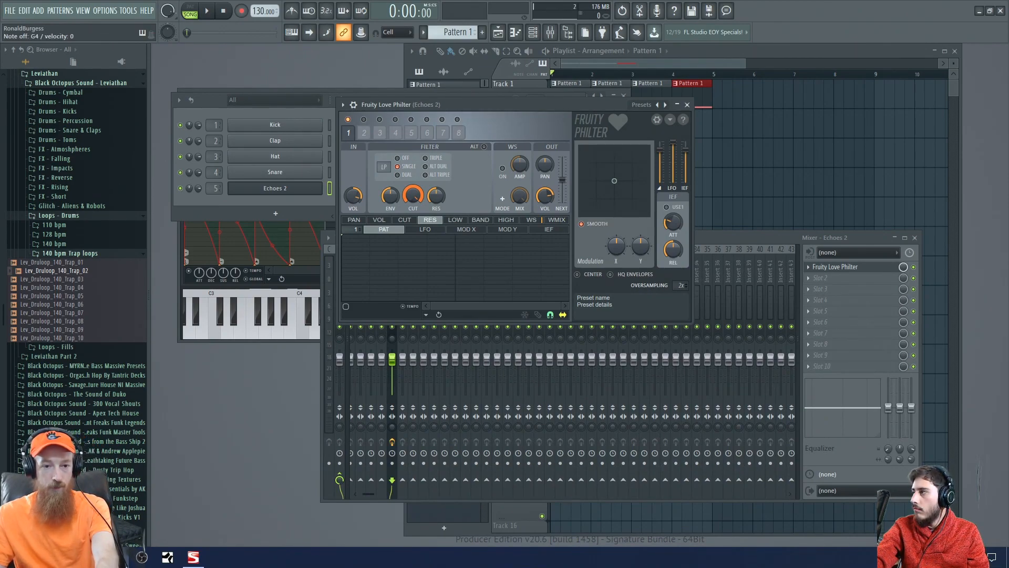
- Bring Sytrus and then Fruity Love Philter to the front, and create an automation clip for the first filter's cutoff frequency
left_click(234, 342)
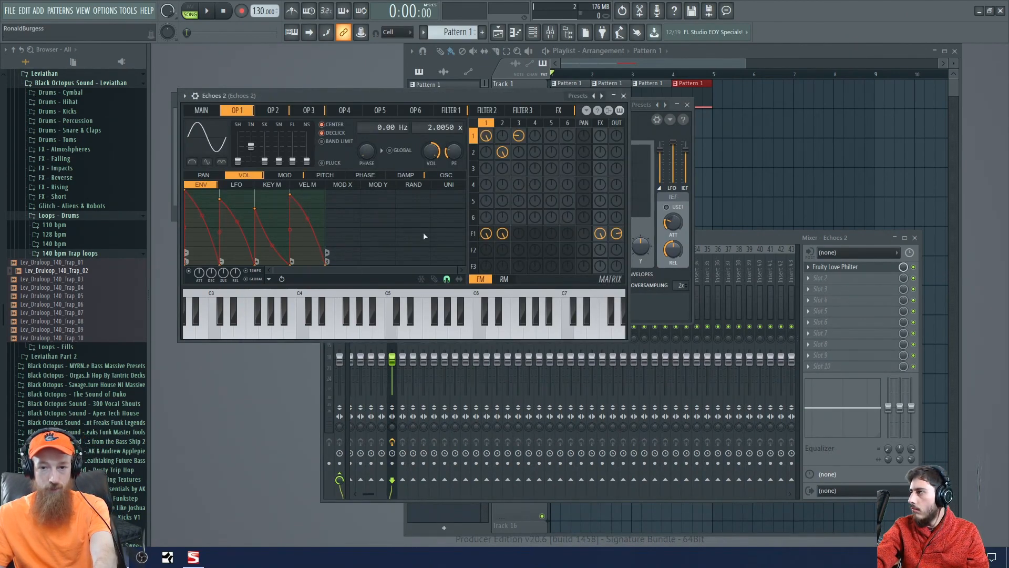
left_click(641, 126)
mouse_move(413, 197)
left_mouse_down()
mouse_move(414, 263)
mouse_move(411, 198)
left_mouse_up()
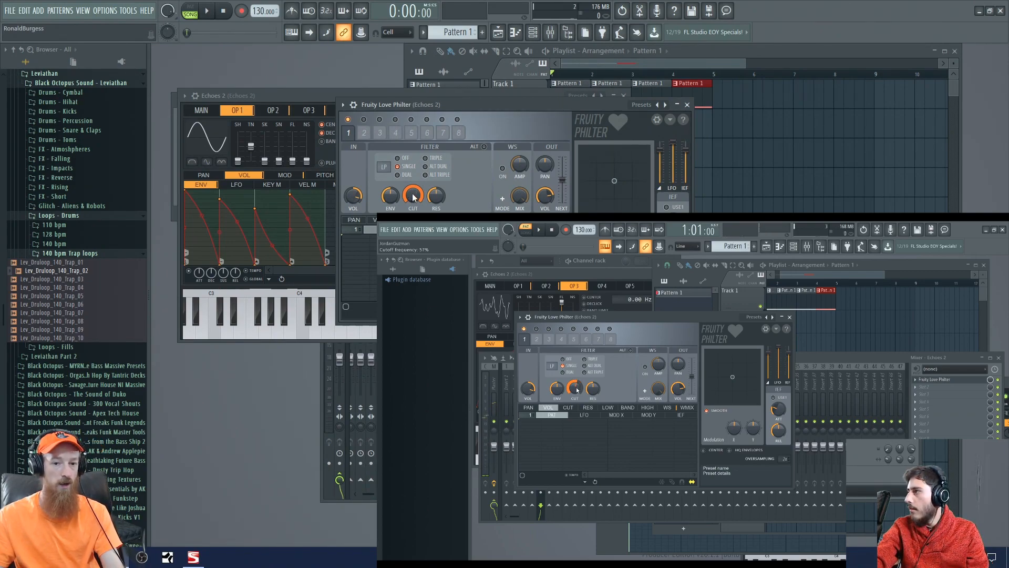
right_click(416, 194)
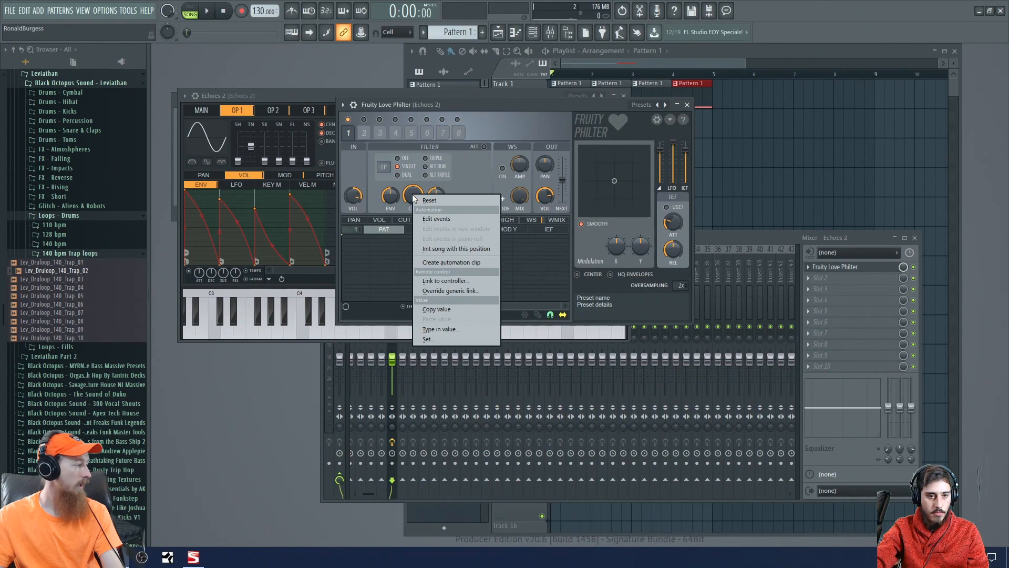
left_click(444, 263)
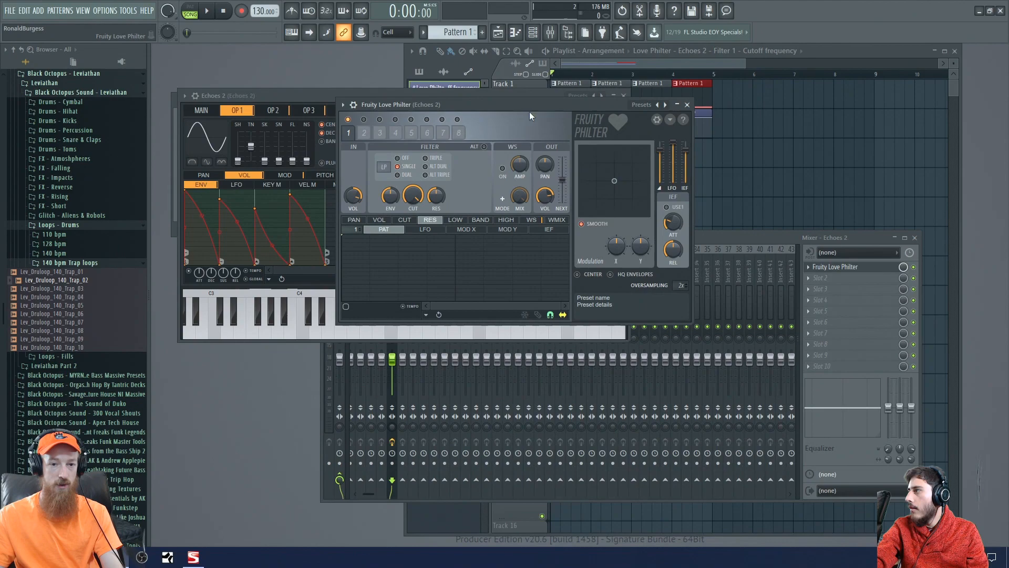
- Move the Fruity Love Philter window off the Echoes 2 Sytrus window's close control and close the Sytrus window
left_click_drag(532, 103, 429, 132)
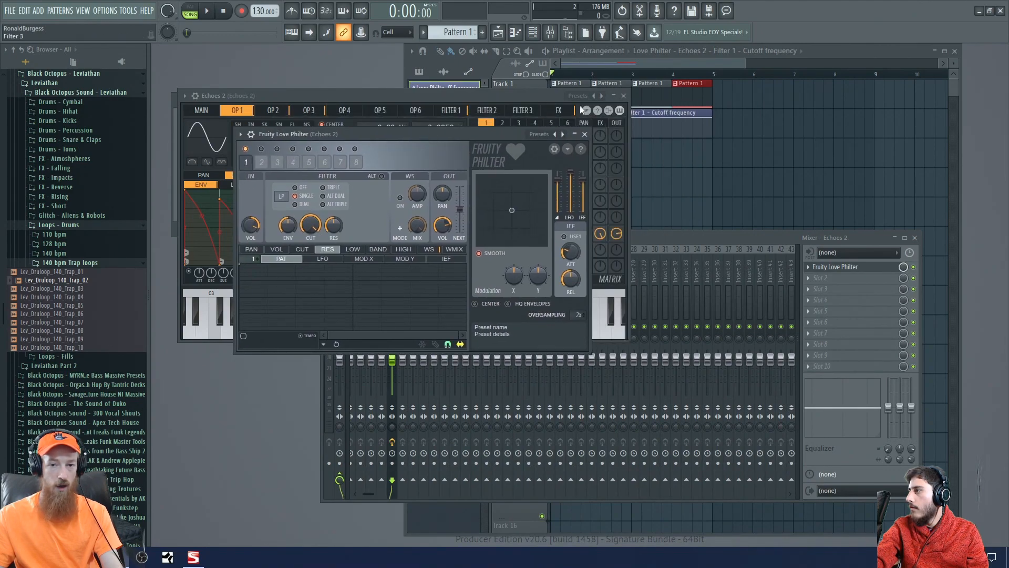
left_click(628, 95)
left_click(624, 95)
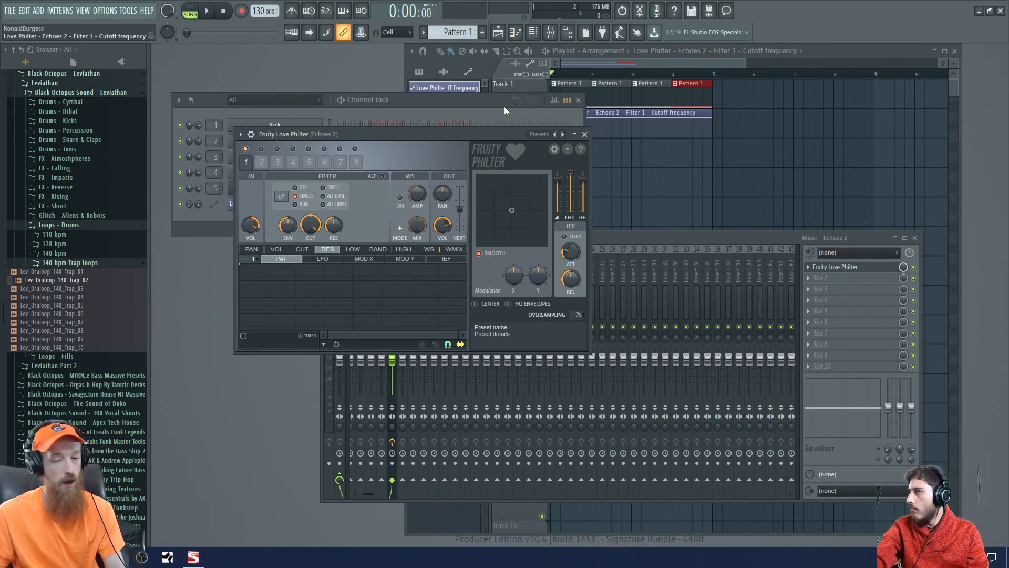
- In the playlist, lower the starting point of the cutoff frequency automation clip on Track 2 to 0%
left_click(611, 67)
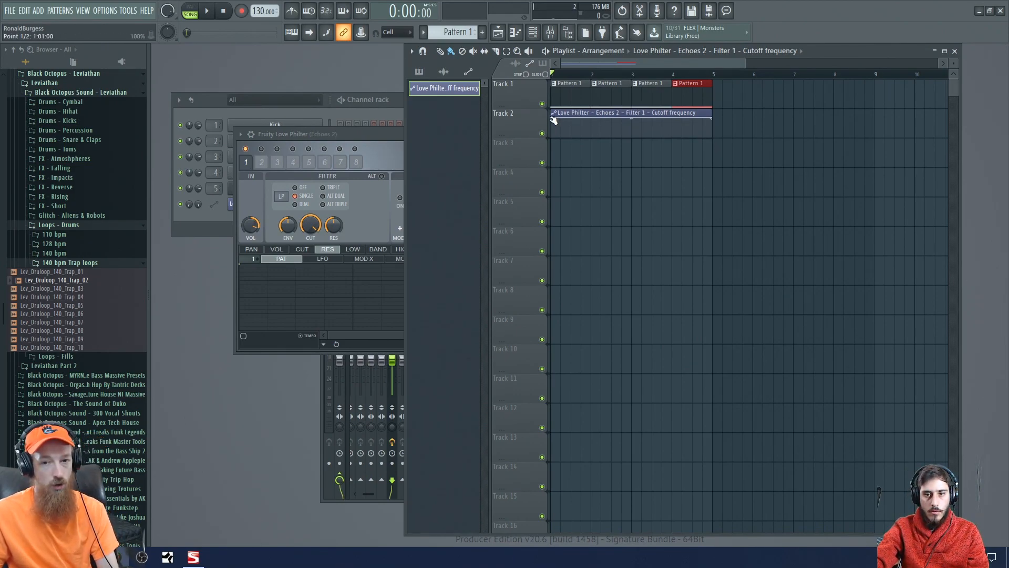
left_click_drag(554, 121, 566, 149)
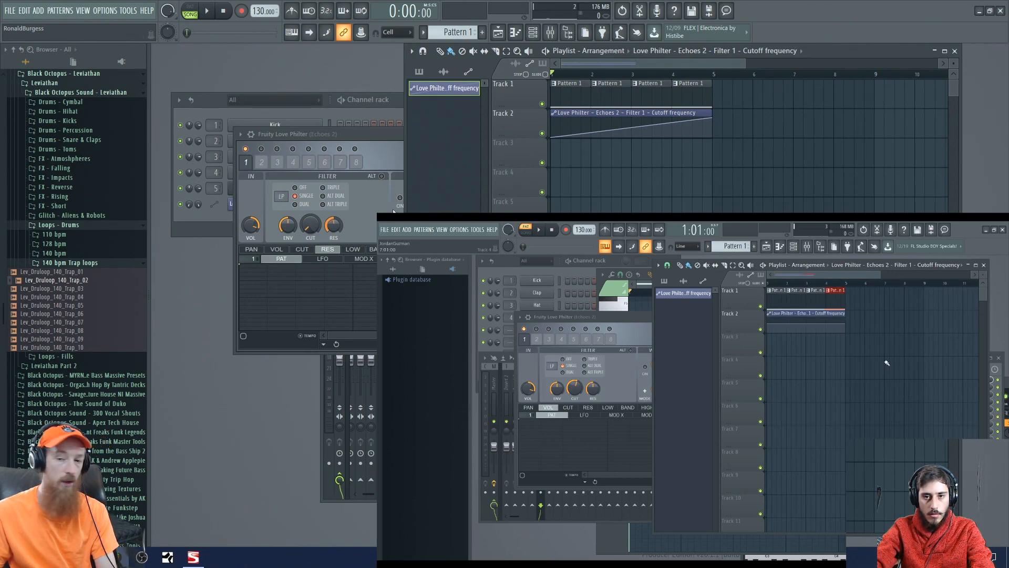
scroll(749, 153, "right", 6)
scroll(749, 142, "left", 6)
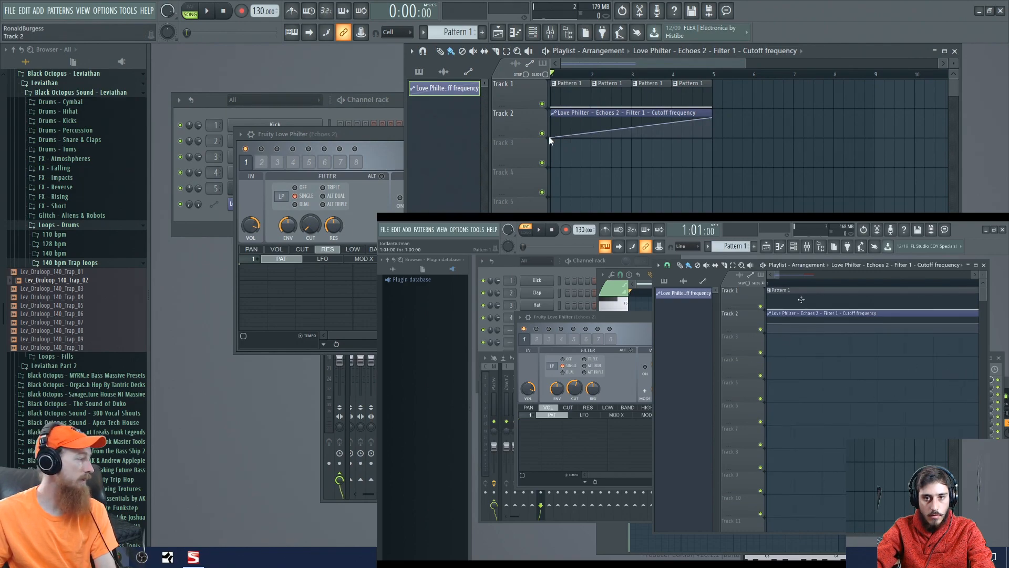
- Play the arrangement from the start to check the filter cutoff sweep against the arp, and stop playback
left_click(370, 130)
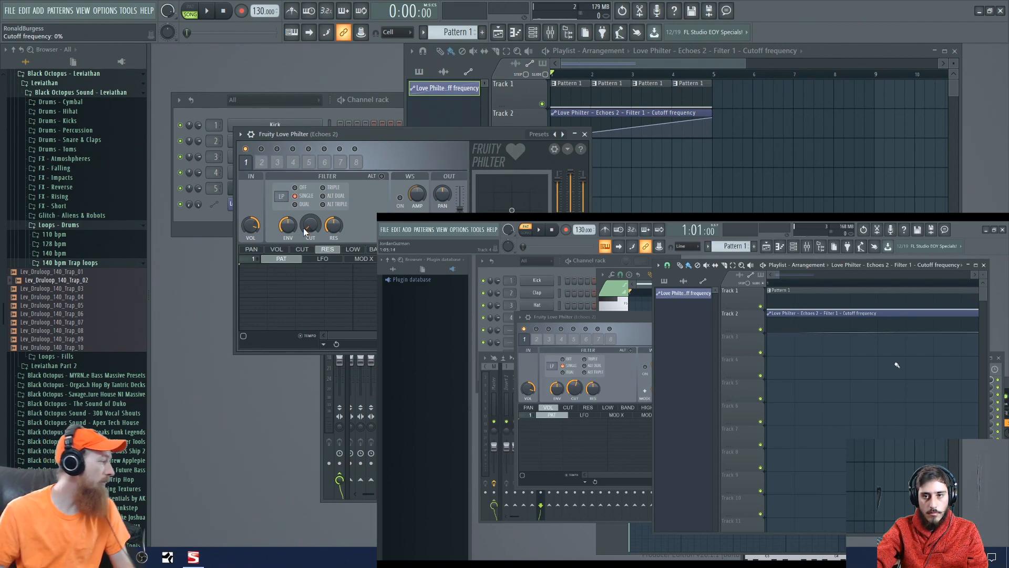
key("space")
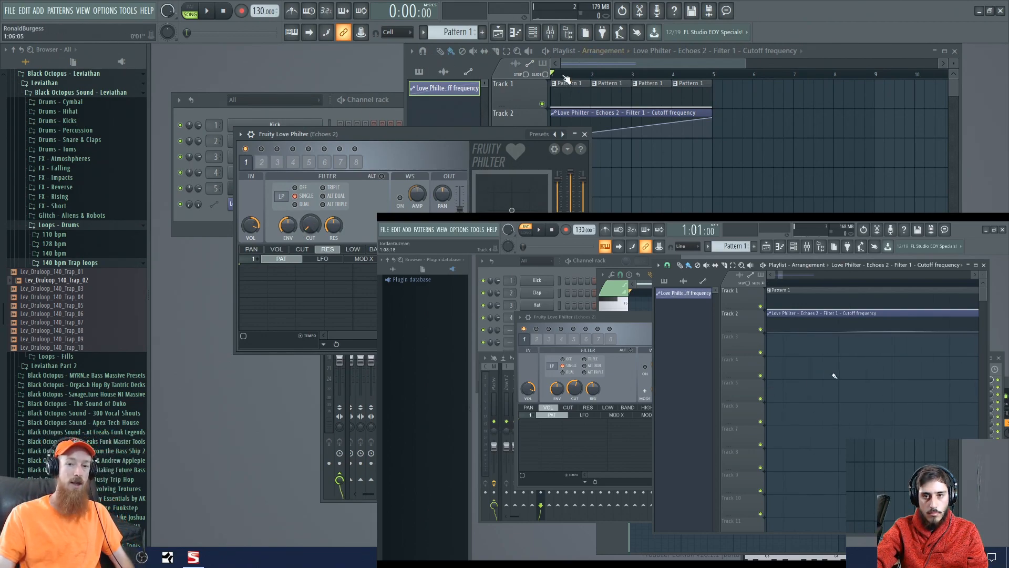
left_click(598, 56)
mouse_move(601, 79)
left_mouse_down()
mouse_move(656, 82)
mouse_move(550, 89)
left_mouse_up()
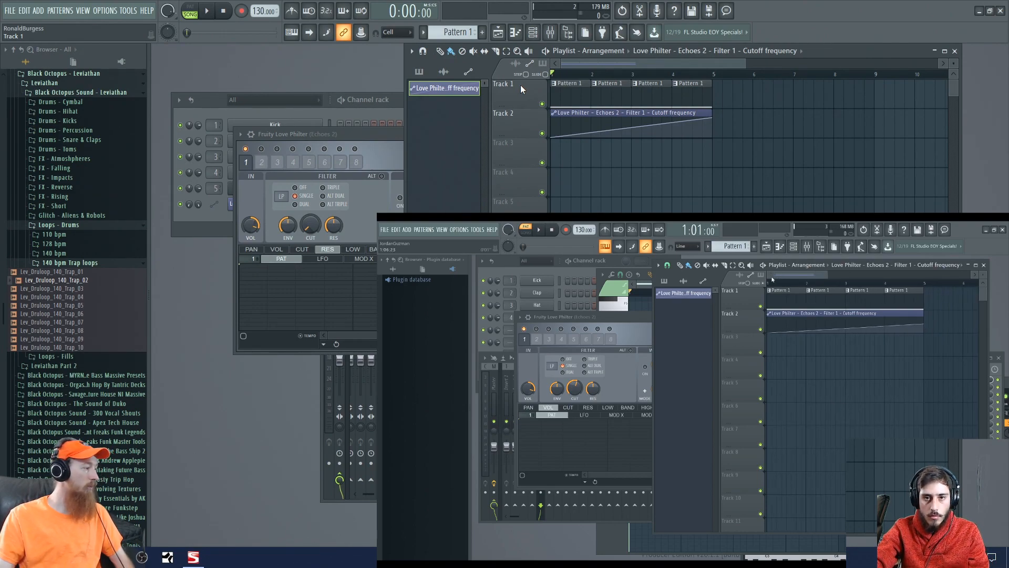
mouse_move(557, 74)
left_mouse_down()
mouse_move(694, 79)
mouse_move(549, 89)
mouse_move(598, 84)
left_mouse_up()
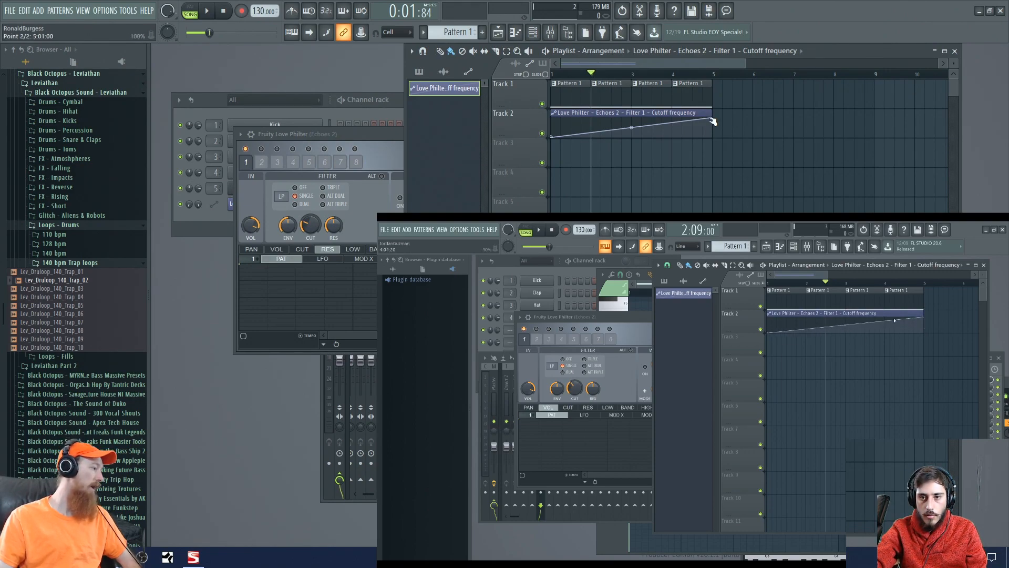
left_click(579, 74)
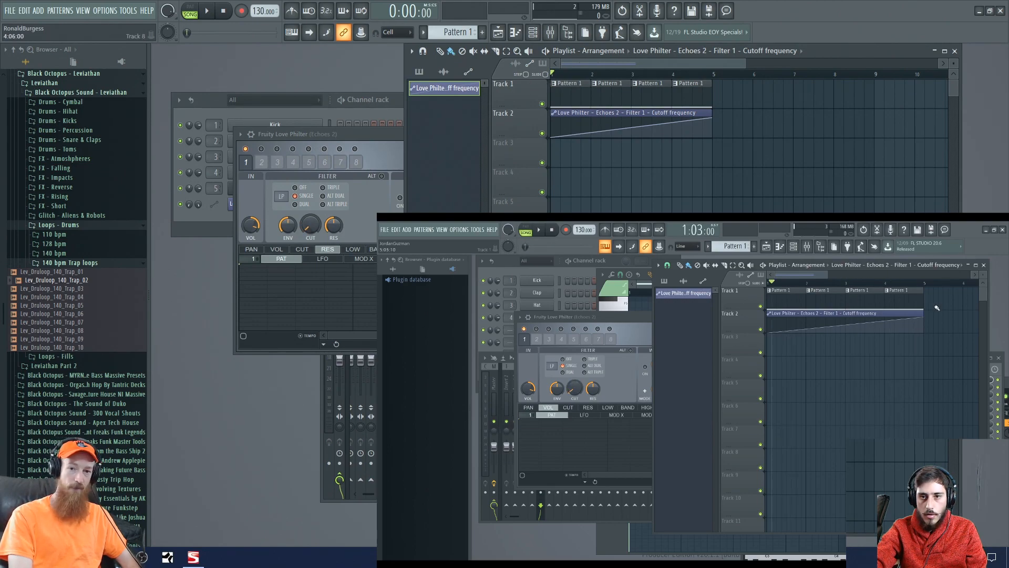
key("space")
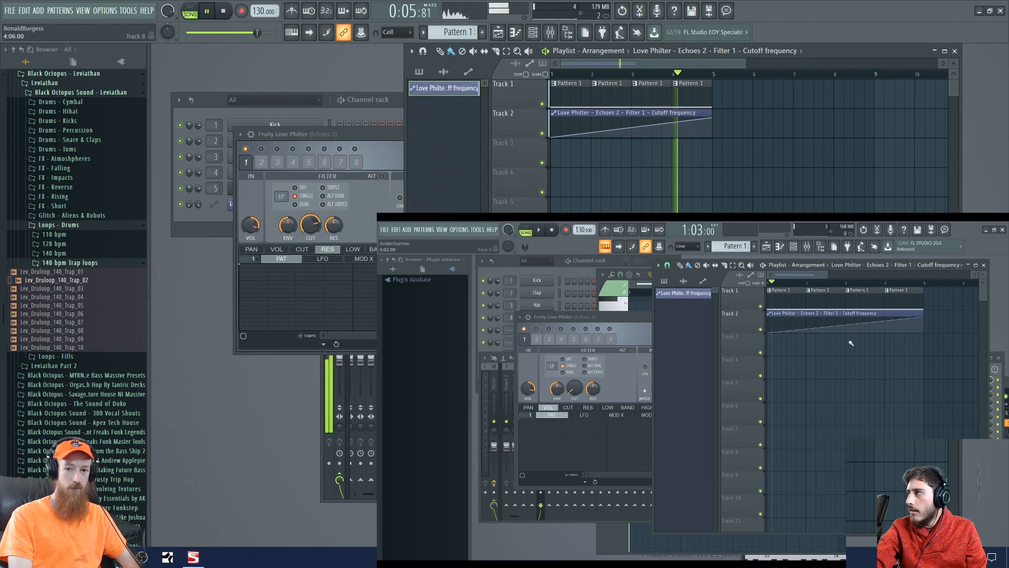
key("space")
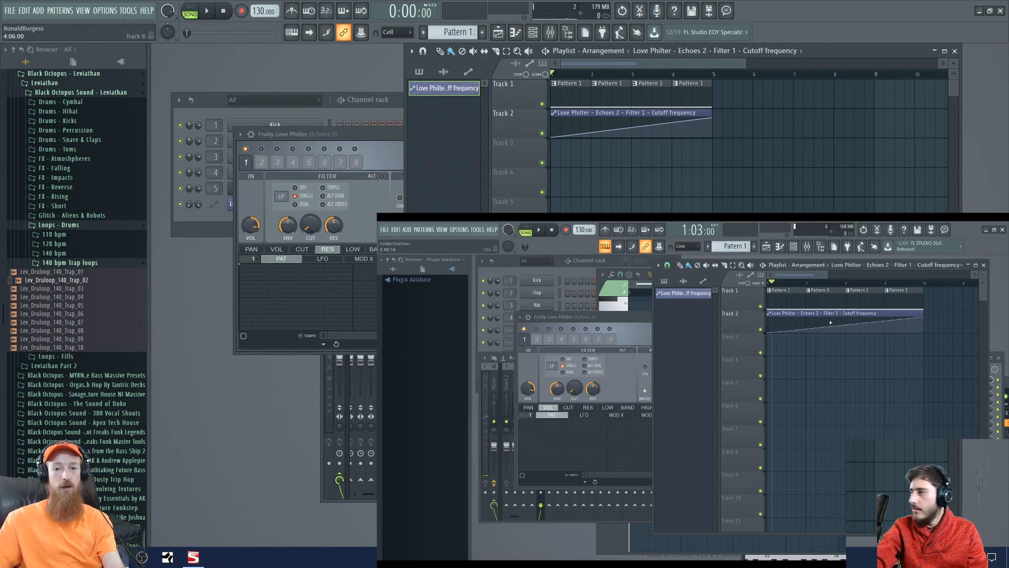
- Select the four Pattern 1 clips on Track 1 and duplicate them into bars 5 to 8
scroll(691, 101, "down", 3)
left_click_drag(639, 82, 548, 103)
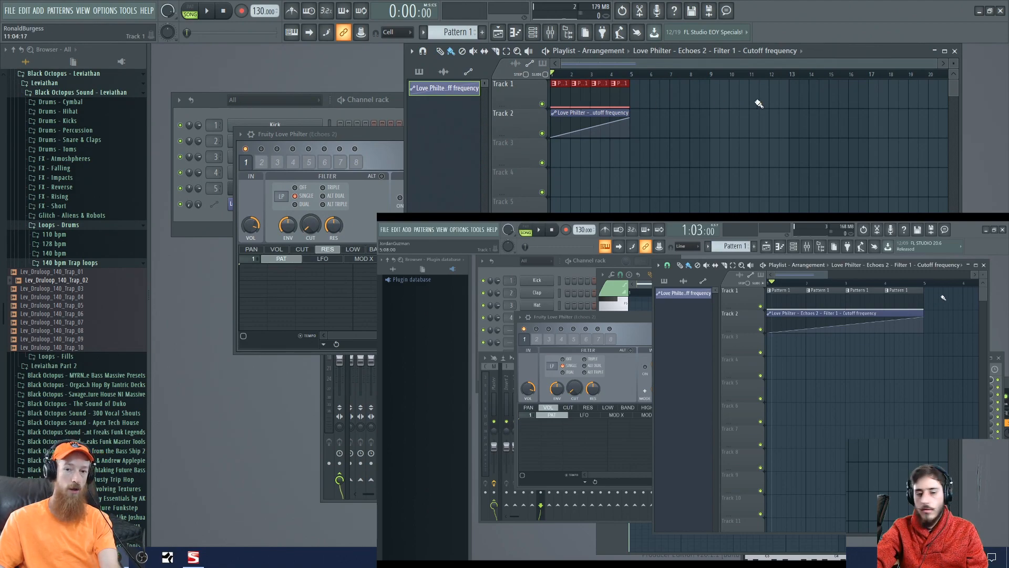
left_click_drag(650, 109, 522, 109)
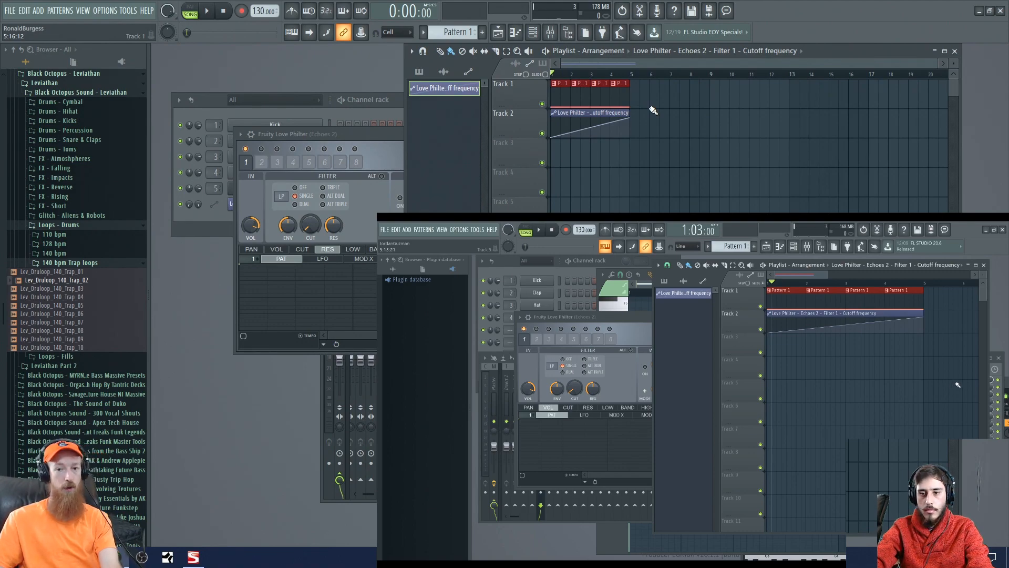
key("ctrl+b")
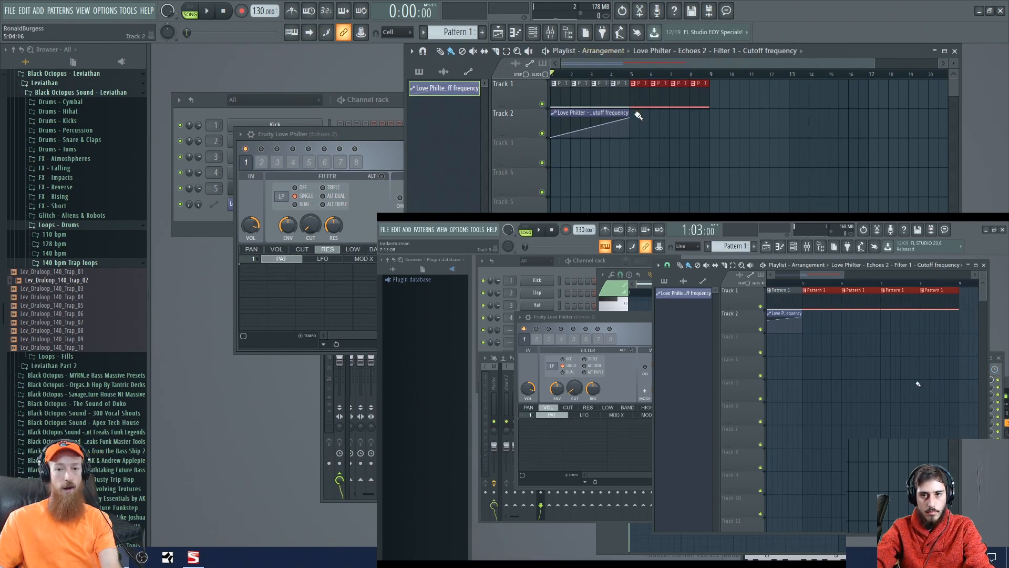
- Extend the cutoff automation clip and its end point to bar 9, and bend the ramp into a slow-starting curve
left_click_drag(630, 113, 710, 113)
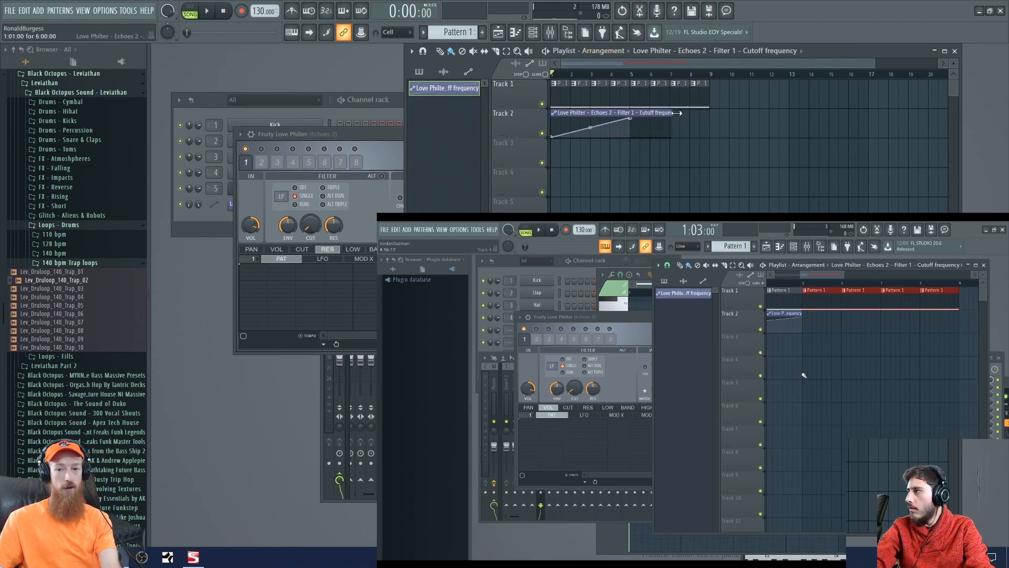
left_click_drag(635, 122, 708, 112)
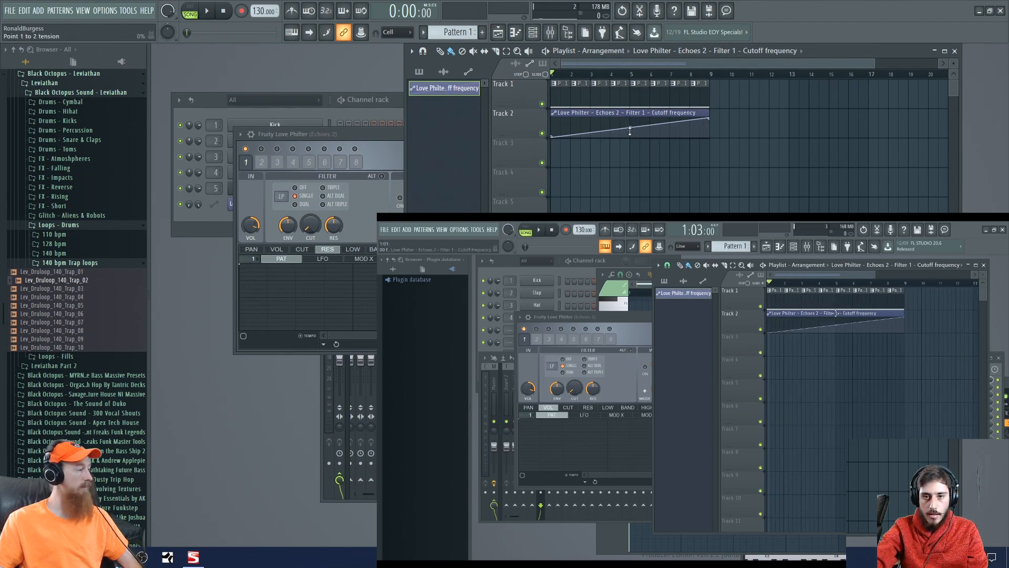
mouse_move(631, 129)
left_mouse_down()
mouse_move(631, 155)
mouse_move(631, 108)
mouse_move(630, 132)
left_mouse_up()
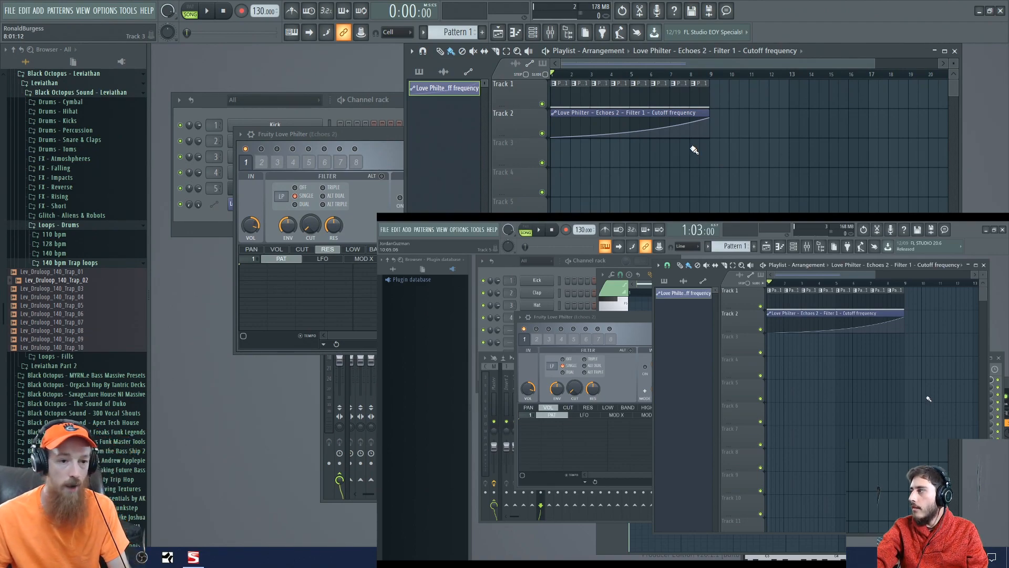
- Collapse the expanded sample pack, plugin presets and plugin database folders in the browser
left_click(100, 92)
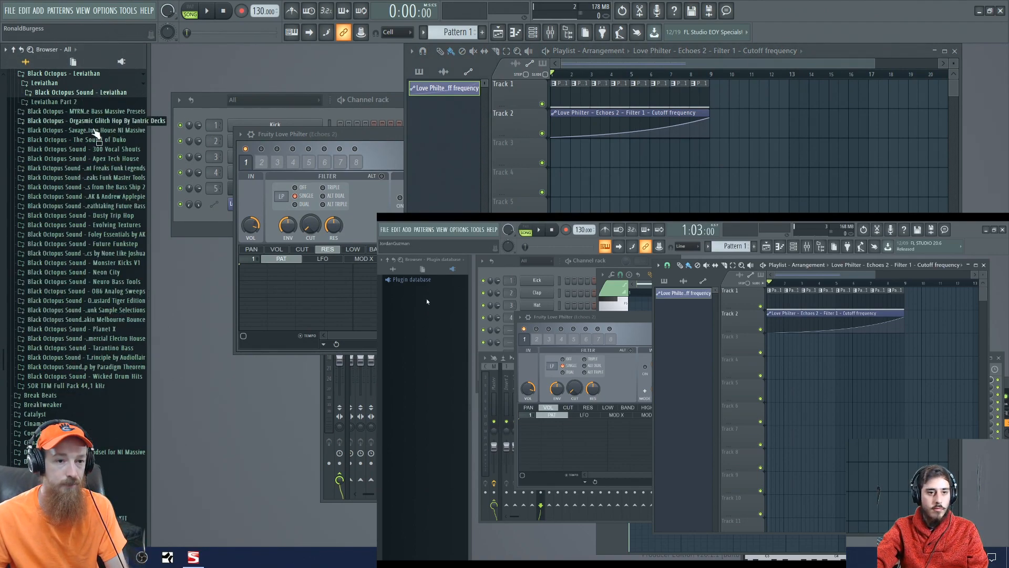
scroll(68, 150, "up", 5)
left_click(70, 159)
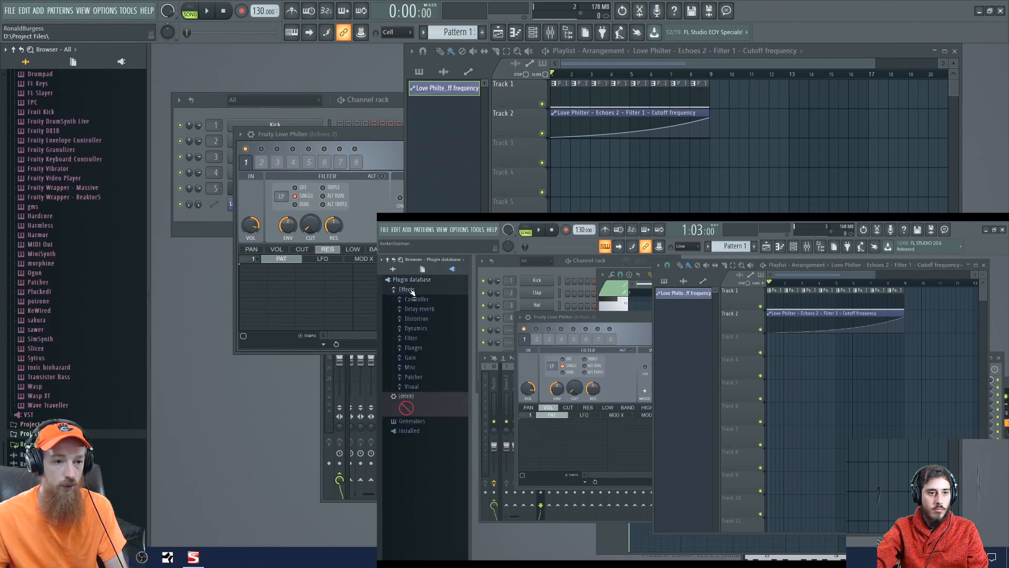
scroll(42, 269, "up", 12)
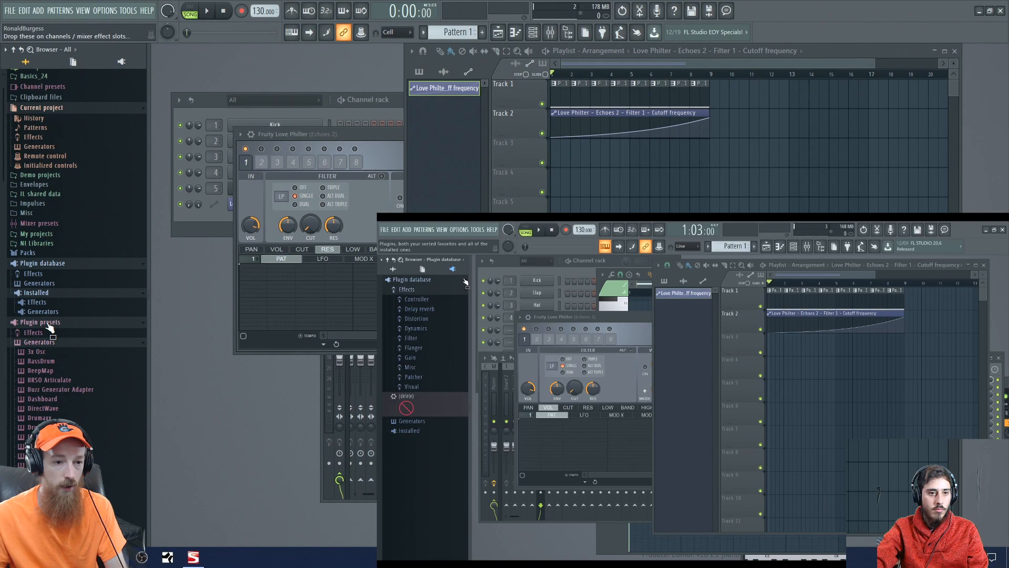
left_click(48, 324)
left_click(53, 298)
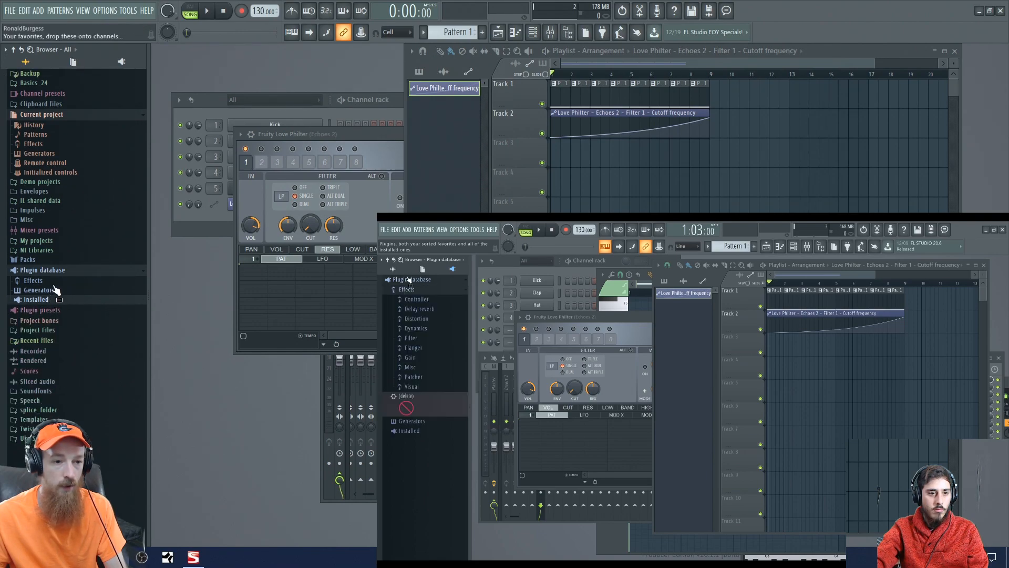
left_click(39, 270)
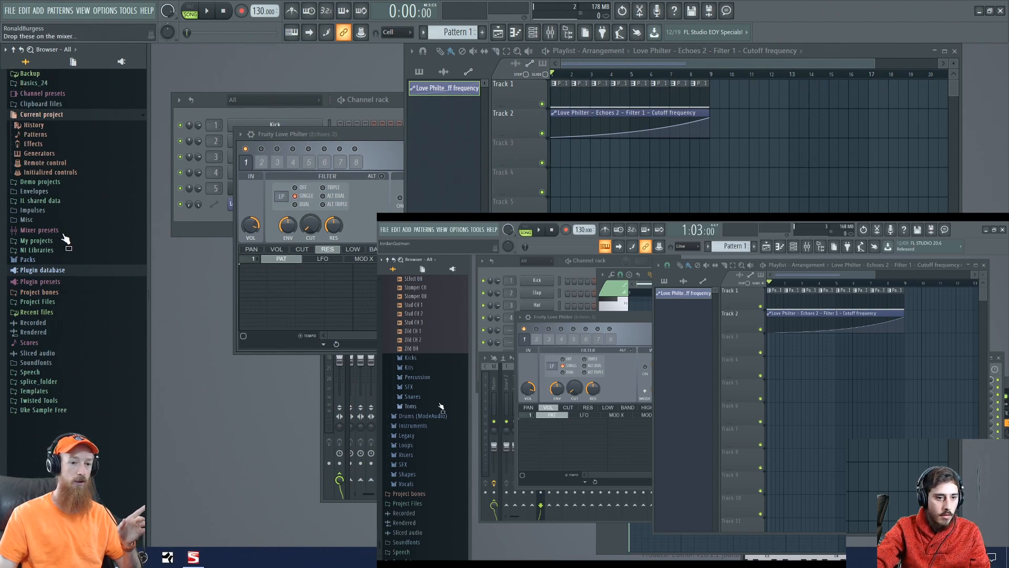
- Preview Grv Ride 04 from the Cymbals folder of the Drums pack and place it on Track 3 at bar 8
left_click(60, 260)
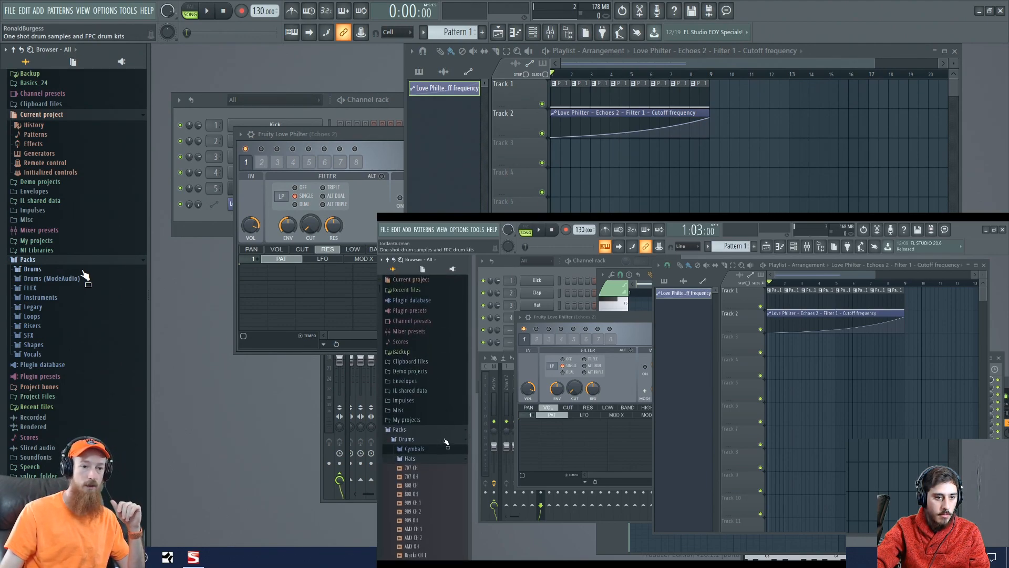
left_click(83, 270)
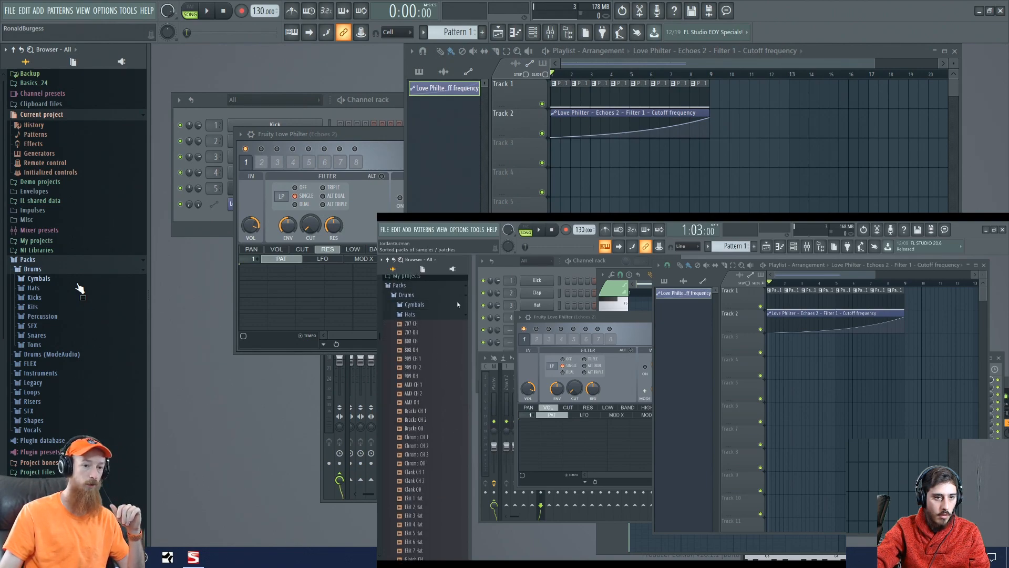
left_click(77, 282)
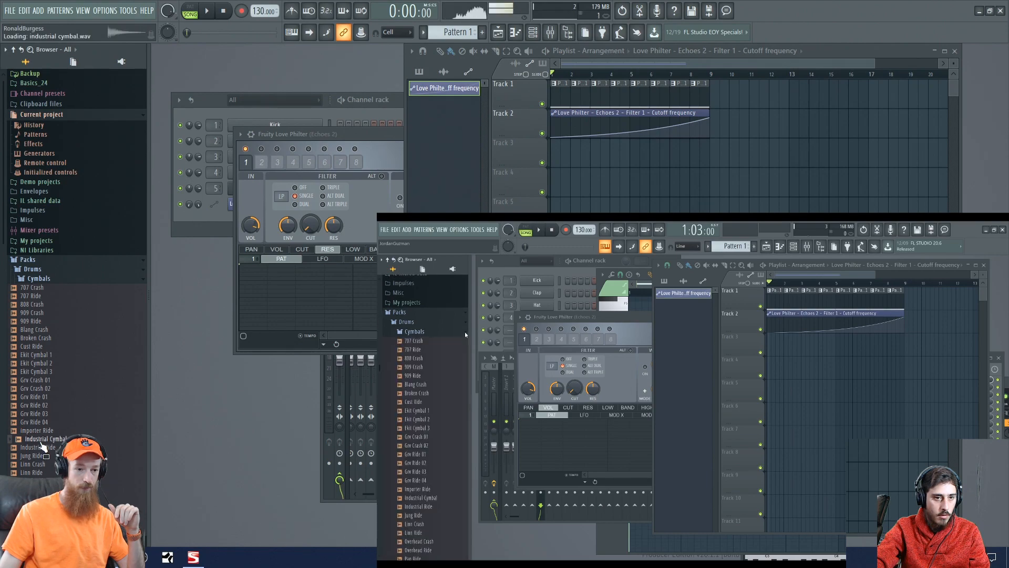
left_click(38, 423)
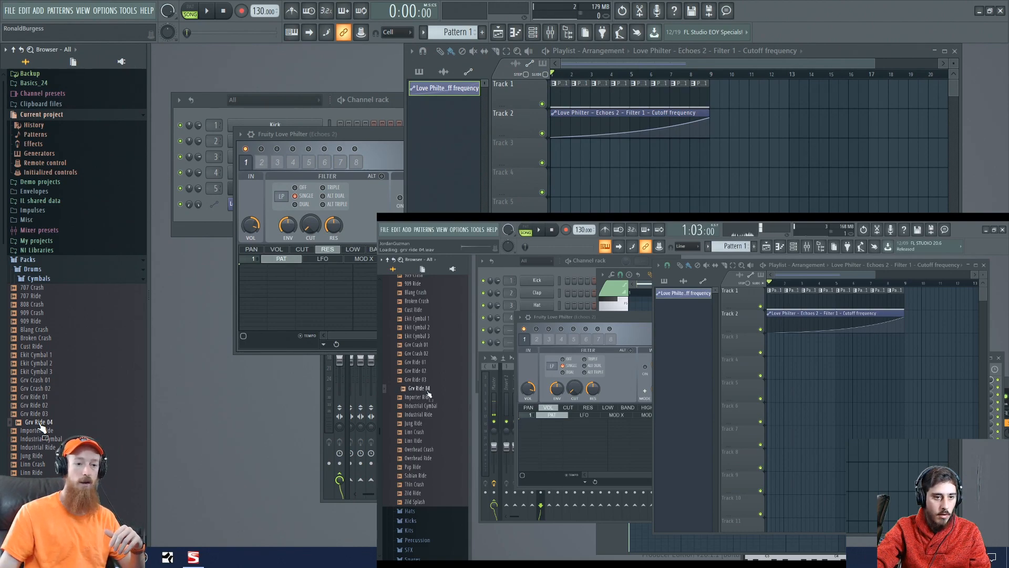
left_click_drag(41, 427, 697, 162)
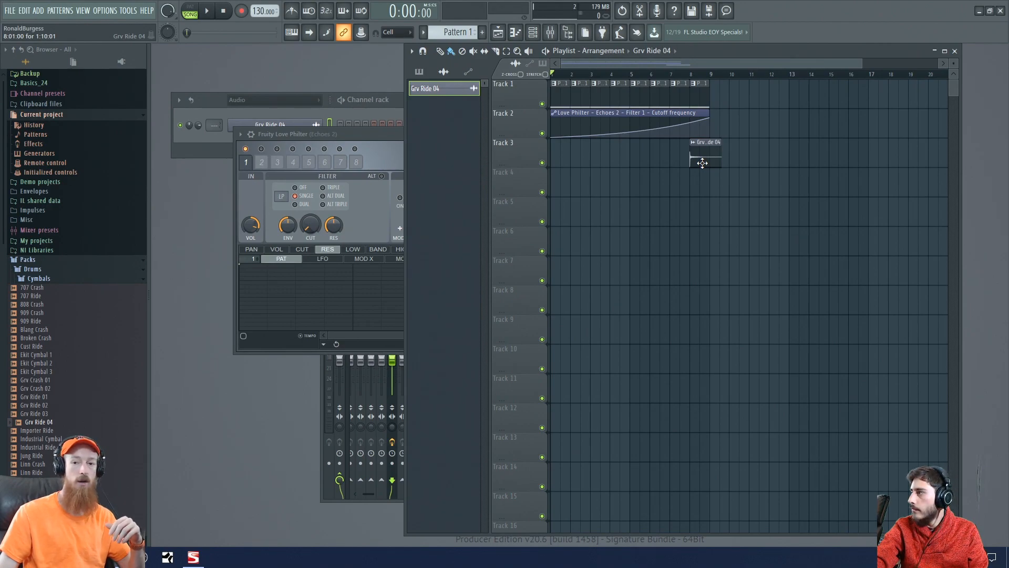
- Reverse the Grv Ride 04 sample and shift its clip on Track 3 earlier so it ends at bar 9
double_click(704, 158)
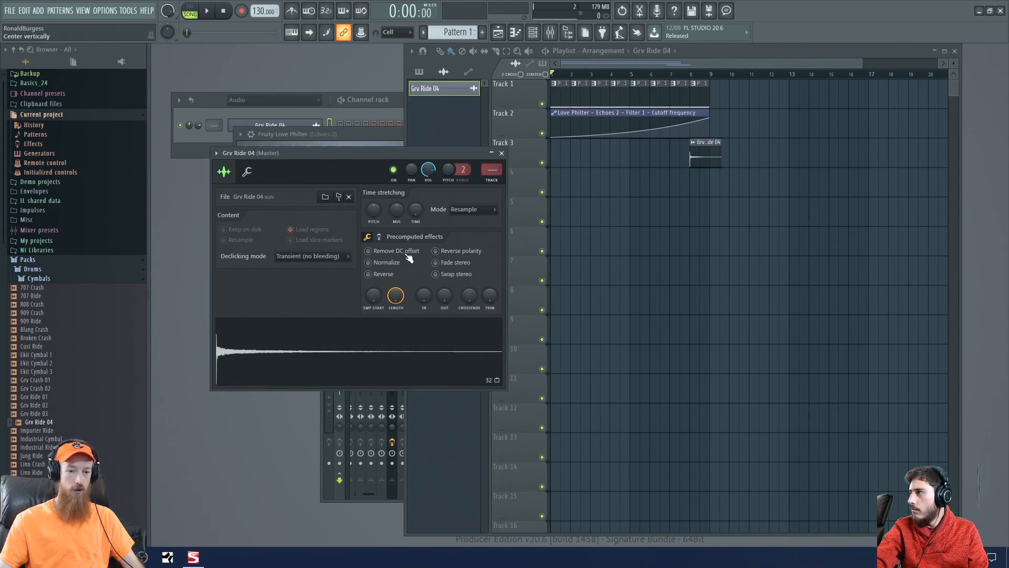
left_click(369, 274)
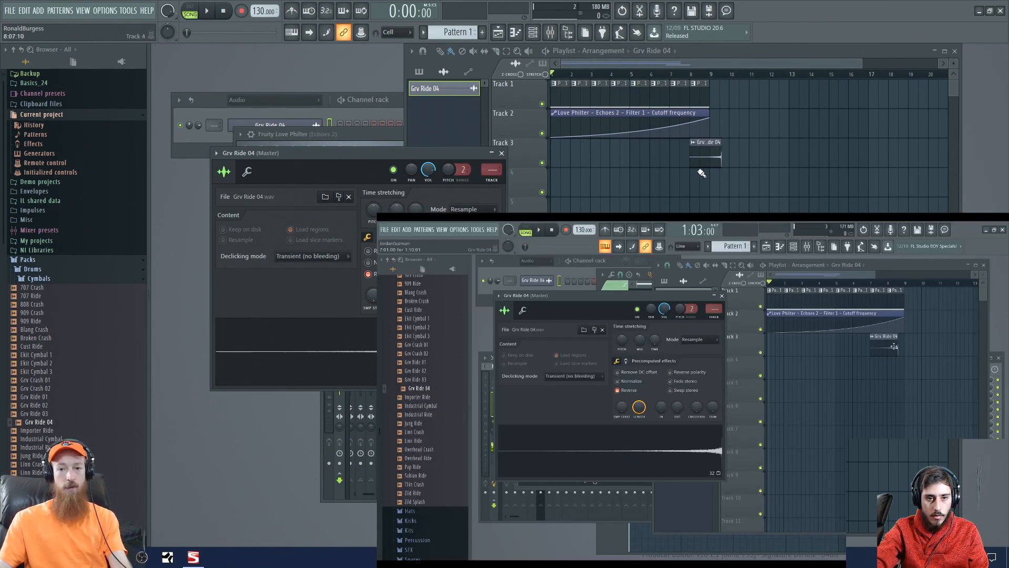
scroll(690, 169, "up", 2)
scroll(693, 173, "up", 4)
left_click_drag(793, 208, 696, 235)
scroll(675, 207, "up", 1)
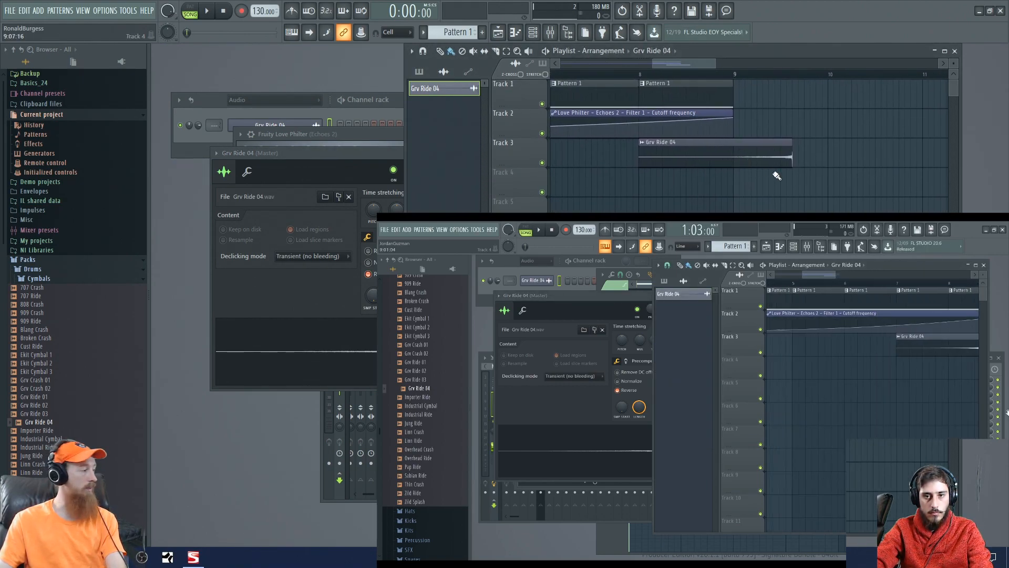
left_click_drag(776, 151, 716, 153)
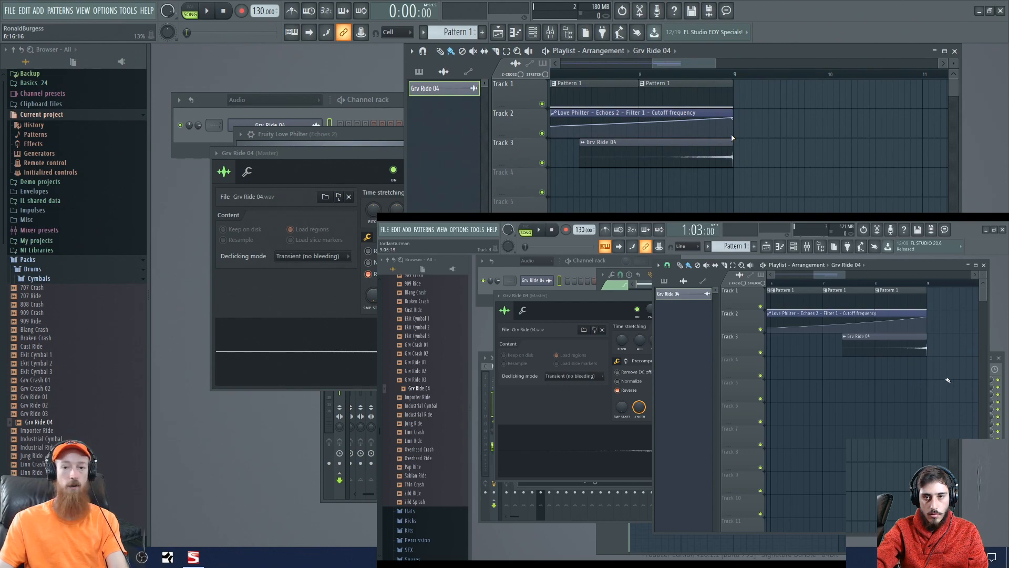
- Play from around bar 7 to hear the reversed ride with the arp, closing the Grv Ride 04 channel settings
left_click(566, 73)
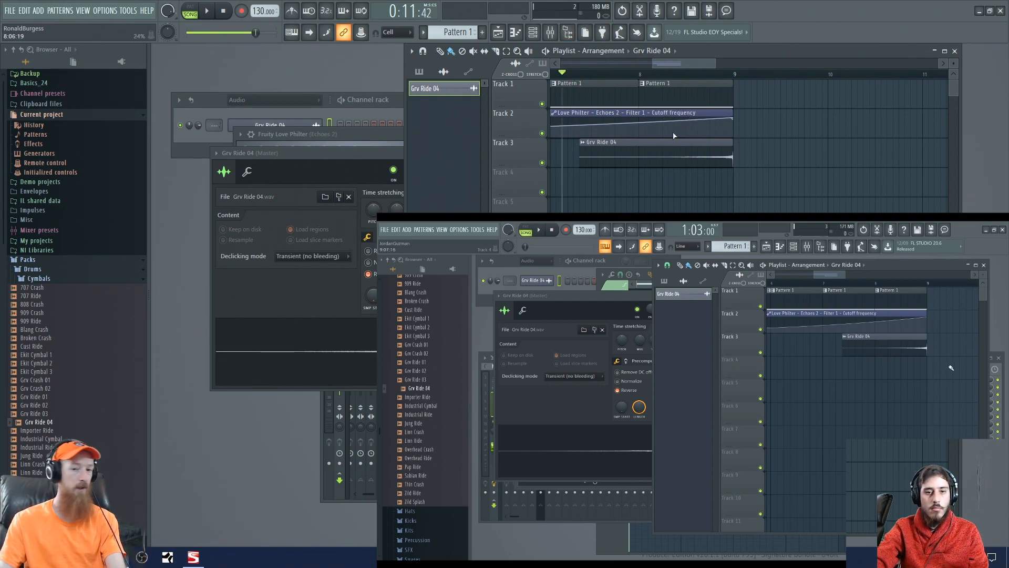
key("space")
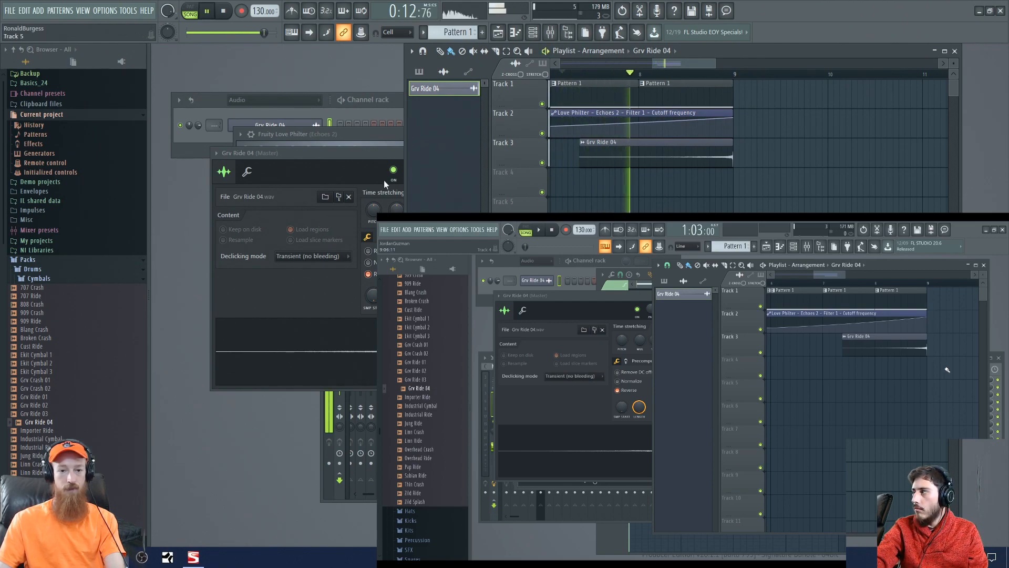
left_click(384, 180)
left_click(502, 154)
key("space")
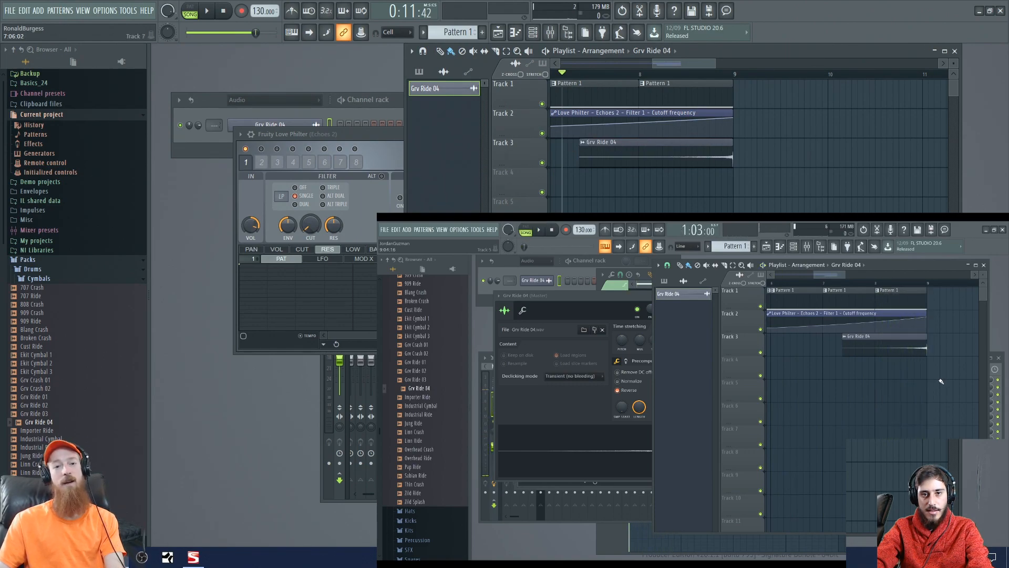
- Bring the channel rack forward and audition samples in the Kicks folder of the Drums pack, ending on Minimal Kick 01
left_click(214, 105)
left_click_drag(214, 106, 211, 72)
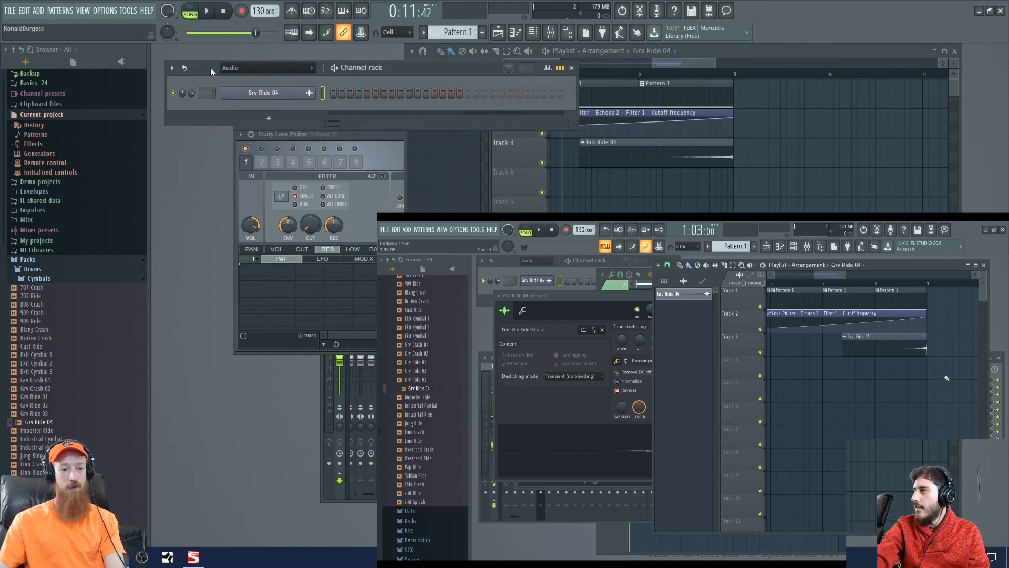
left_click_drag(20, 321, 56, 361)
left_click(39, 377)
scroll(65, 323, "down", 4)
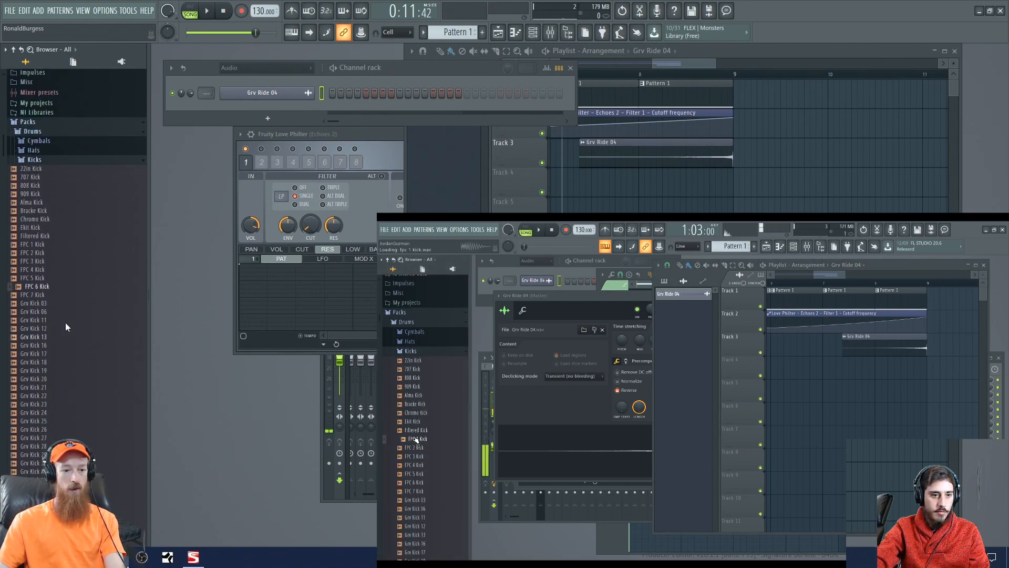
left_click_drag(48, 353, 45, 408)
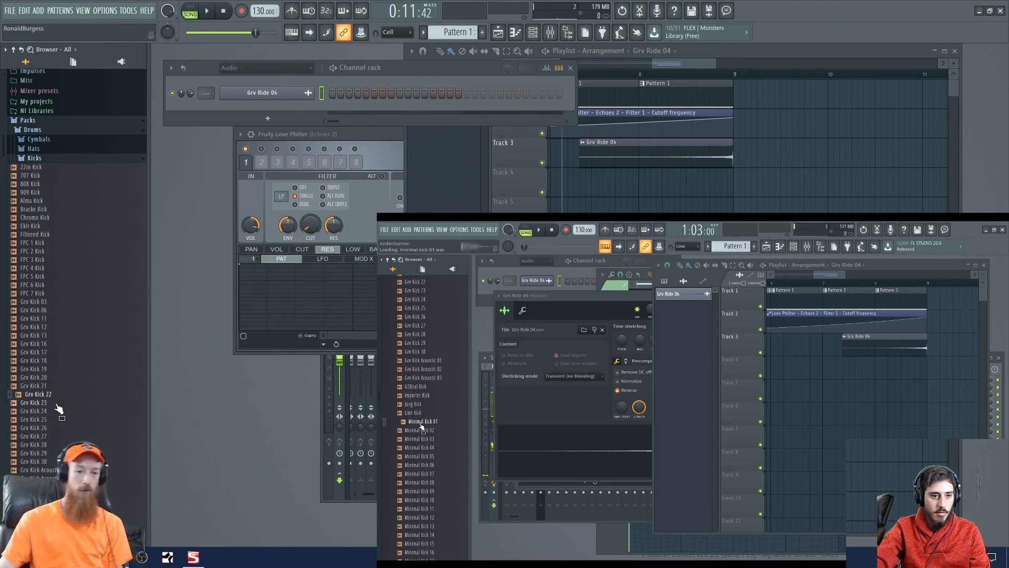
scroll(59, 410, "down", 4)
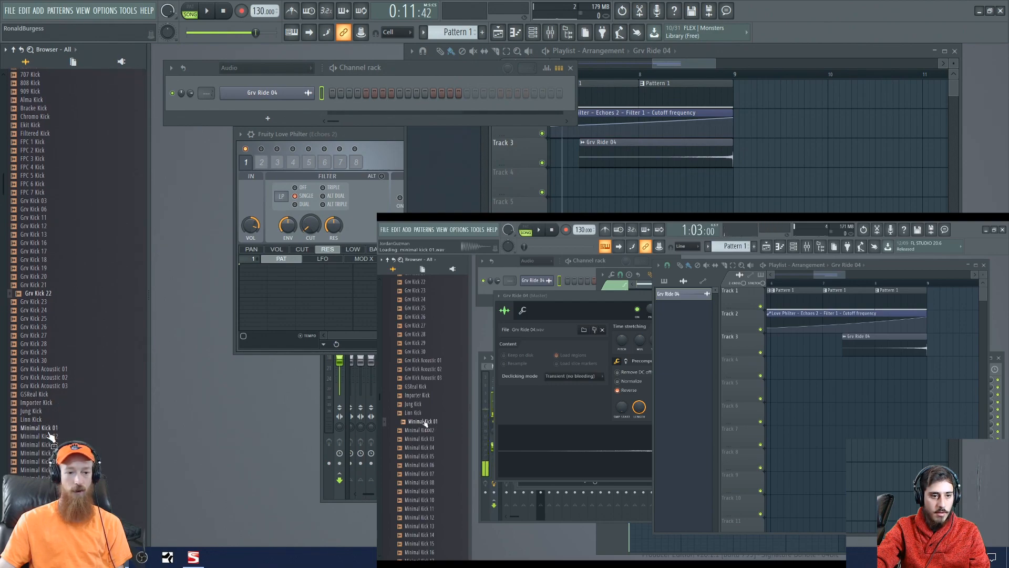
left_click(47, 429)
- Show all channel groups in the channel rack and load Minimal Kick 01 onto the Kick channel
left_click(265, 68)
left_click(269, 79)
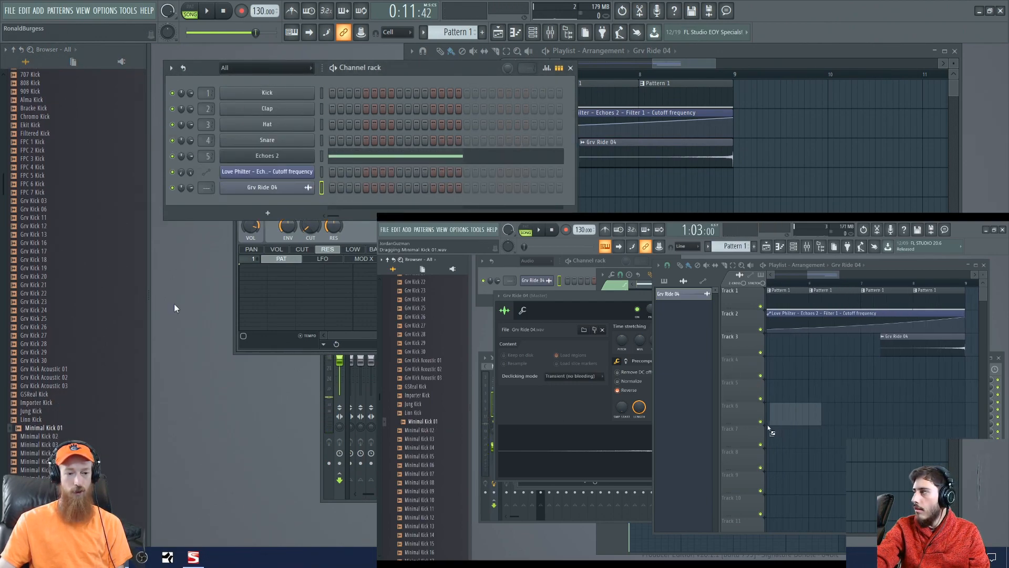
left_click_drag(42, 427, 66, 431)
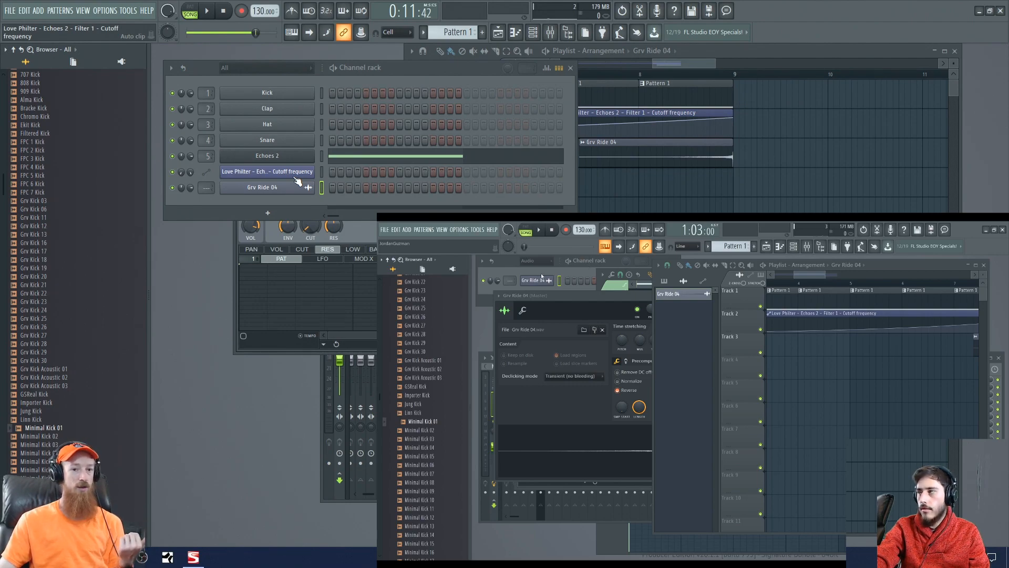
left_click(266, 68)
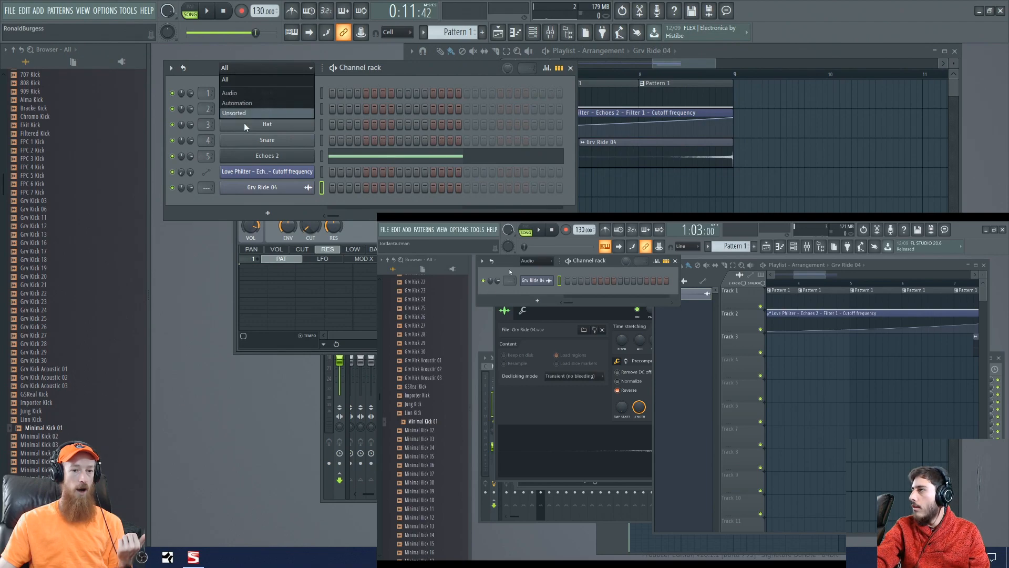
left_click(256, 68)
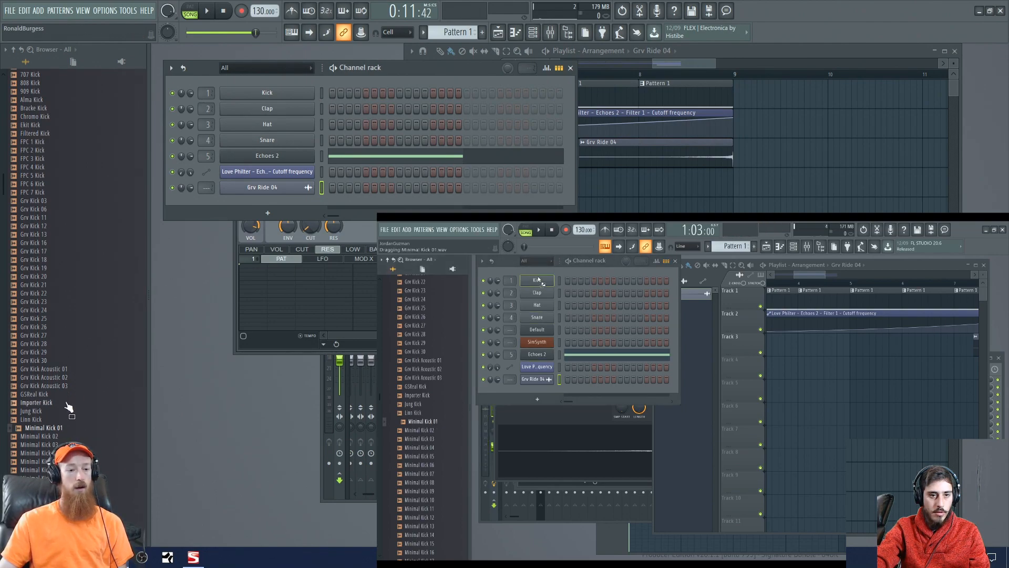
left_click_drag(44, 428, 267, 97)
- View the sampler settings of the Minimal Kick 01 channel and close them
left_click(255, 97)
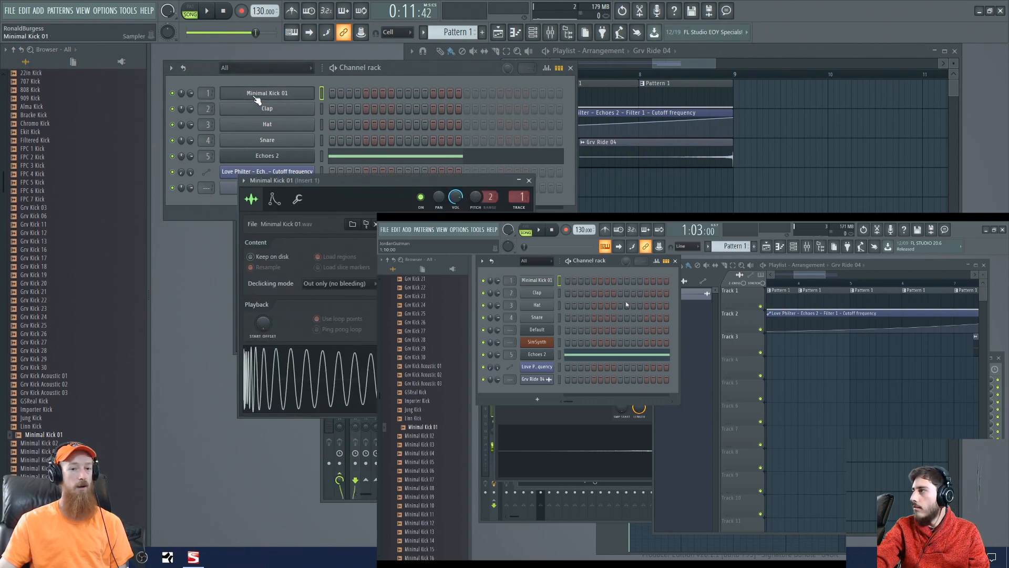
left_click_drag(342, 179, 427, 104)
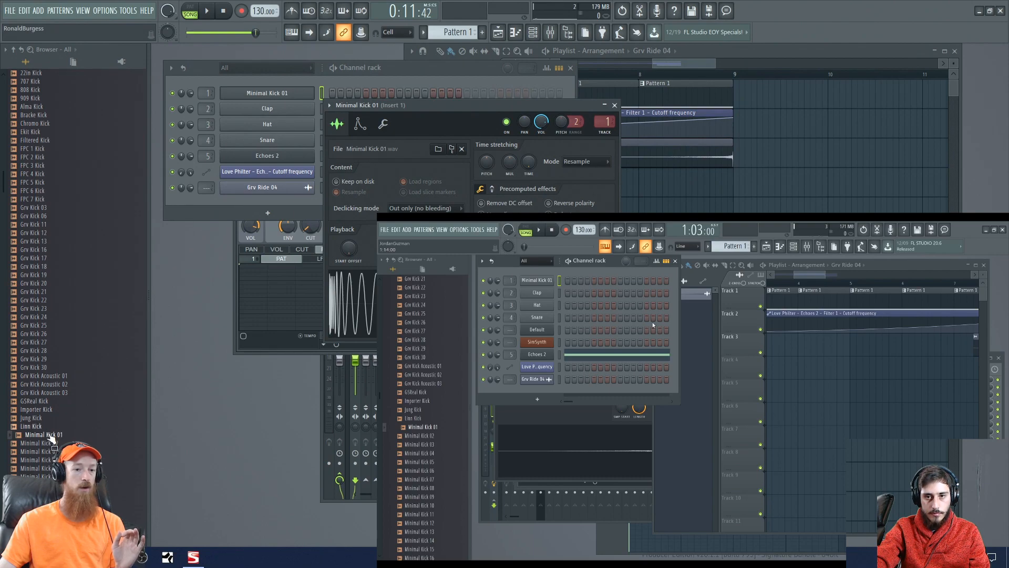
mouse_move(52, 436)
left_mouse_down()
mouse_move(257, 84)
mouse_move(268, 105)
mouse_move(67, 434)
left_mouse_up()
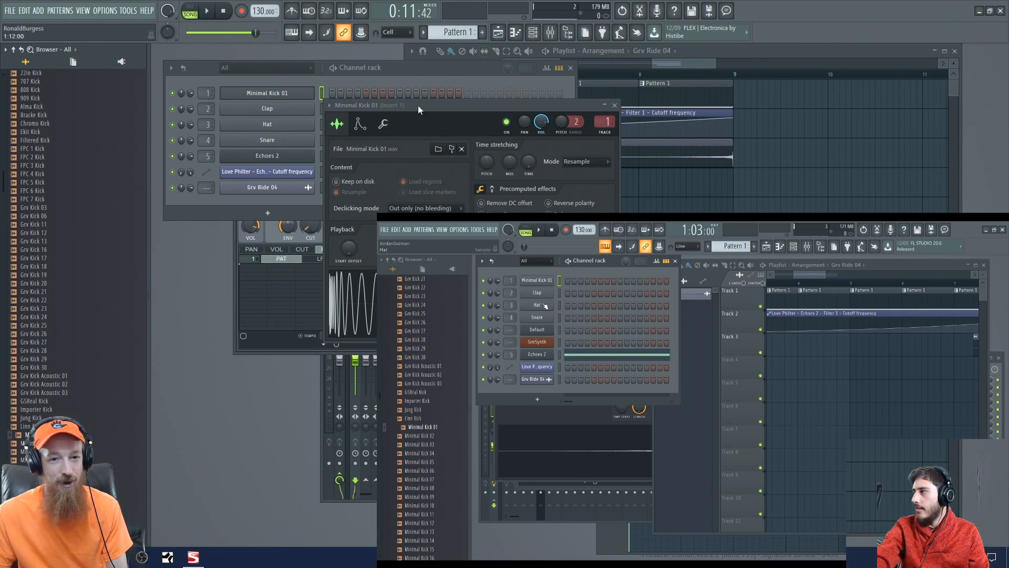
left_click_drag(426, 112, 378, 98)
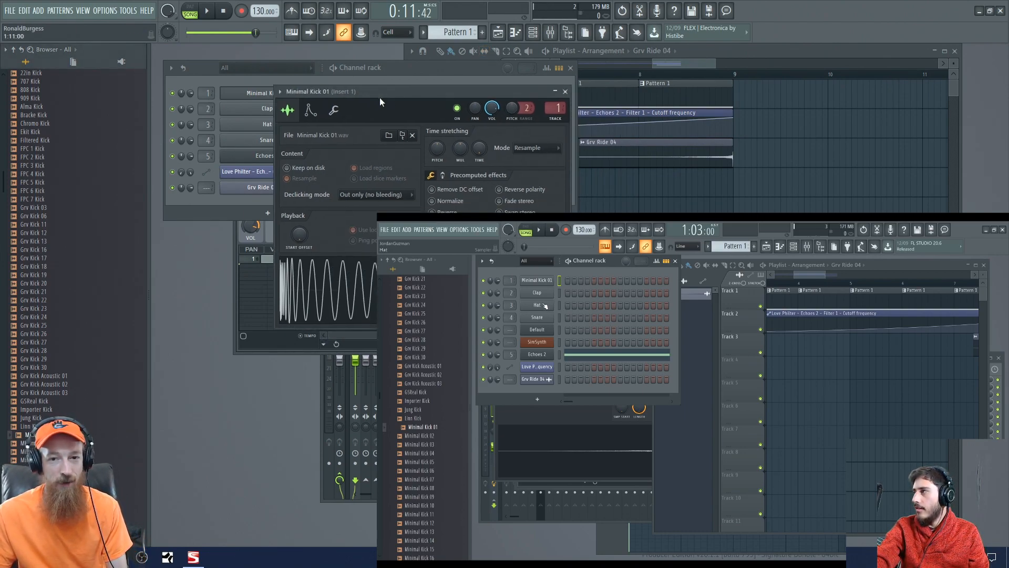
left_click(565, 92)
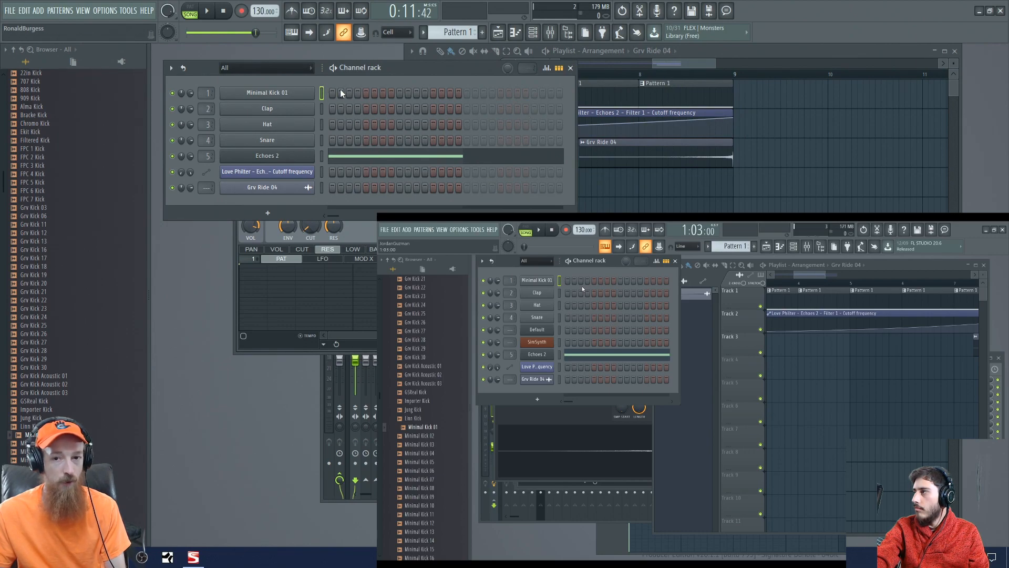
- Create a new pattern named Kick and program Minimal Kick 01 on steps 1, 5, 9 and 13
left_click(645, 107)
scroll(644, 107, "down", 5)
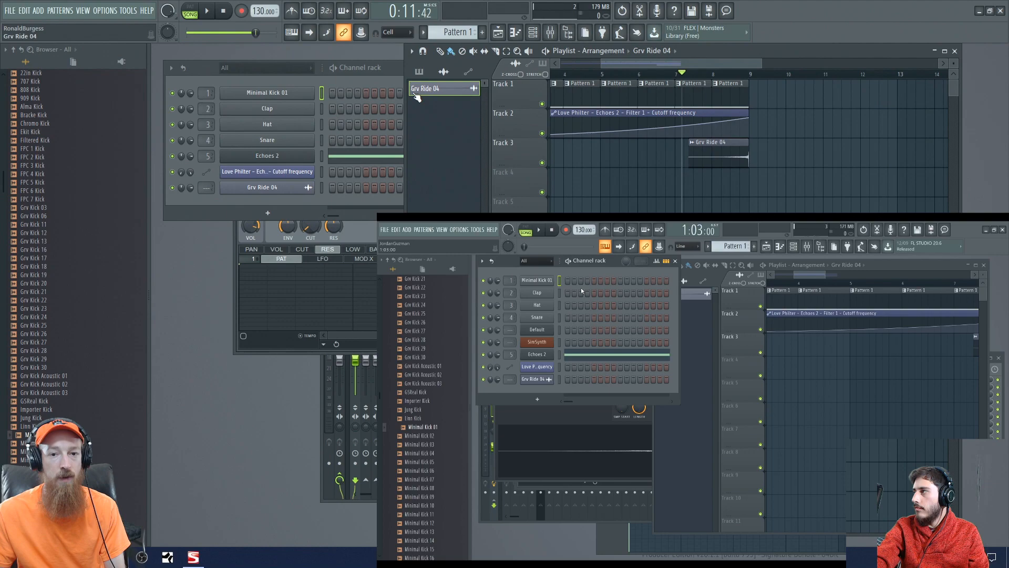
left_click(482, 33)
type("Kick")
key("Return")
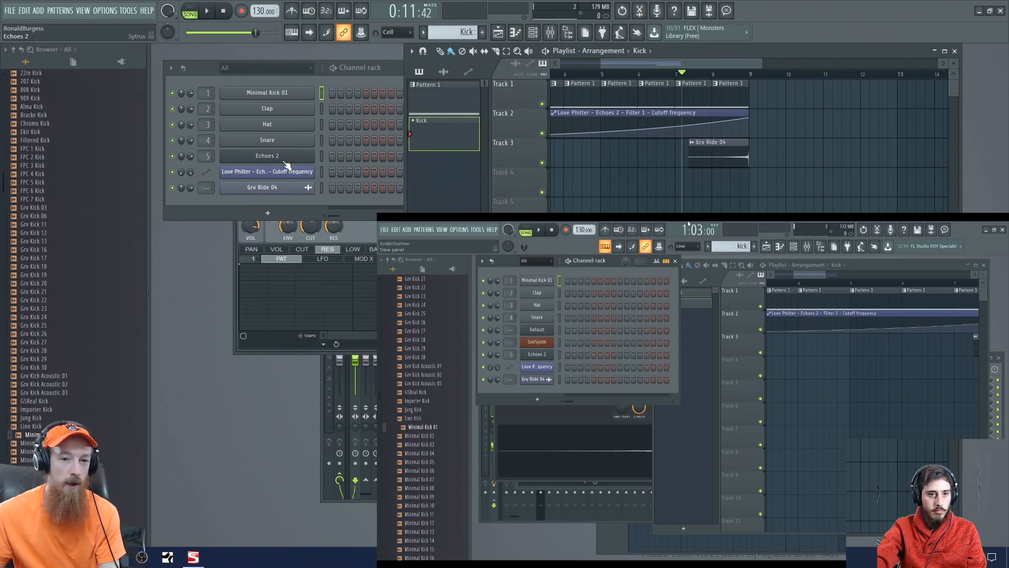
left_click(331, 95)
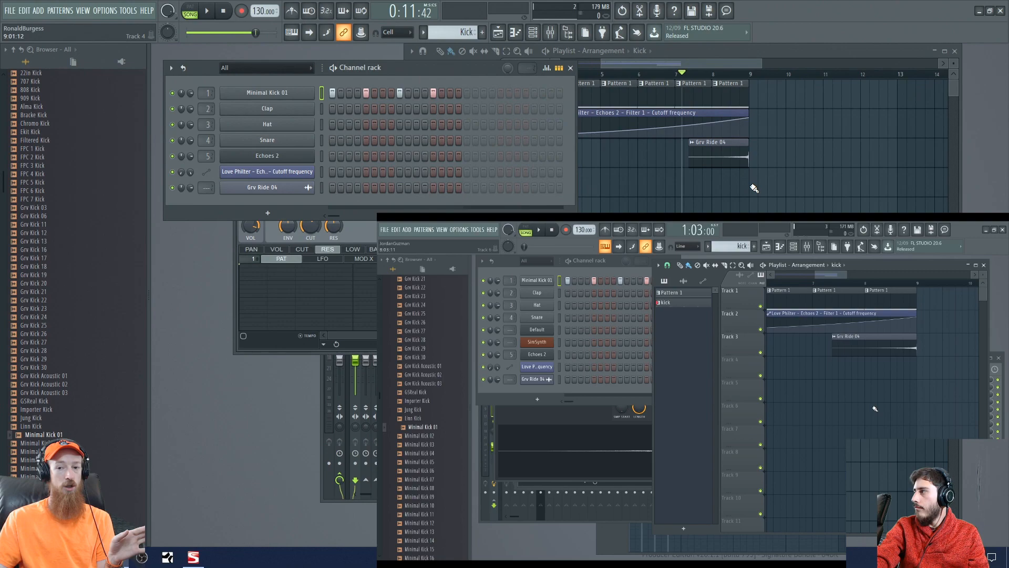
- Fill Track 4 with back-to-back Kick pattern clips from bar 9 through bar 16
left_click_drag(754, 188, 847, 189)
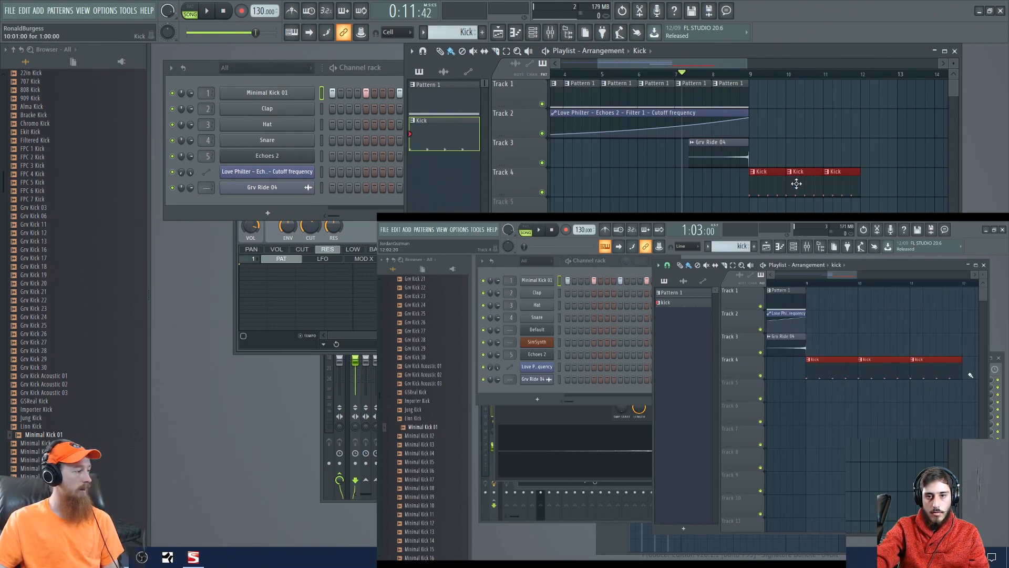
scroll(794, 189, "right", 4)
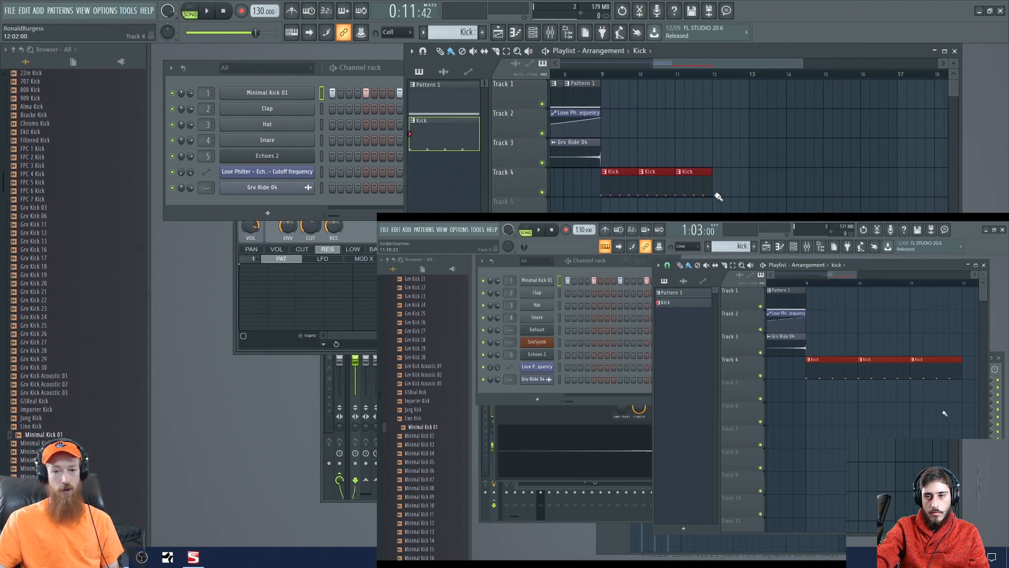
key("ctrl+b")
left_click_drag(816, 185, 894, 185)
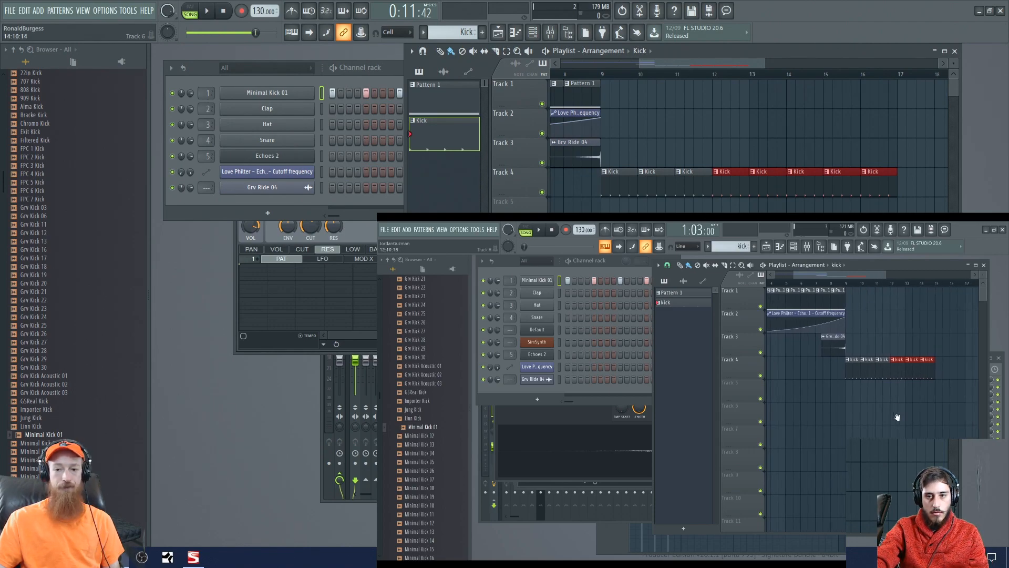
scroll(621, 100, "right", 2)
scroll(773, 142, "down", 3)
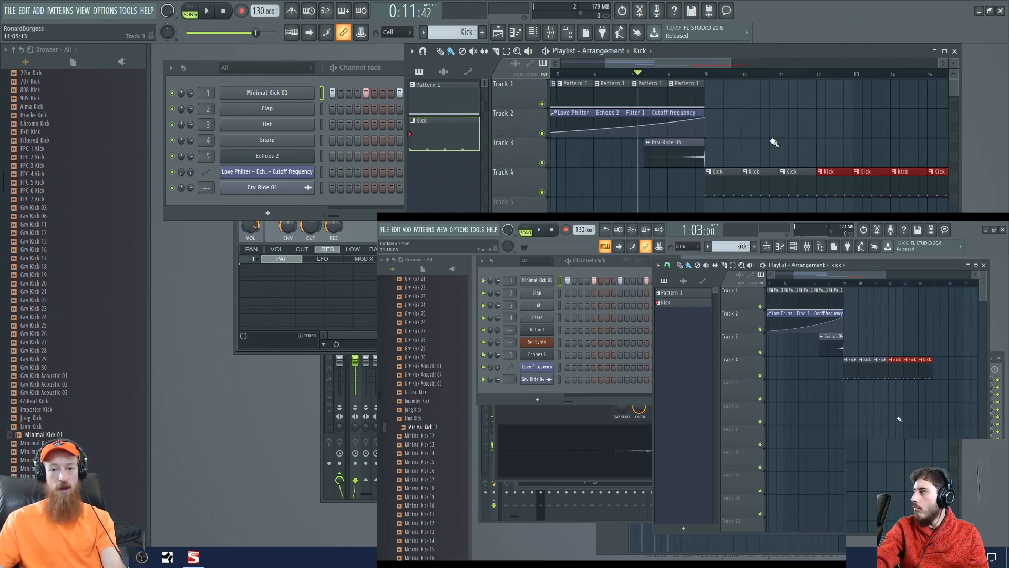
- Paint Pattern 1 clips on Track 1 from bar 9 through bar 16 and remove all of them except the one at bar 9
scroll(710, 150, "right", 3)
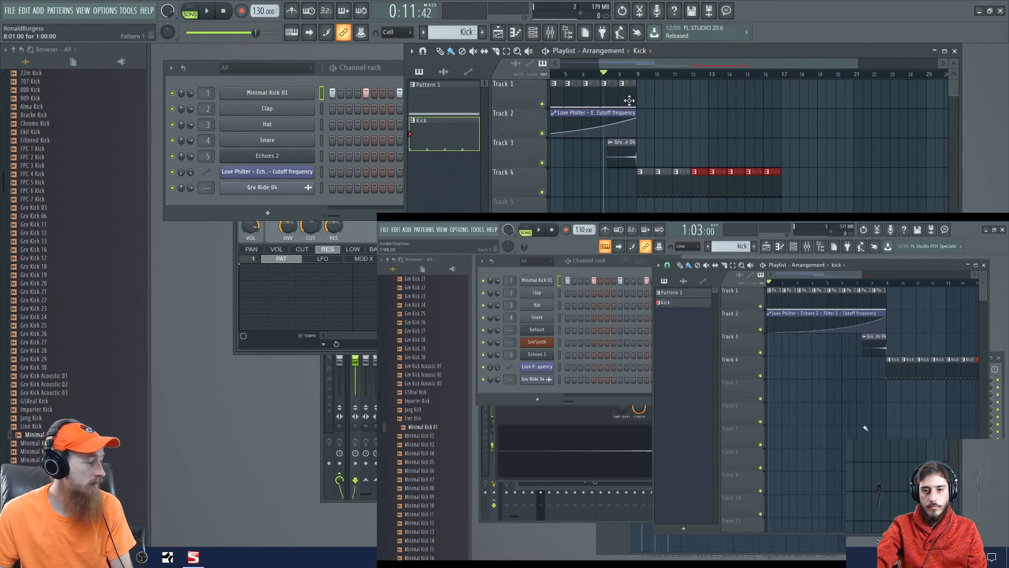
left_click(631, 93)
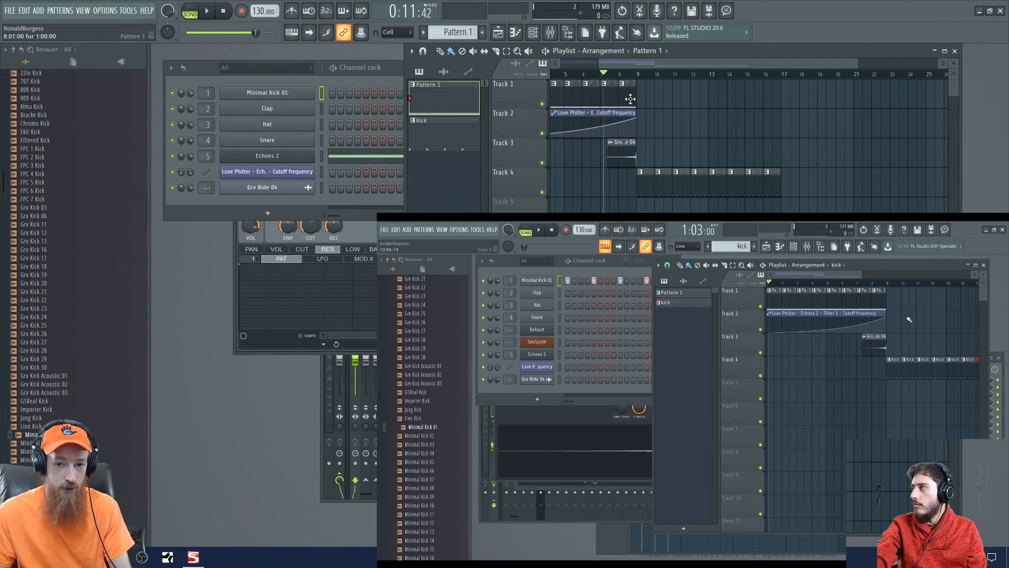
left_click(645, 99)
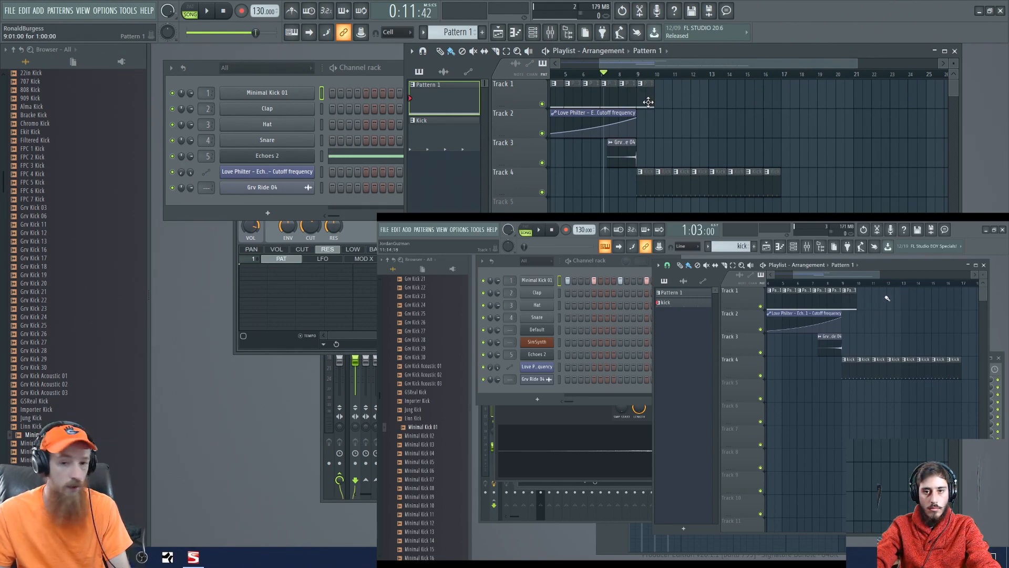
left_click_drag(647, 99, 767, 99)
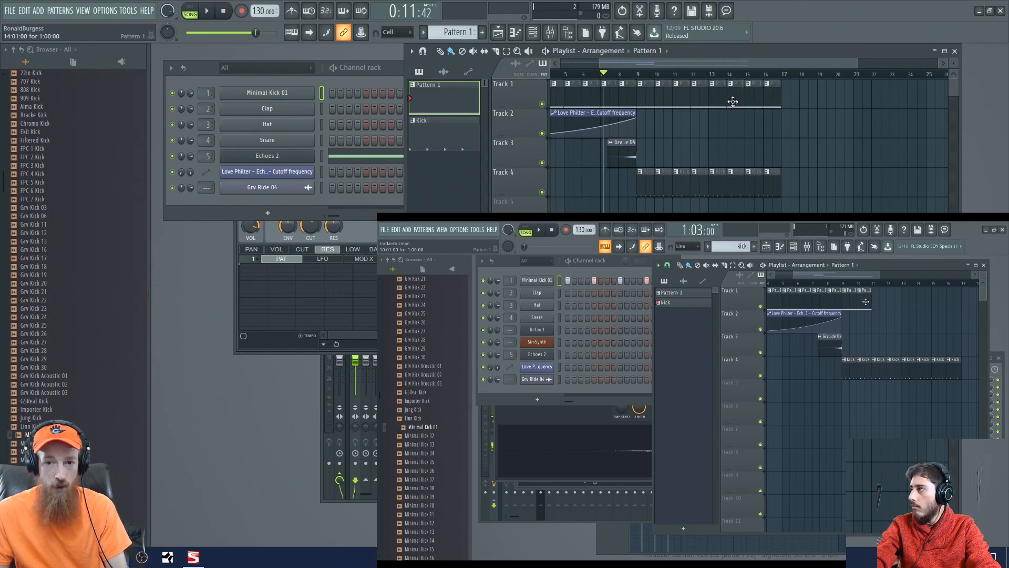
mouse_move(783, 105)
left_mouse_down()
mouse_move(665, 117)
mouse_move(672, 106)
left_mouse_up()
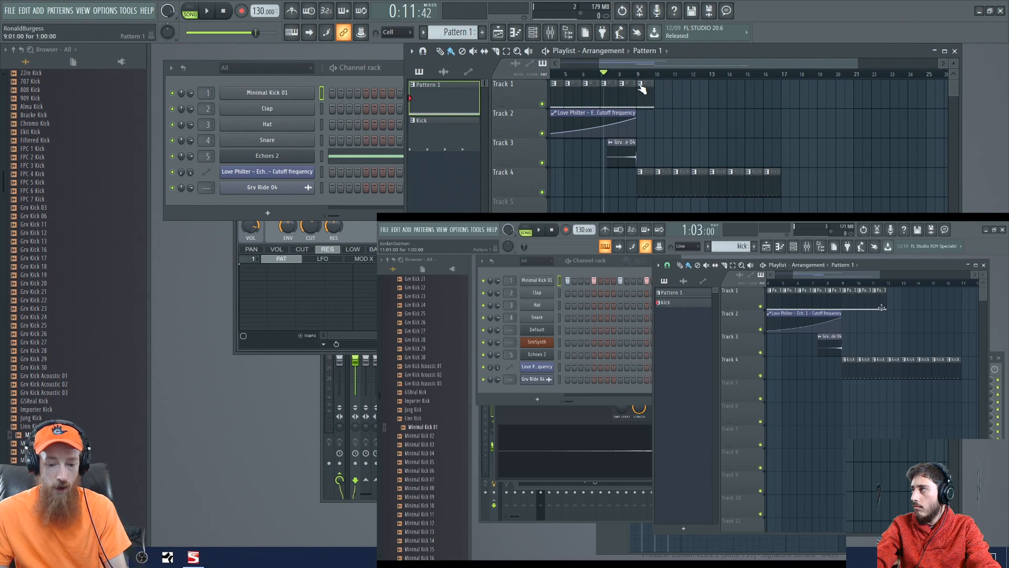
- Make the Pattern 1 clip at bar 9 on Track 1 unique
right_click(641, 85)
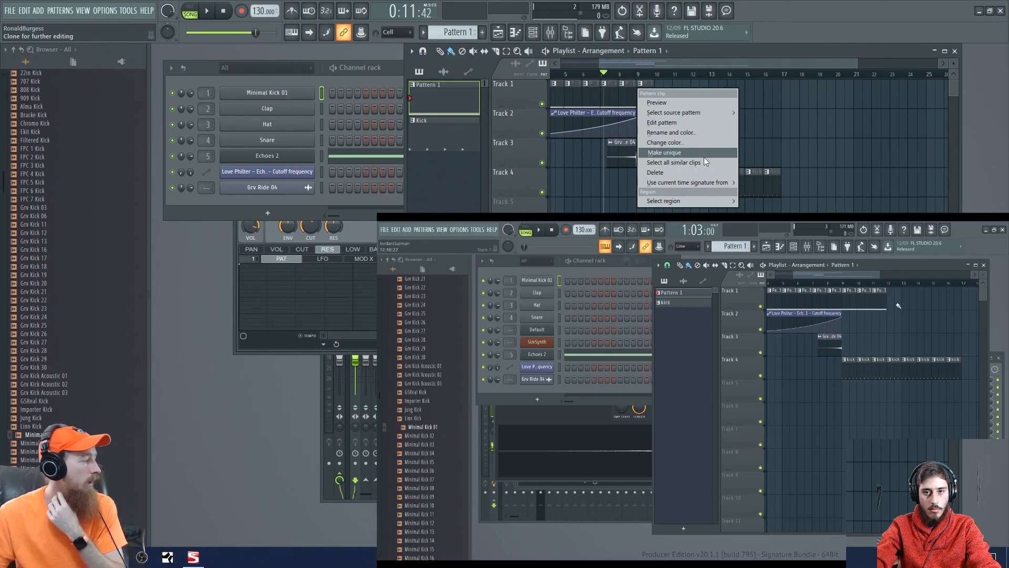
left_click(772, 68)
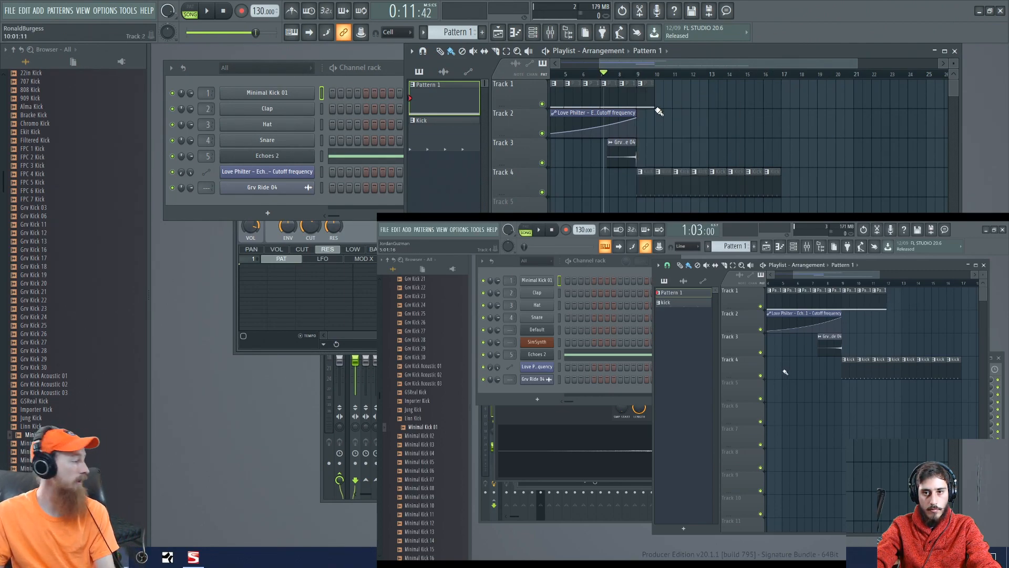
right_click(639, 88)
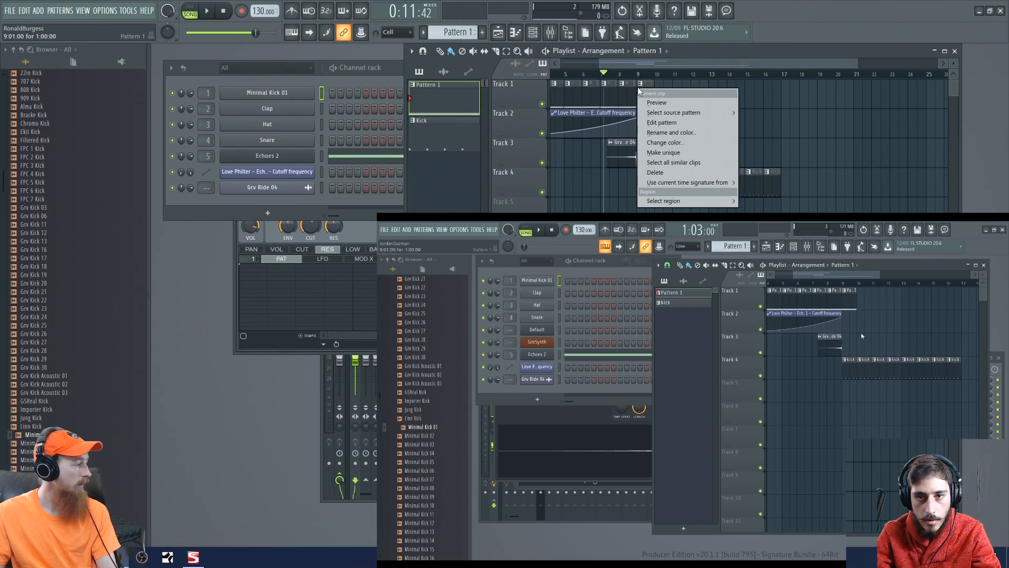
left_click(682, 151)
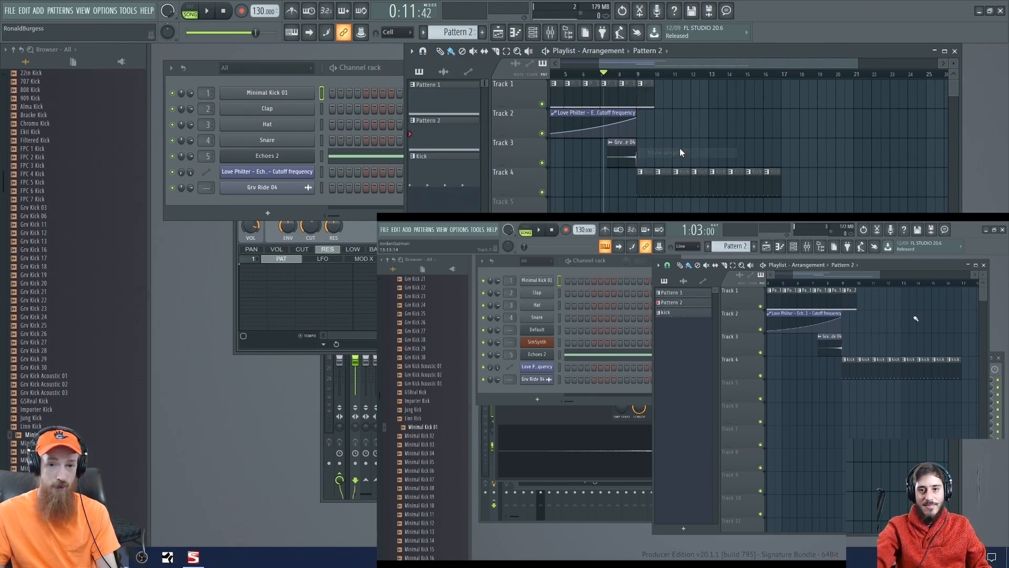
- Lower the Echoes 2 note in Pattern 2 by an octave to C3 and close the piano roll
double_click(646, 95)
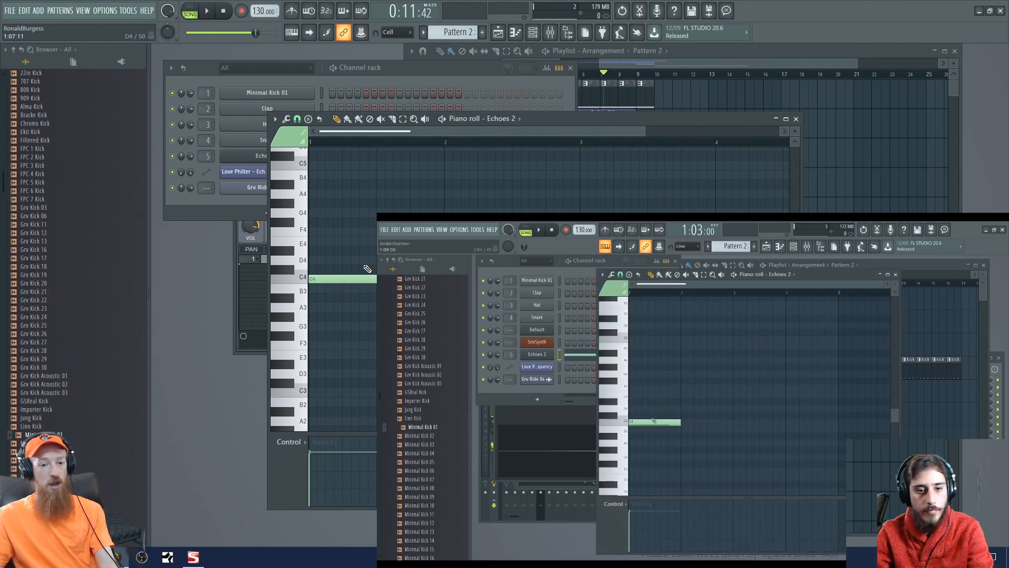
left_click_drag(351, 279, 338, 391)
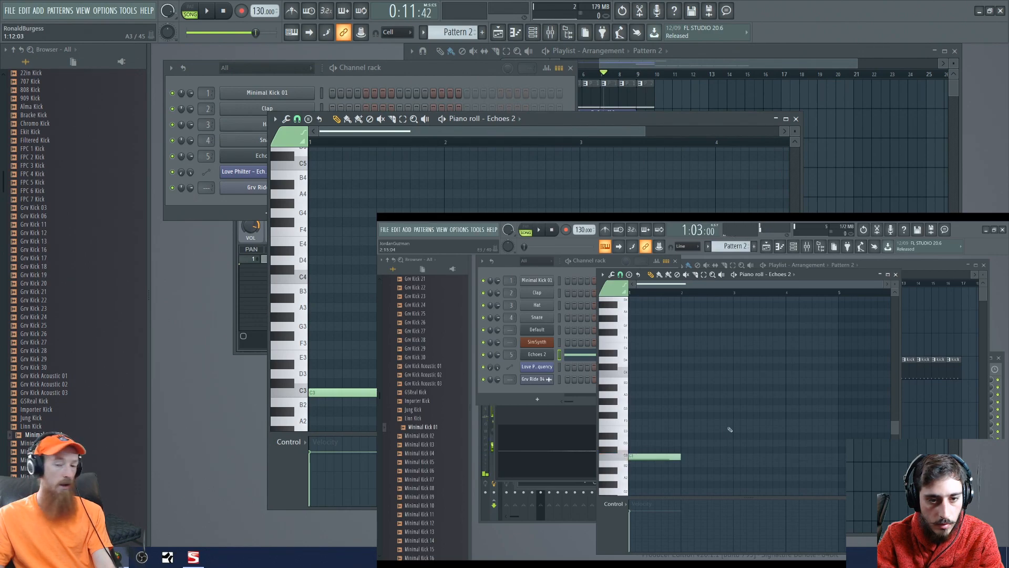
left_click(796, 118)
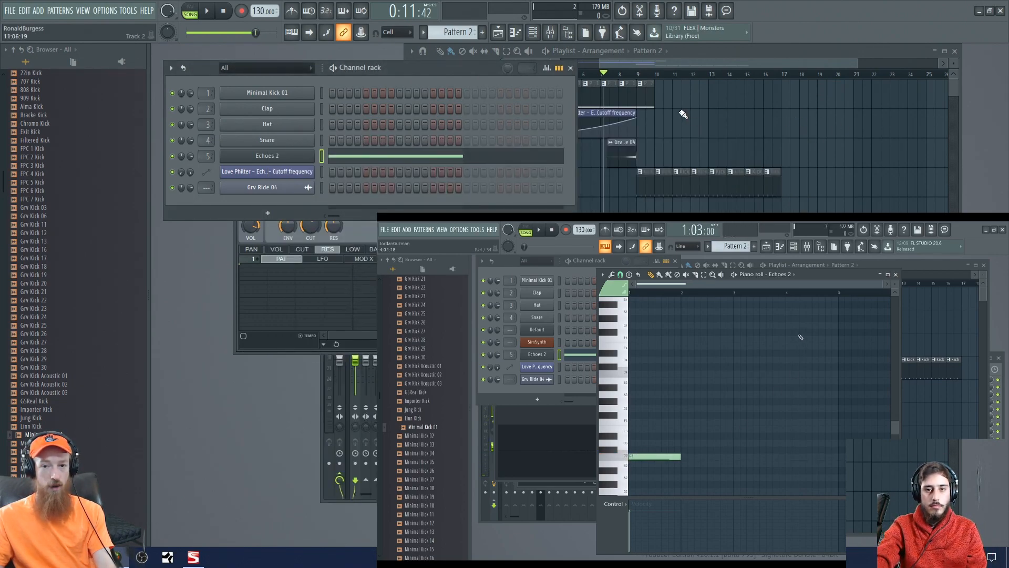
- Select the Pattern 2 clip at bar 9 on Track 1 and duplicate it repeatedly to fill the track through bar 16
left_click(661, 108)
left_click(660, 109)
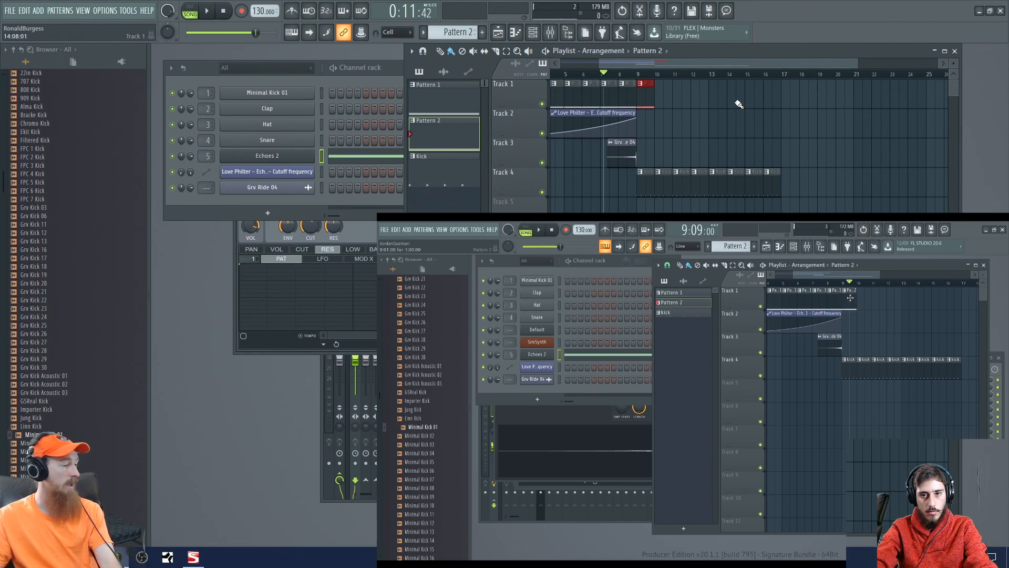
left_click_drag(672, 97, 648, 116)
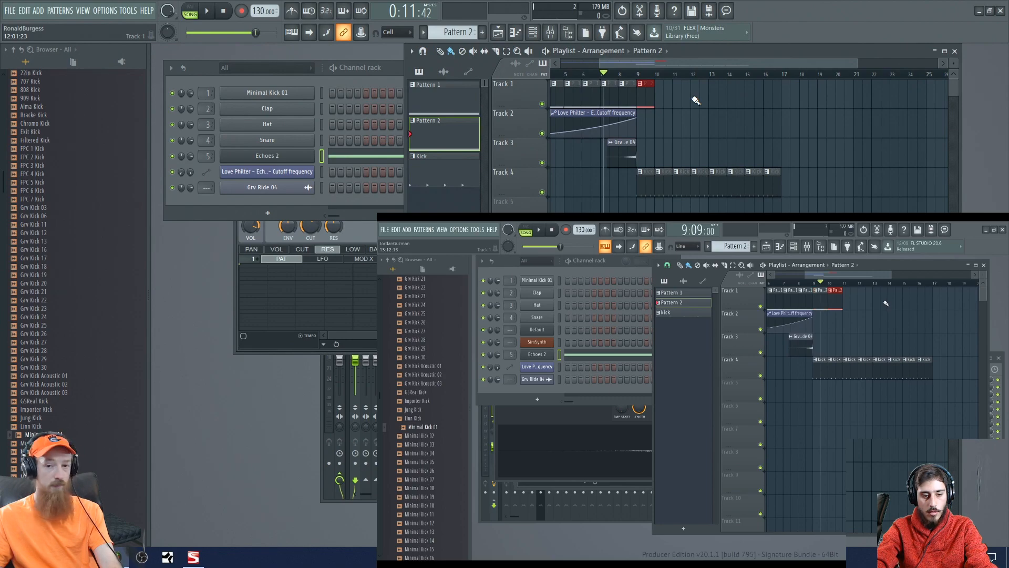
key("ctrl+b")
key("ctrl+b")
key("ctrl+b")
key("ctrl+b")
key("ctrl+b")
key("ctrl+b")
key("ctrl+b")
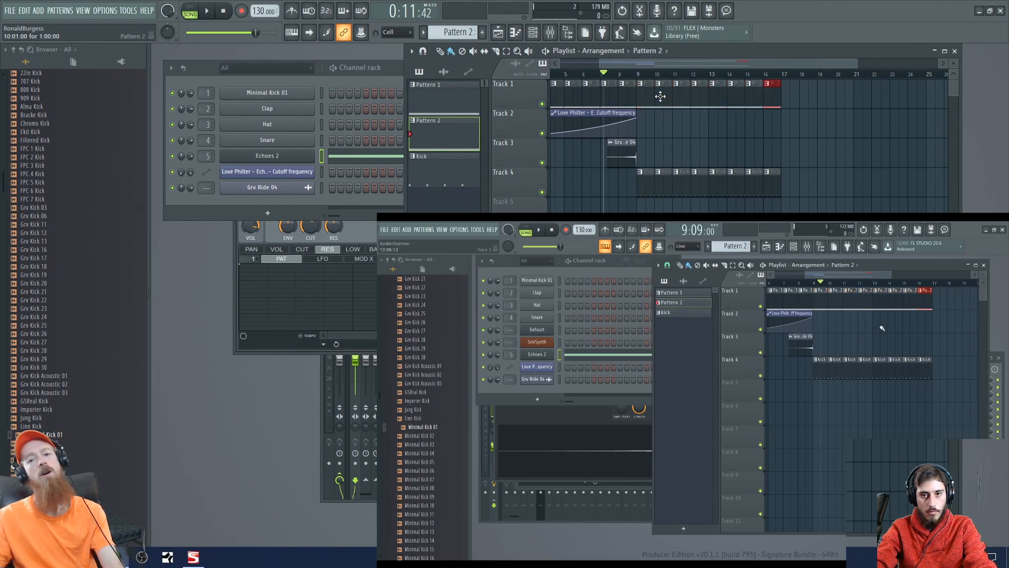
- Play the arrangement from bar 7 through the transition into the bar 9 section
key("space")
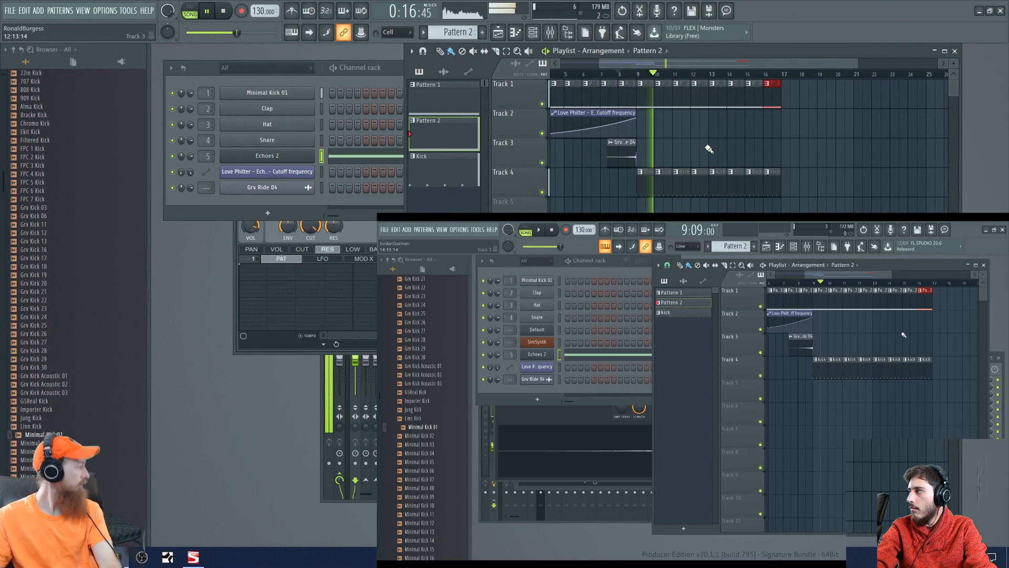
key("space")
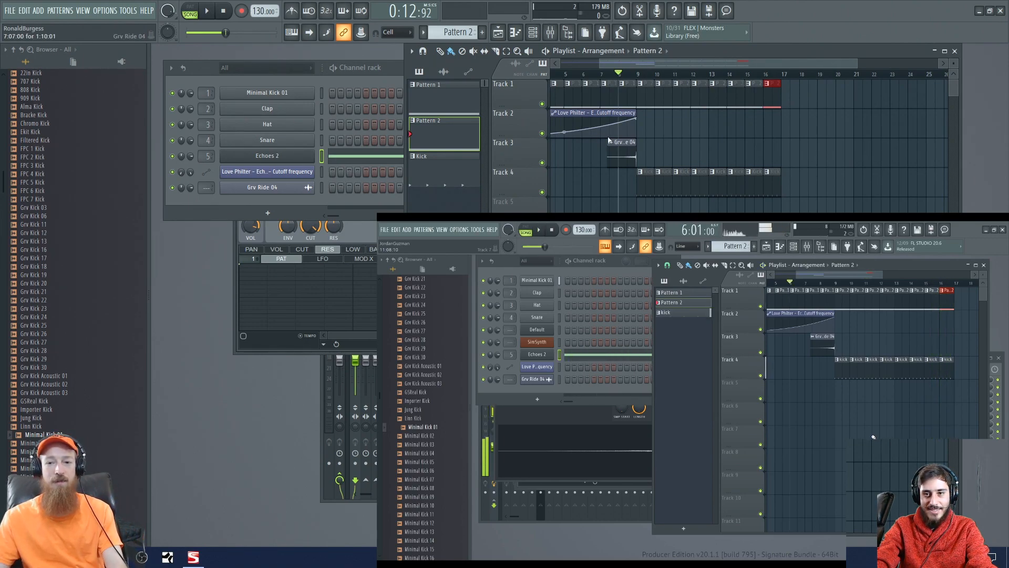
- Select the Track 1 and Track 4 clips from bar 9 through bar 16 and duplicate them to bars 17 through 24
left_click(715, 187)
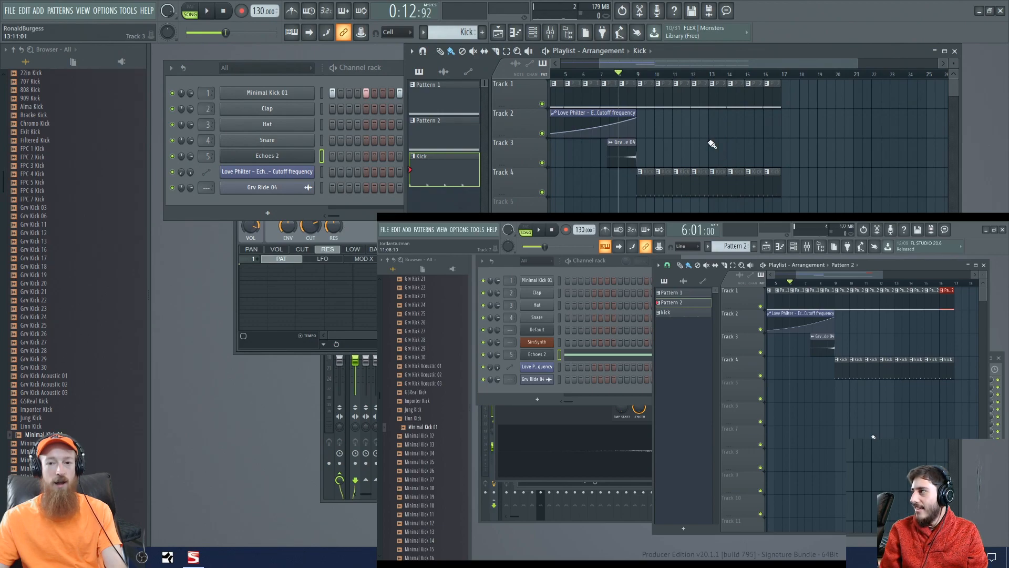
left_click_drag(640, 84, 668, 152)
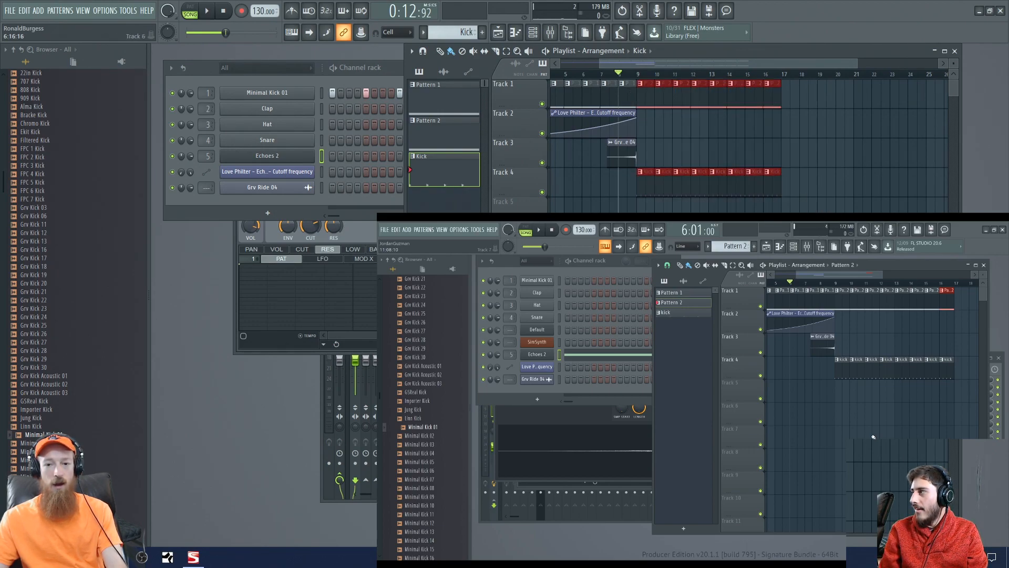
left_click_drag(643, 187, 789, 193)
scroll(749, 146, "right", 5)
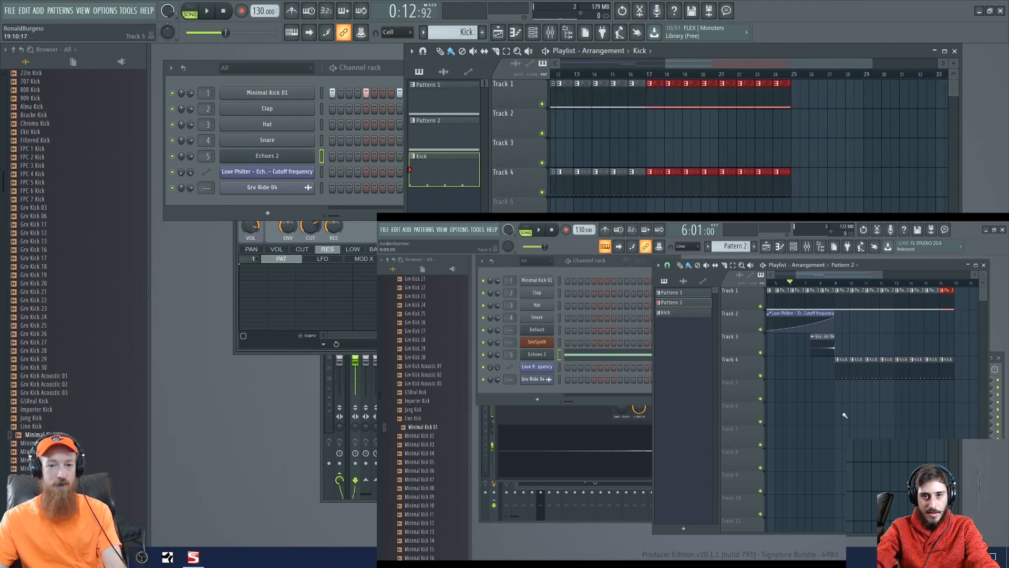
- In the second, smaller project, duplicate the Track 1 and Track 4 clips of bars 9 through 16 to bar 17, leaving no stray clip on Track 5
left_click(841, 394)
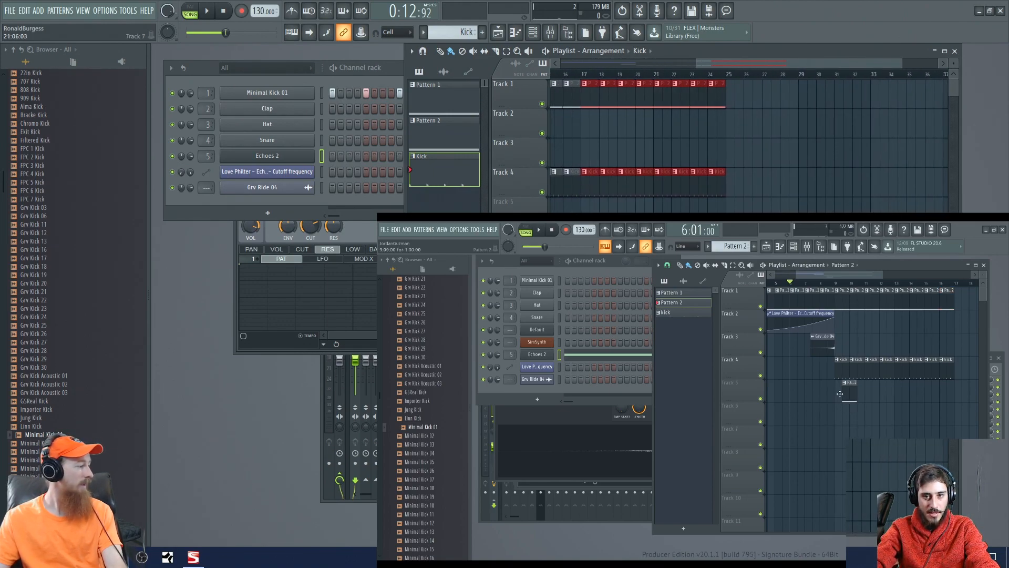
right_click(854, 393)
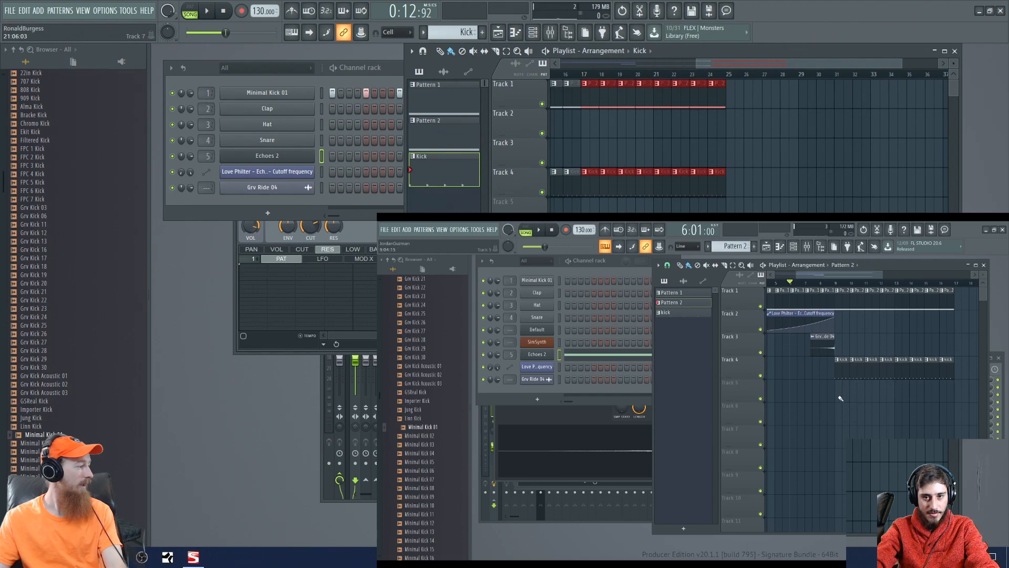
left_click_drag(839, 401, 963, 319)
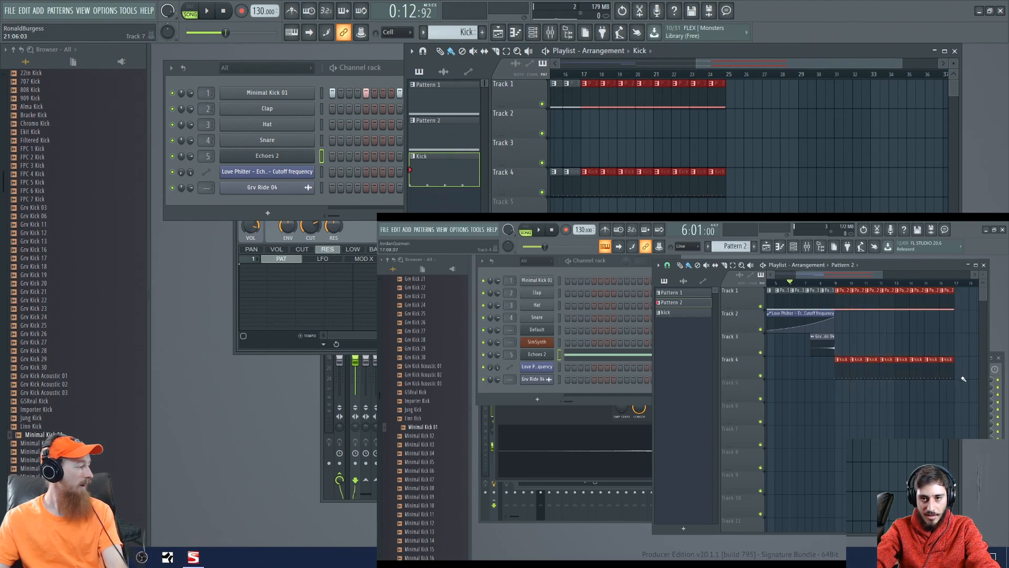
key("ctrl+b")
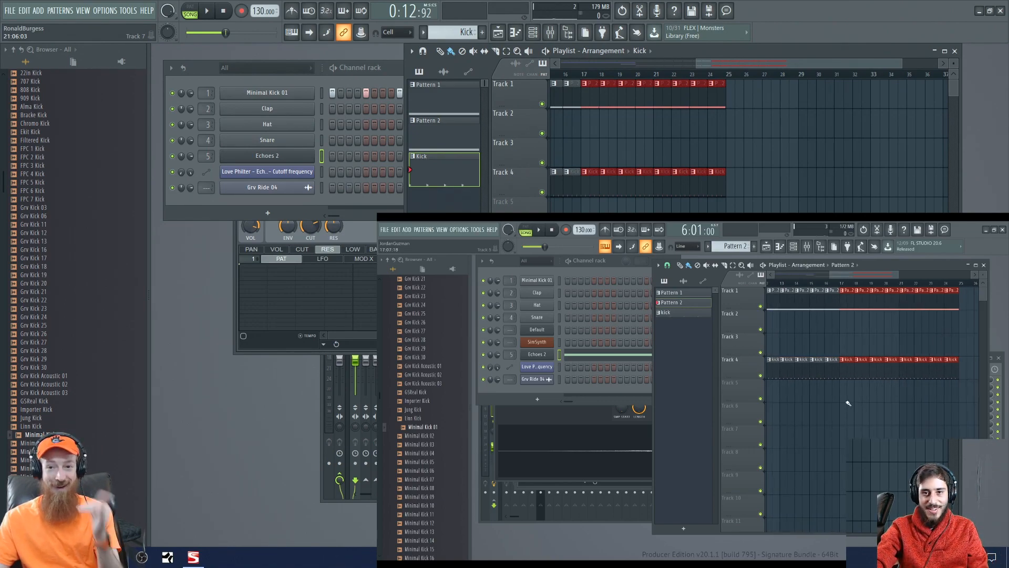
- Find the Ekit 6 Hat sample among the drum hats and load it into the Hat channel
left_click_drag(808, 65, 721, 82)
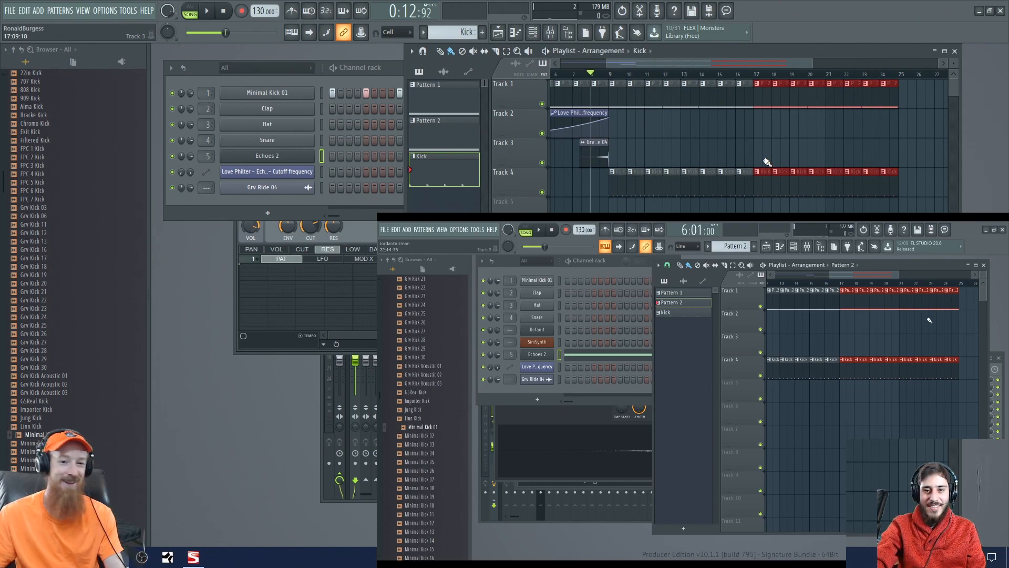
scroll(49, 203, "up", 4)
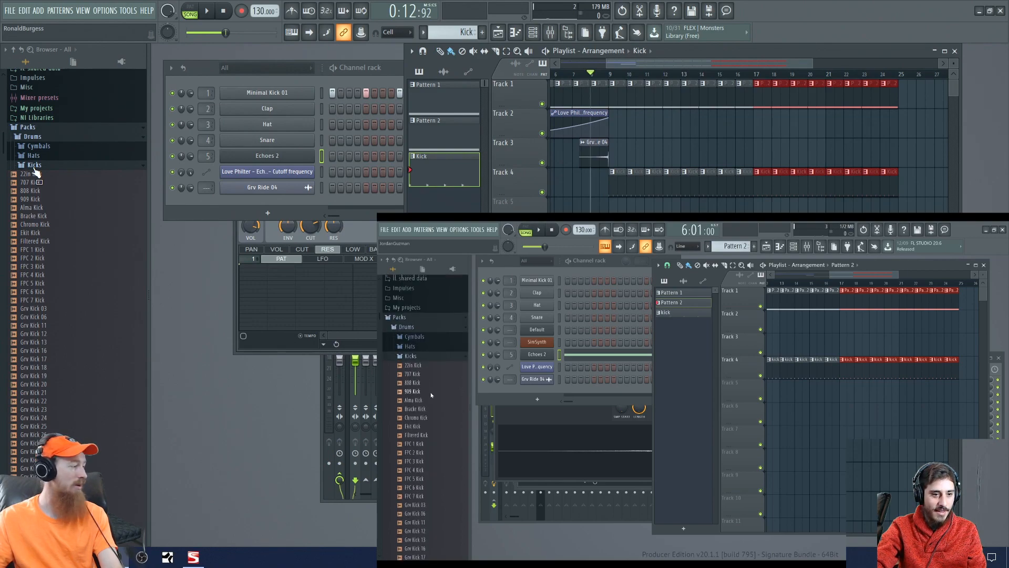
left_click(34, 166)
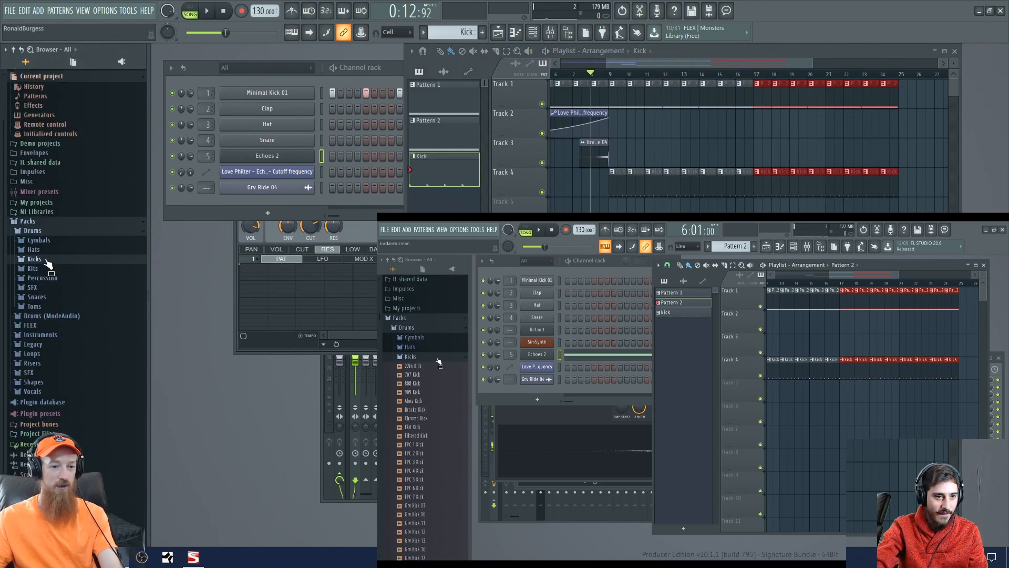
left_click(46, 251)
scroll(76, 225, "down", 4)
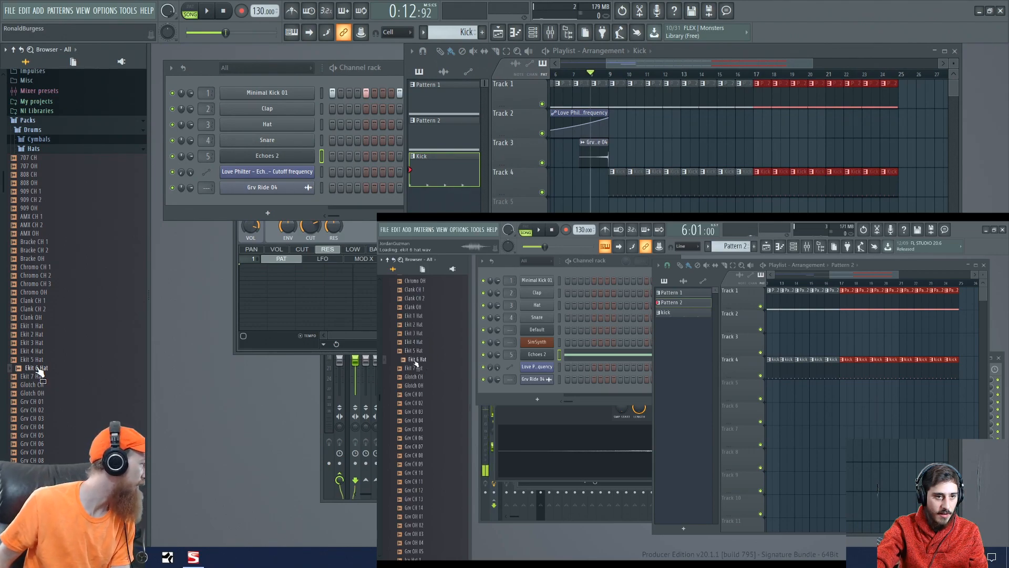
left_click_drag(40, 370, 283, 123)
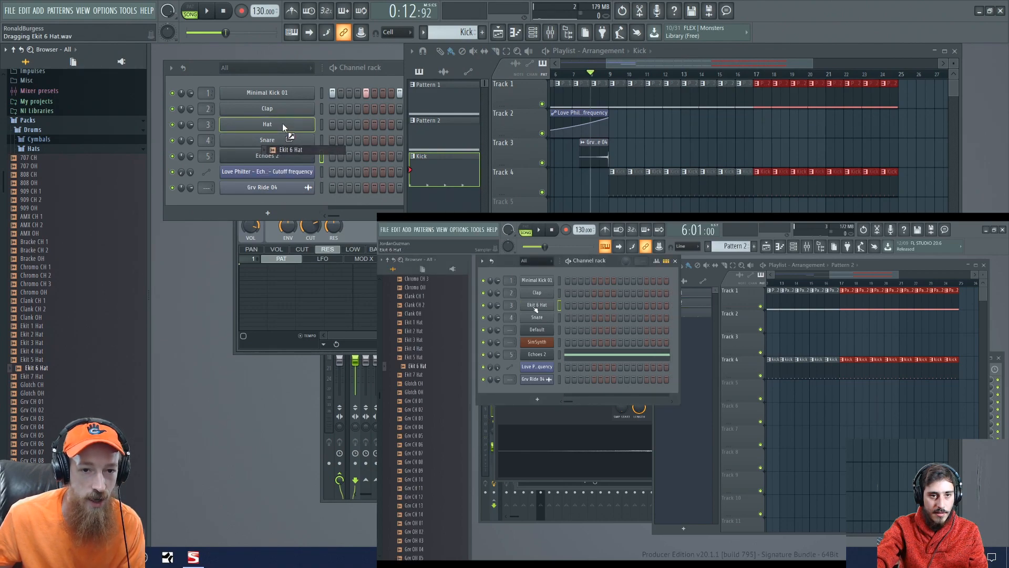
- Create a new pattern named Boots and Cats
left_click(483, 33)
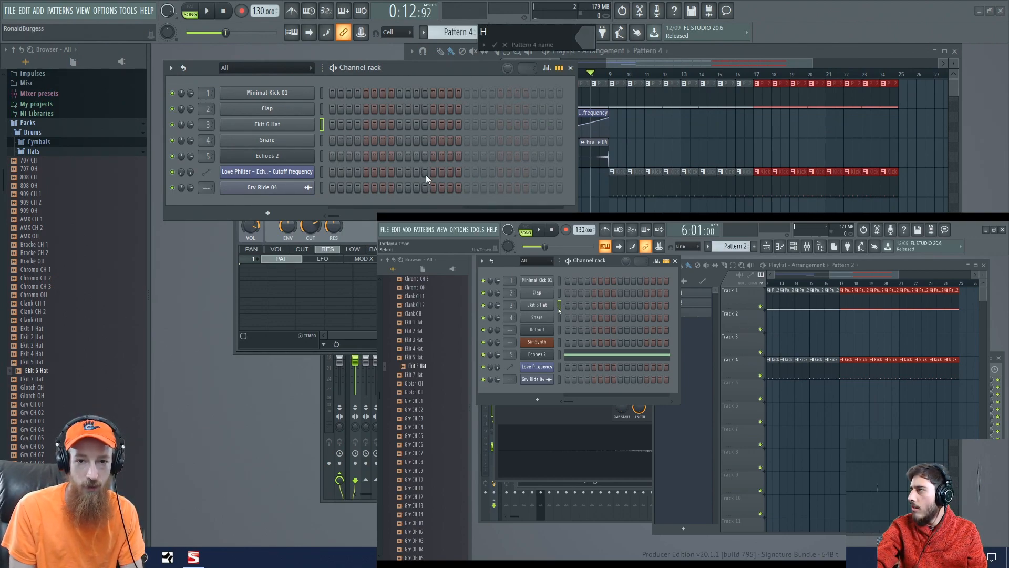
type("Bot")
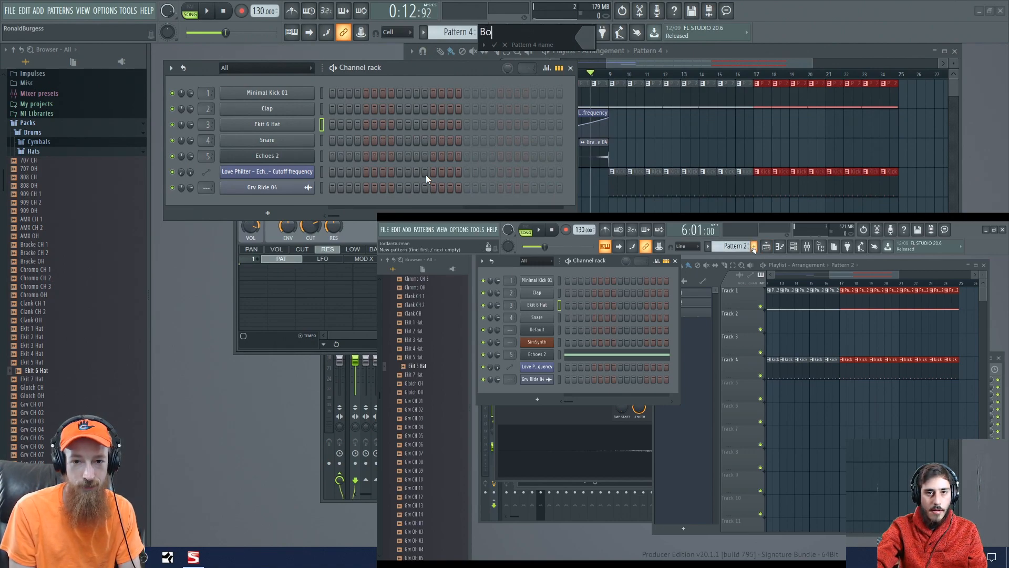
key("BackSpace")
type("ots and Ca")
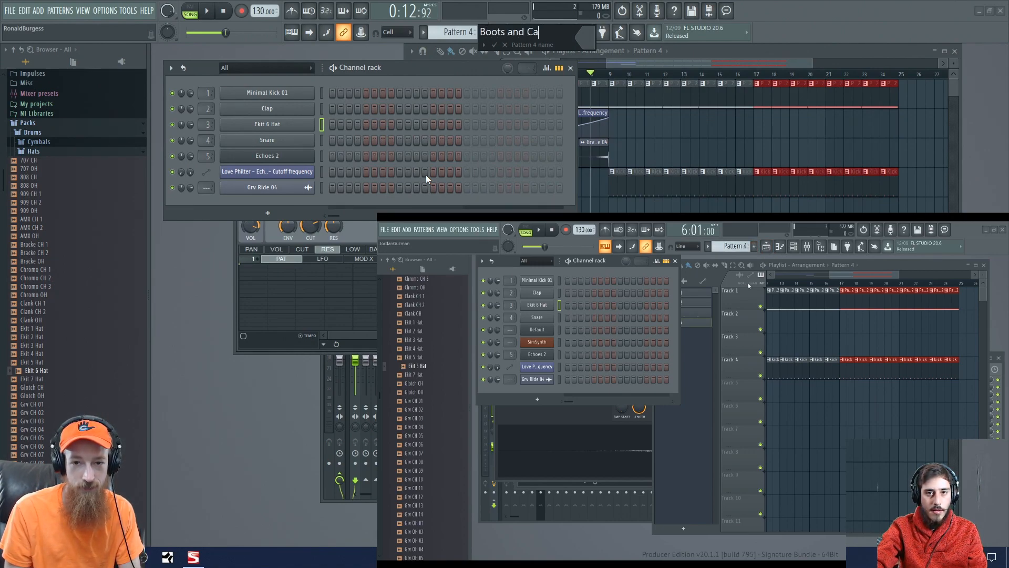
type("ts")
key("Return")
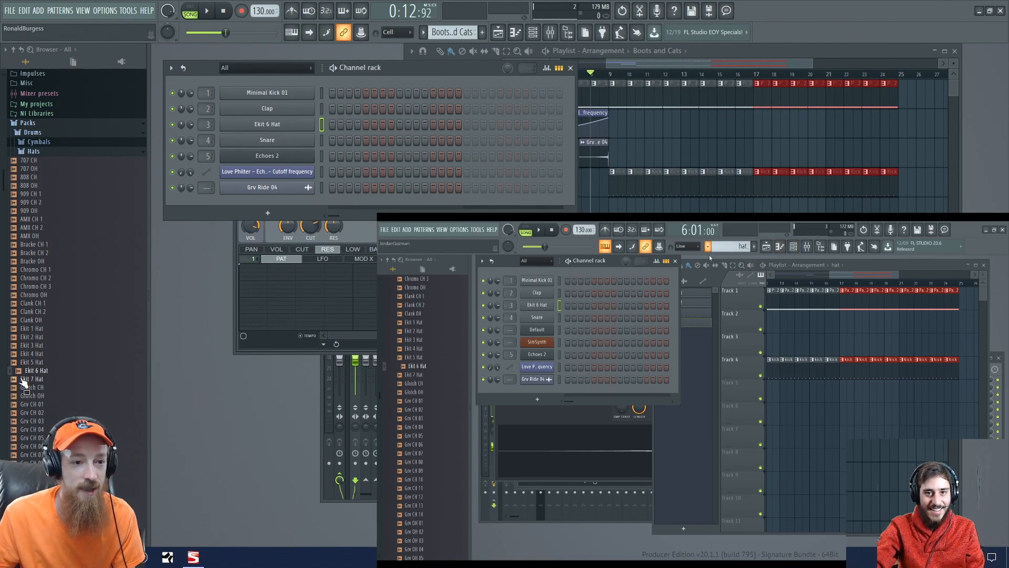
- Audition the percussion claps DNC Clap 2, Ekit Clap 1 and Ekit Clap 2, and load Ekit Clap 1 into the Clap channel
left_click(45, 153)
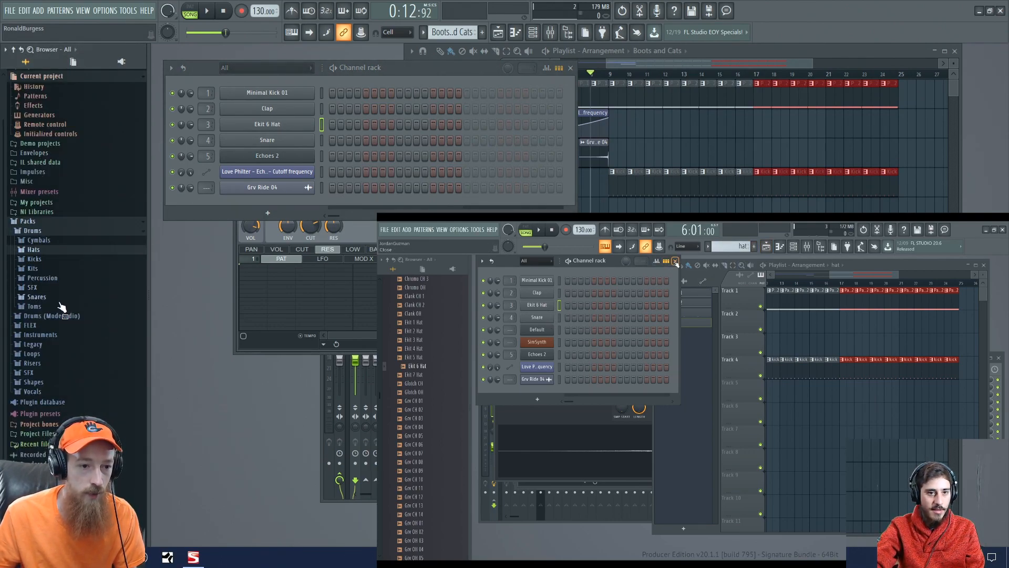
left_click(75, 278)
left_click(63, 356)
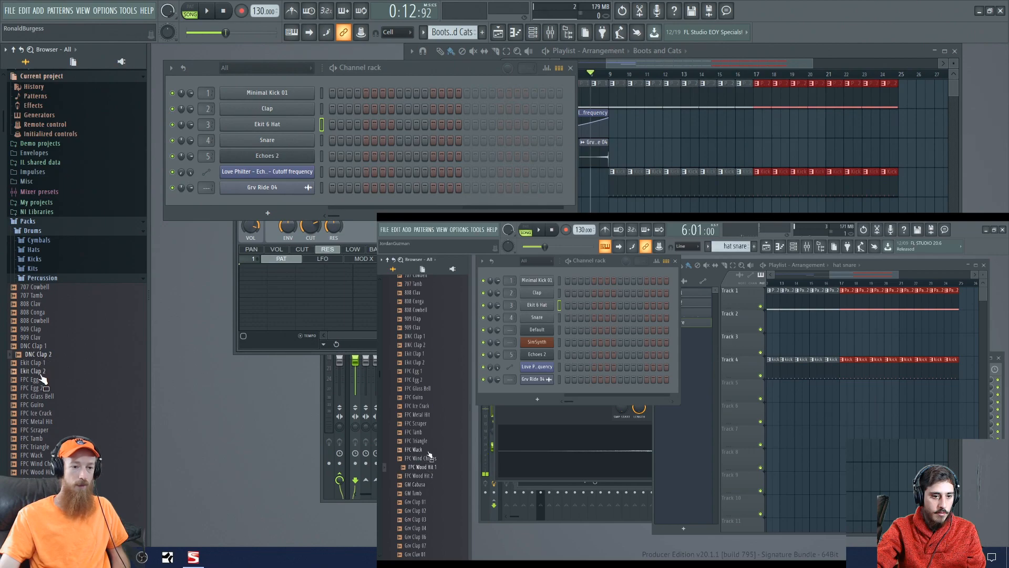
left_click(37, 371)
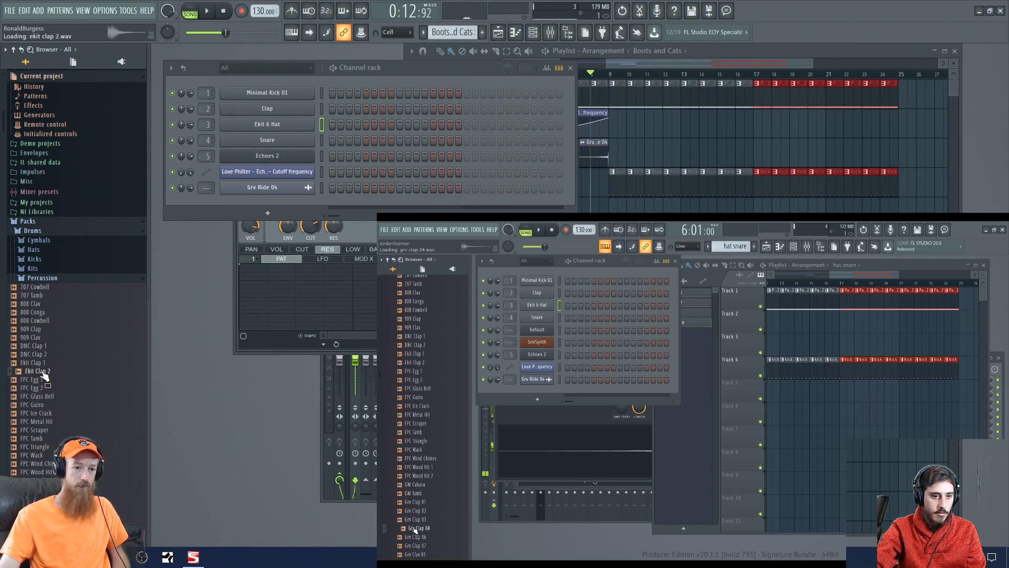
left_click(42, 364)
left_click(42, 370)
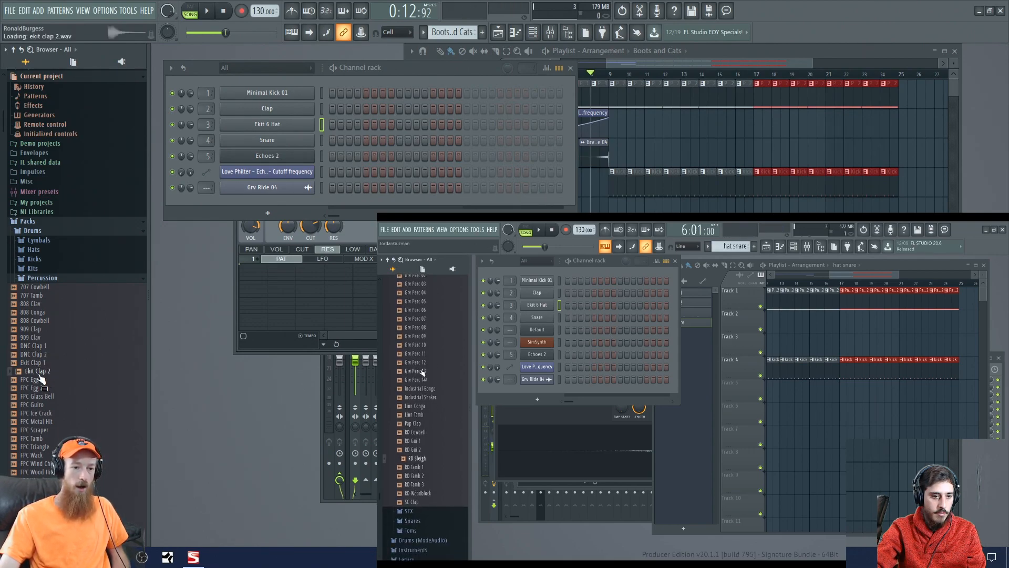
left_click(39, 366)
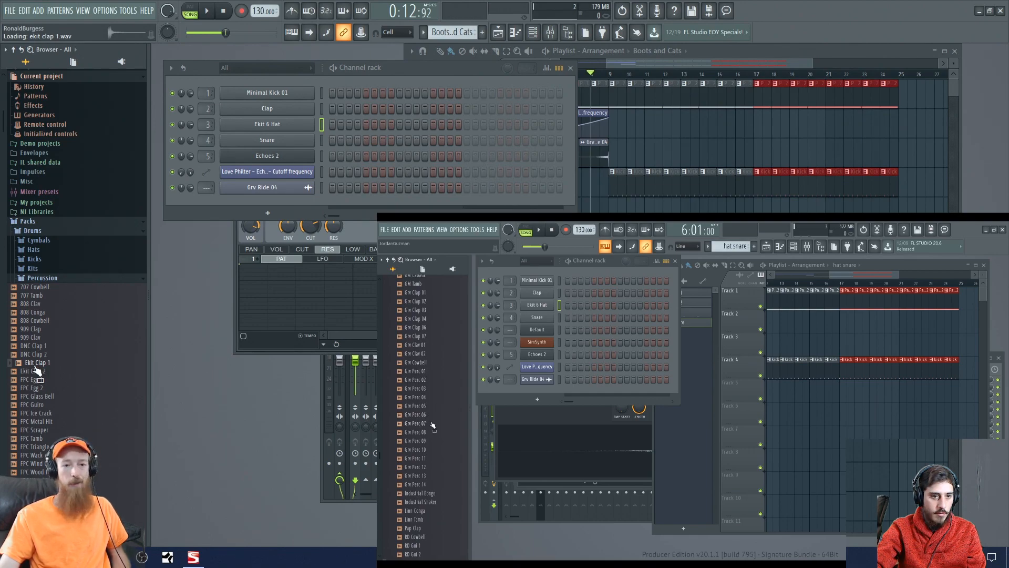
left_click_drag(36, 370, 292, 110)
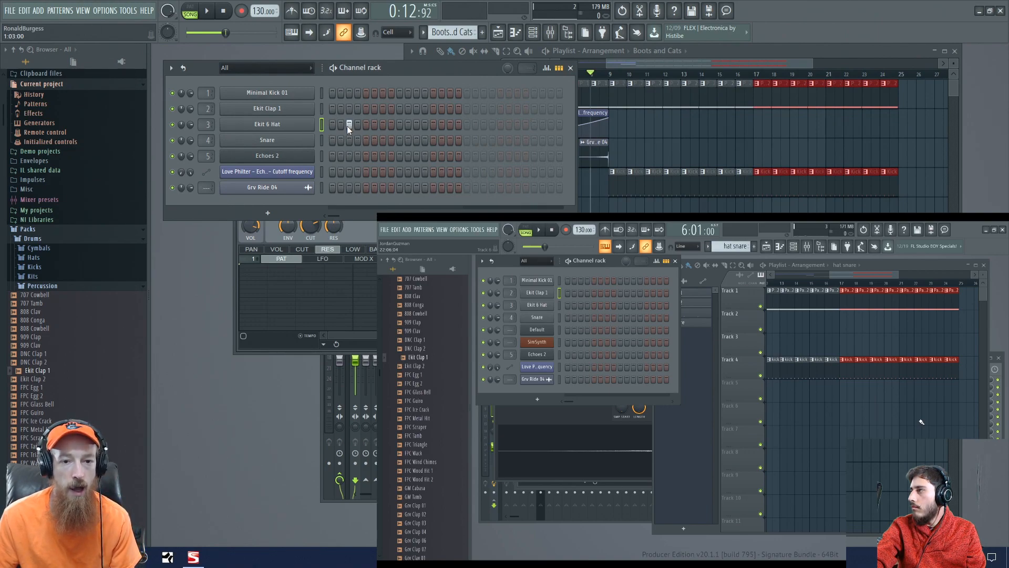
- Program Ekit Clap 1 on steps 5 and 13 and Ekit 6 Hat on steps 3, 7, 11 and 15
left_click(367, 109)
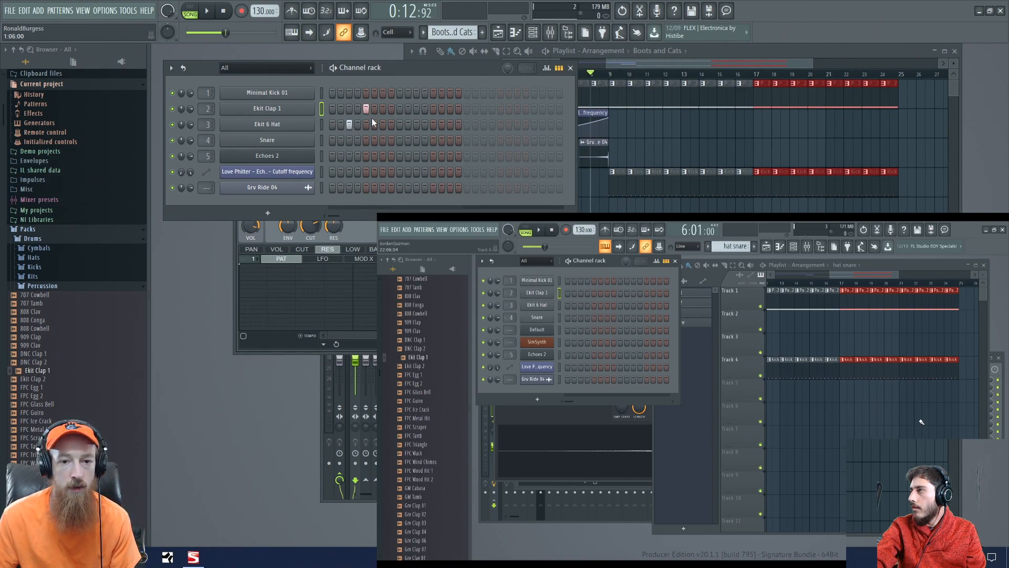
left_click(381, 127)
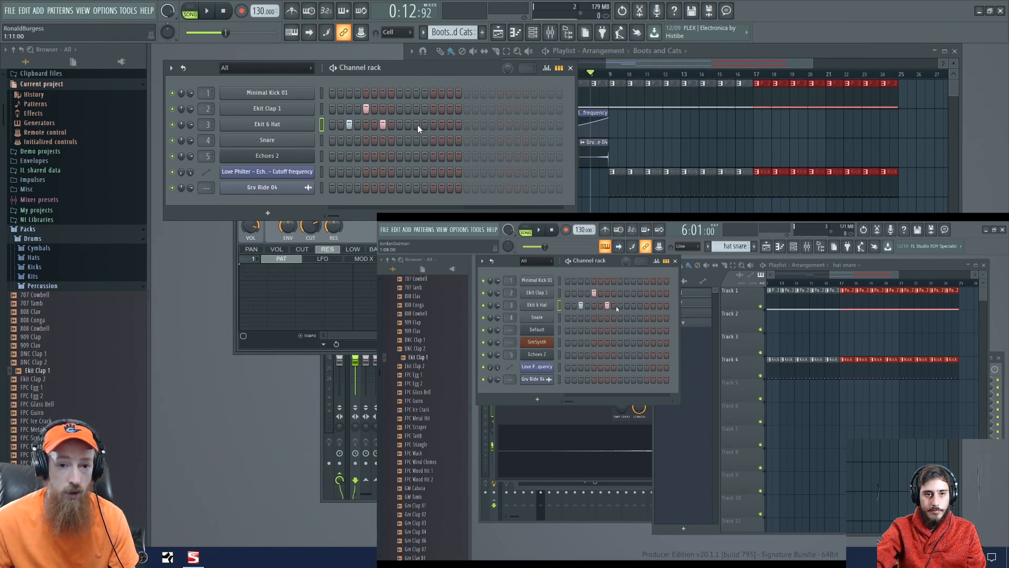
left_click(433, 107)
left_click(450, 125)
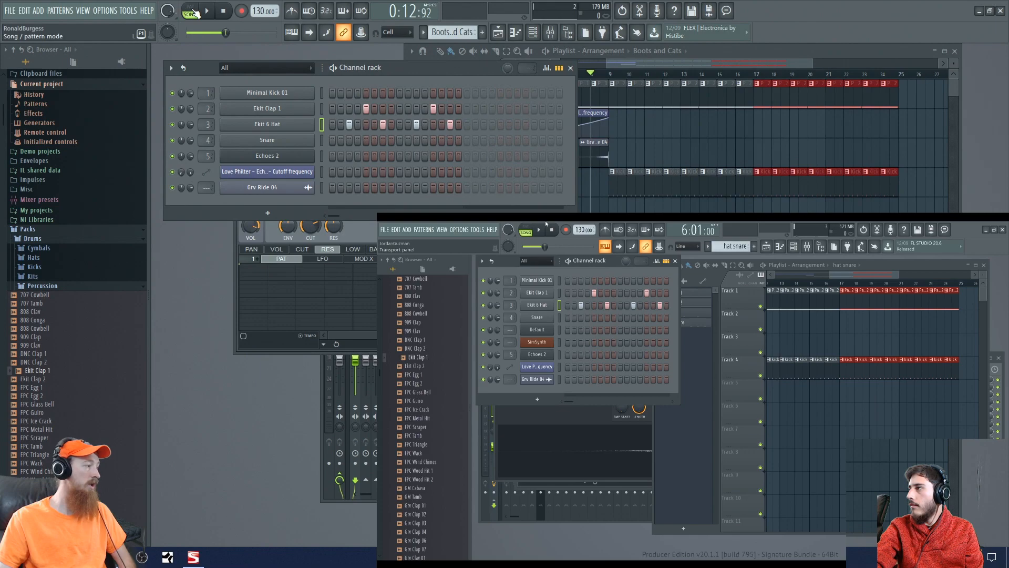
- Switch playback to pattern mode and listen to the Boots and Cats pattern
left_click(190, 13)
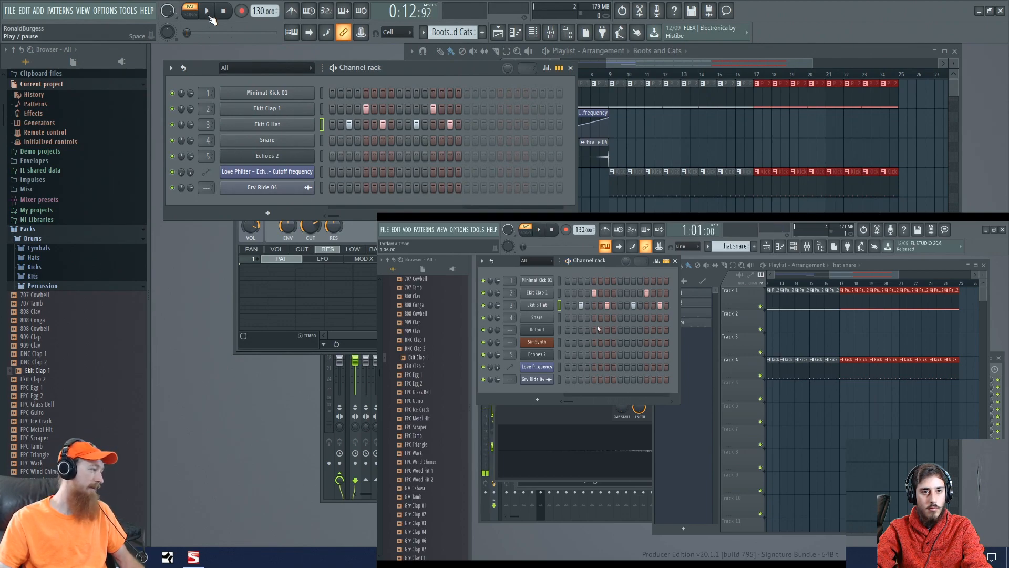
left_click(209, 18)
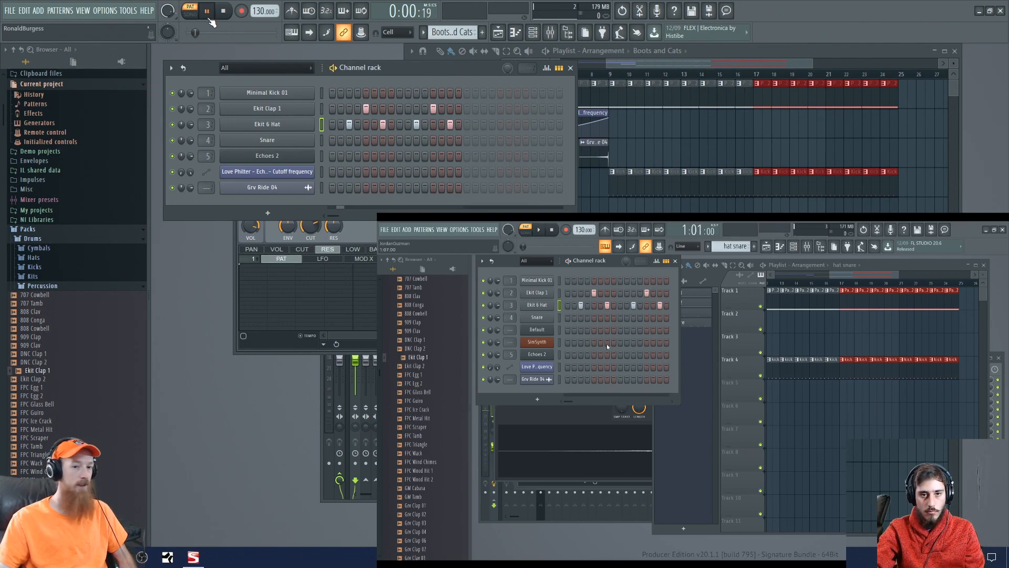
left_click(209, 18)
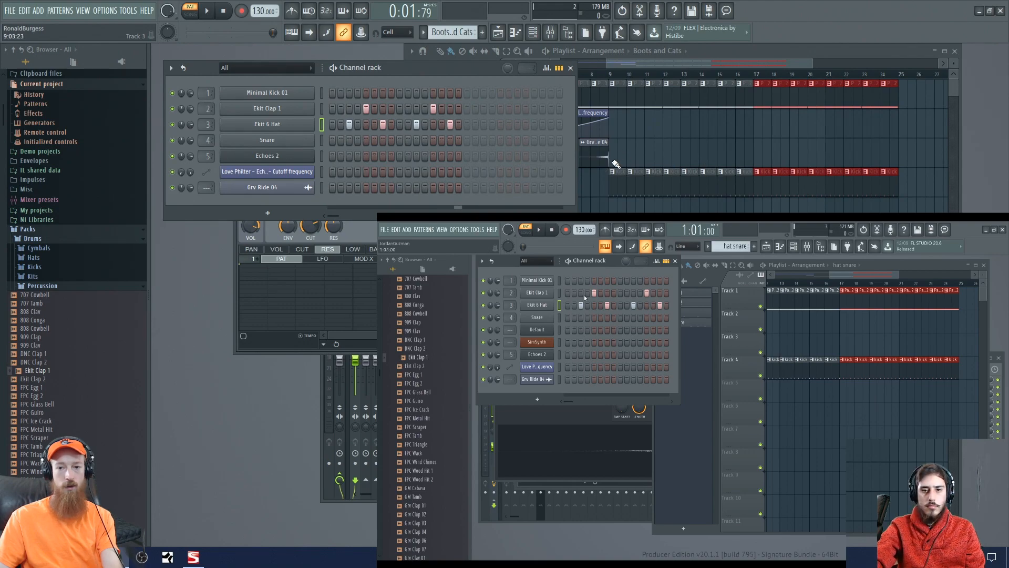
- Paint Boots and Cats clips on Track 3 from bar 17 through bar 24 and play the song from bar 13
left_click_drag(759, 157, 887, 155)
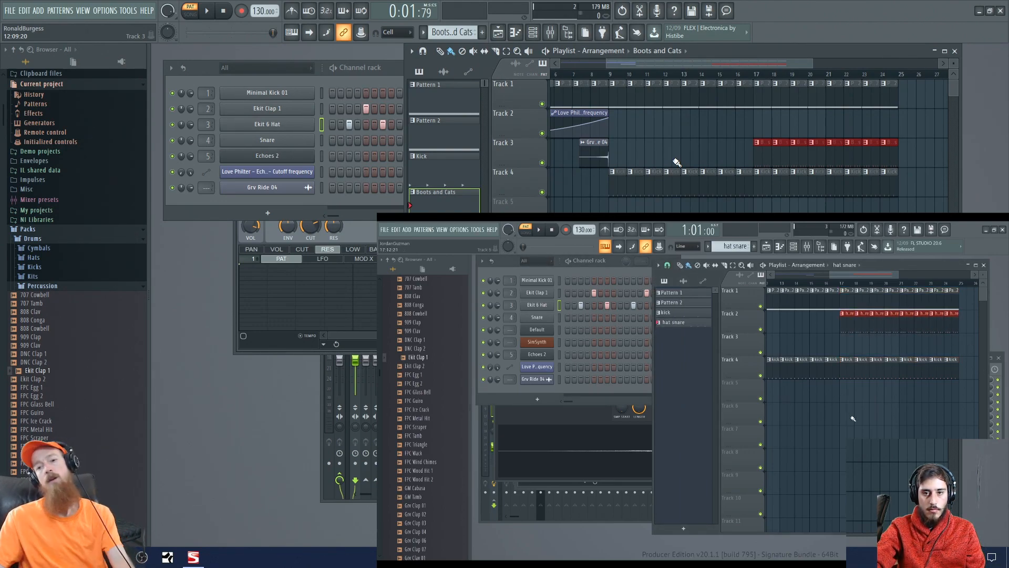
left_click(683, 74)
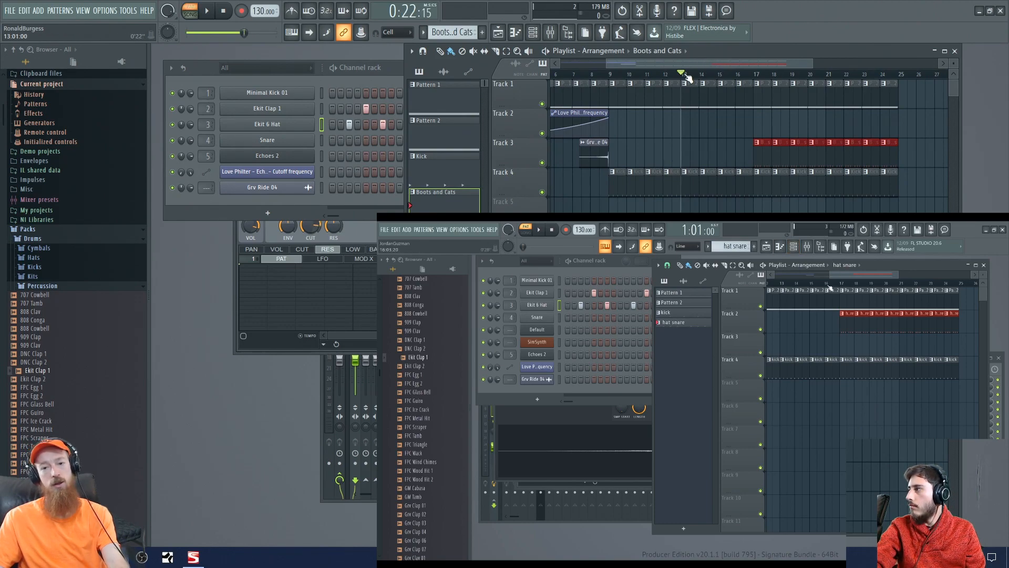
key("space")
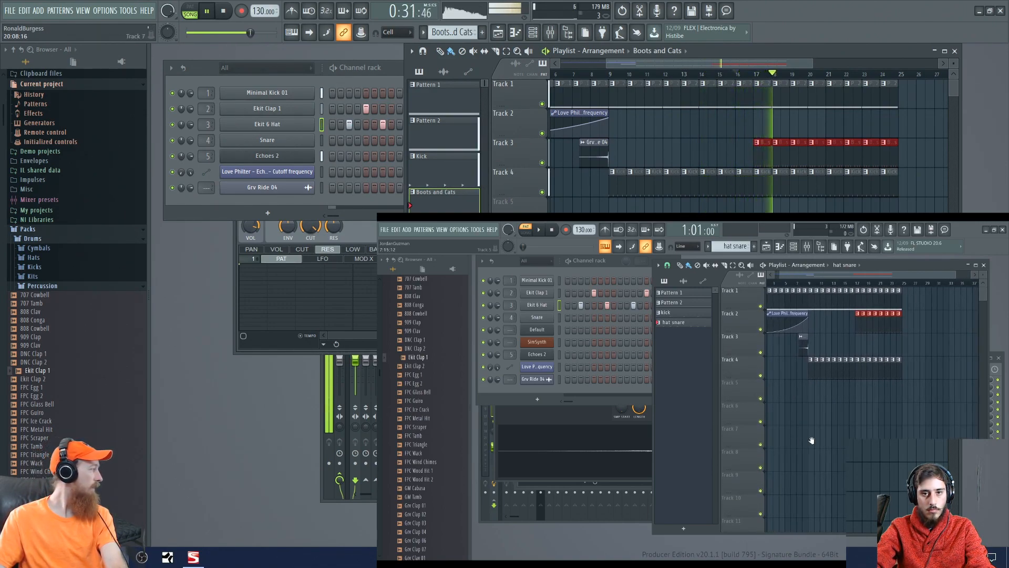
key("space")
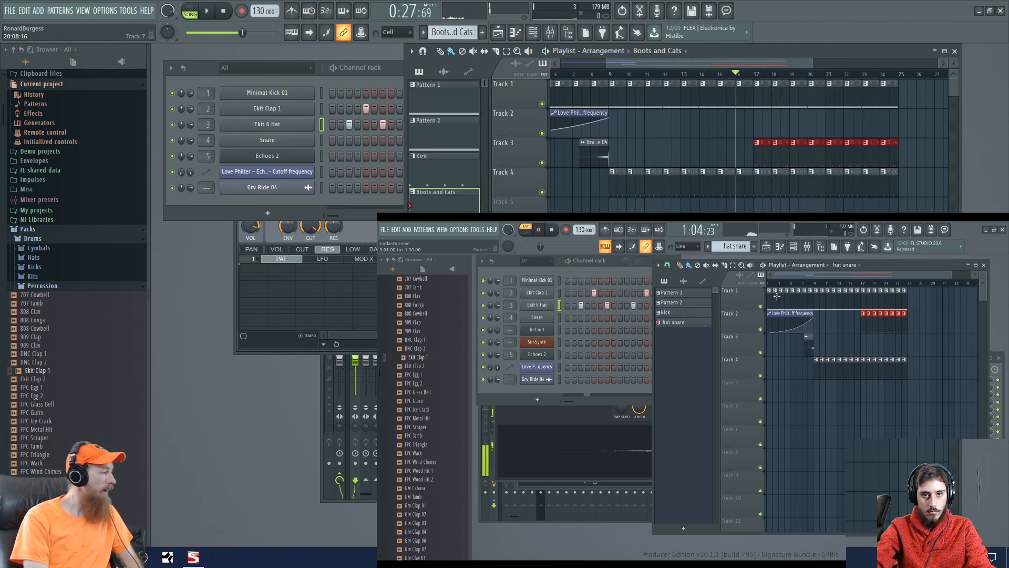
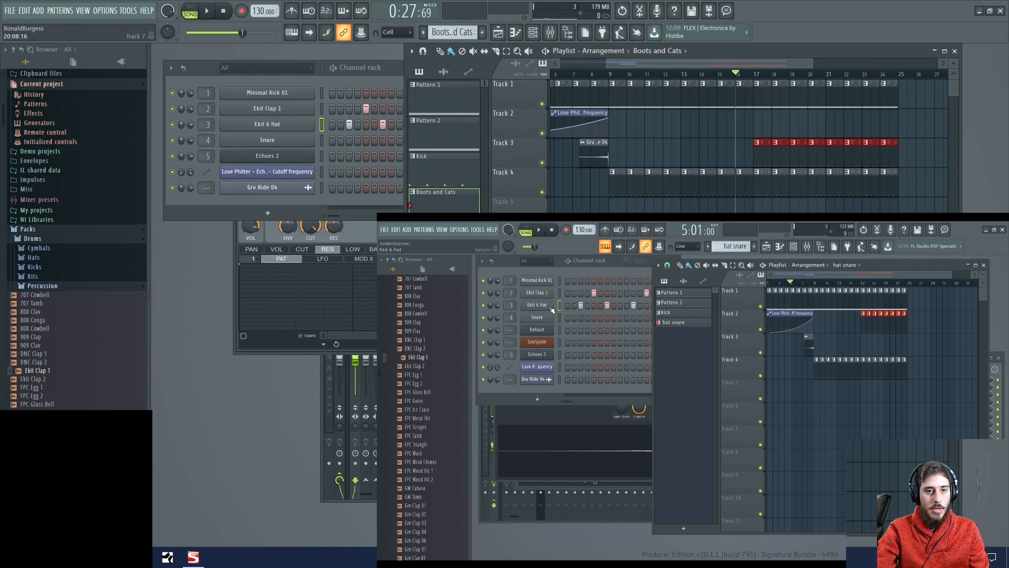
- Select the clips from bar 17 through bar 24 on all tracks and duplicate them into bars 25 to 32
scroll(958, 361, "down", 2)
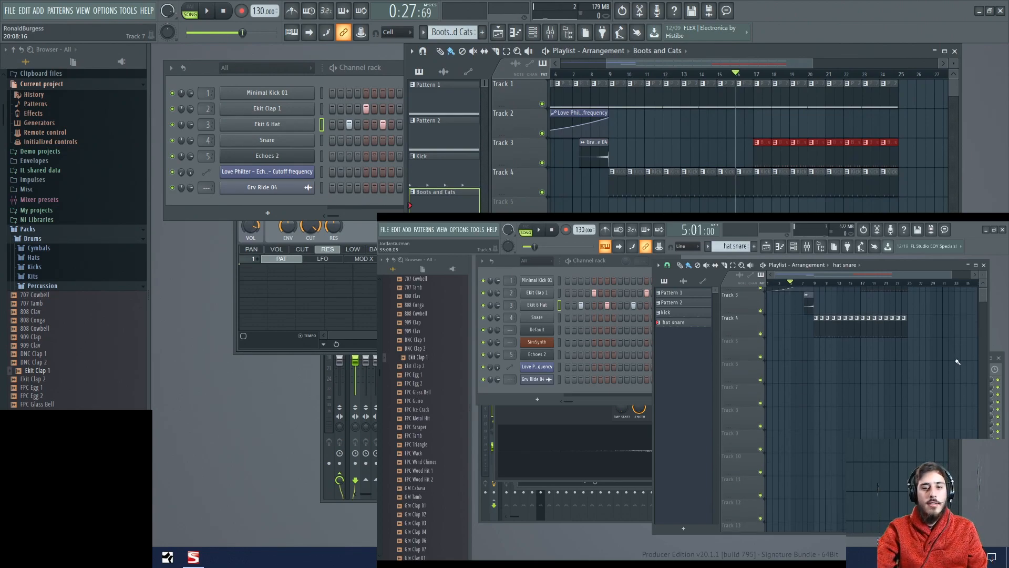
scroll(958, 368, "up", 2)
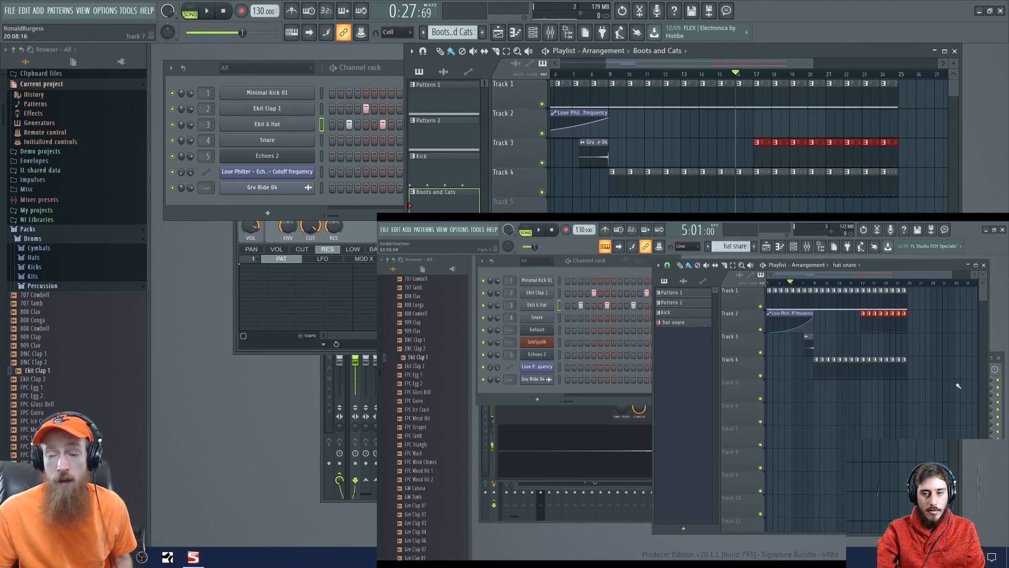
left_click_drag(769, 73, 669, 76)
left_click(671, 76)
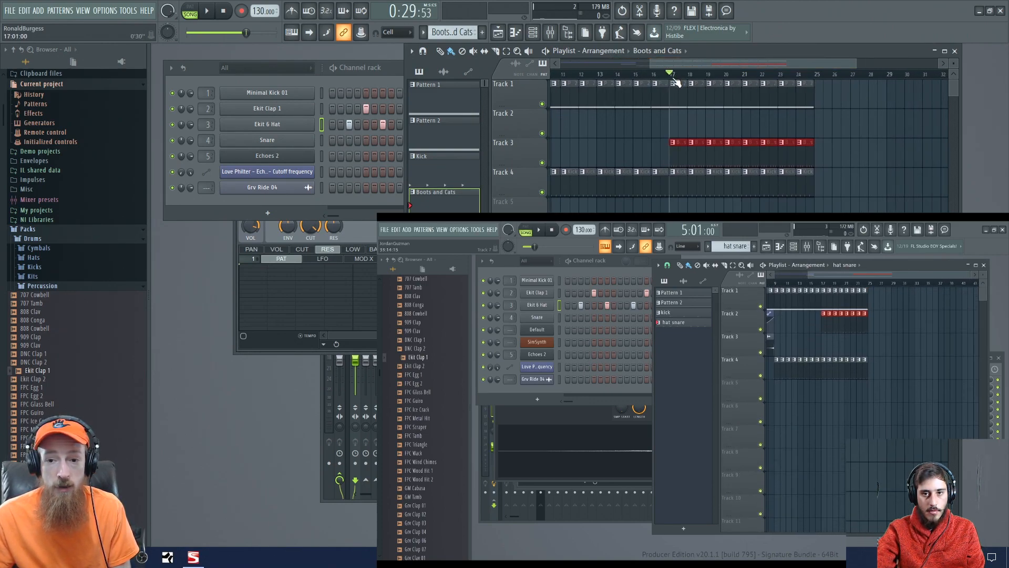
scroll(719, 185, "down", 3)
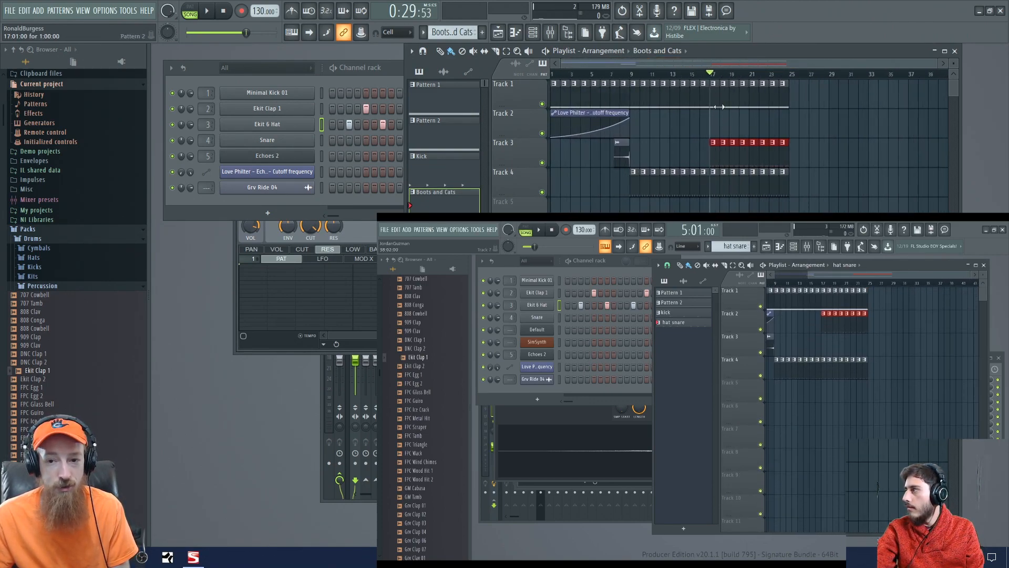
left_click_drag(712, 80, 823, 210)
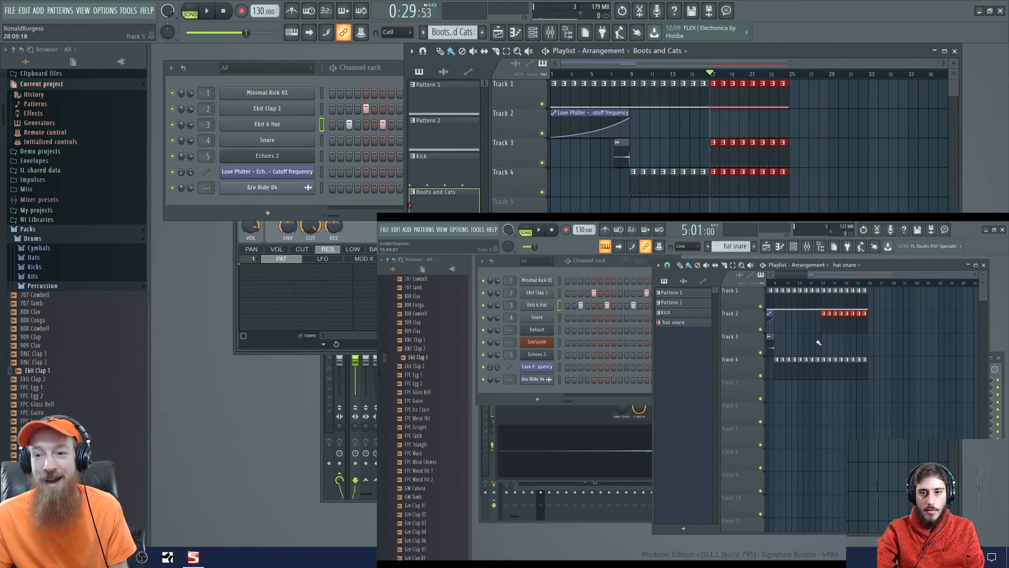
key("ctrl+b")
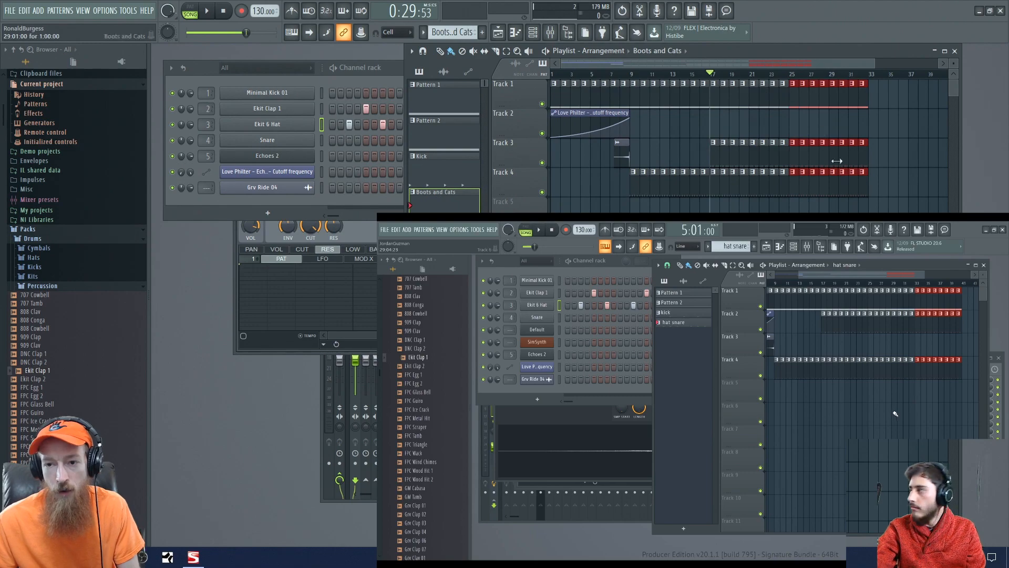
scroll(863, 149, "up", 3)
left_click_drag(862, 149, 751, 209)
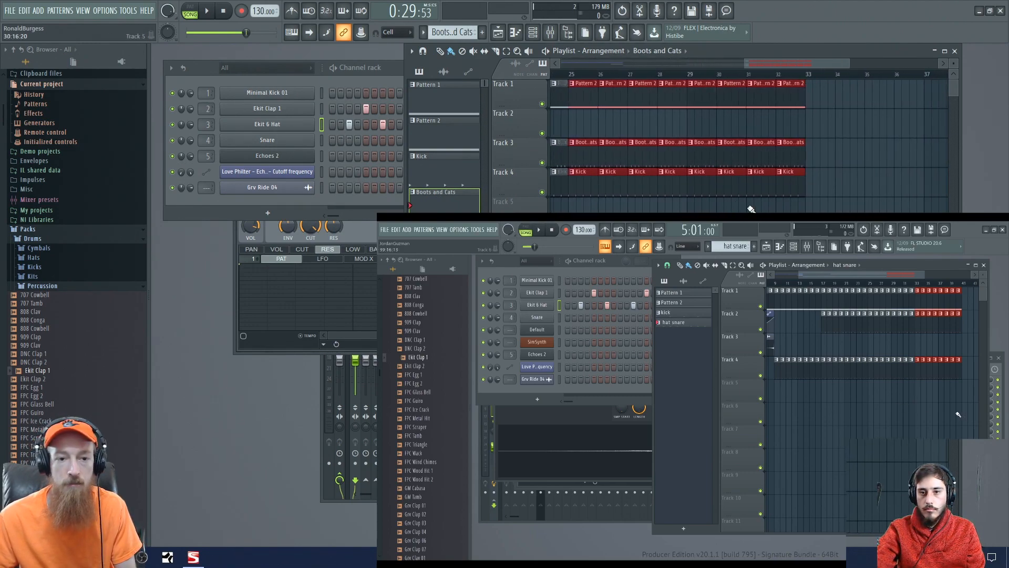
- Close the Fruity Love Philter window and create a new empty pattern with its default name
left_click(216, 217)
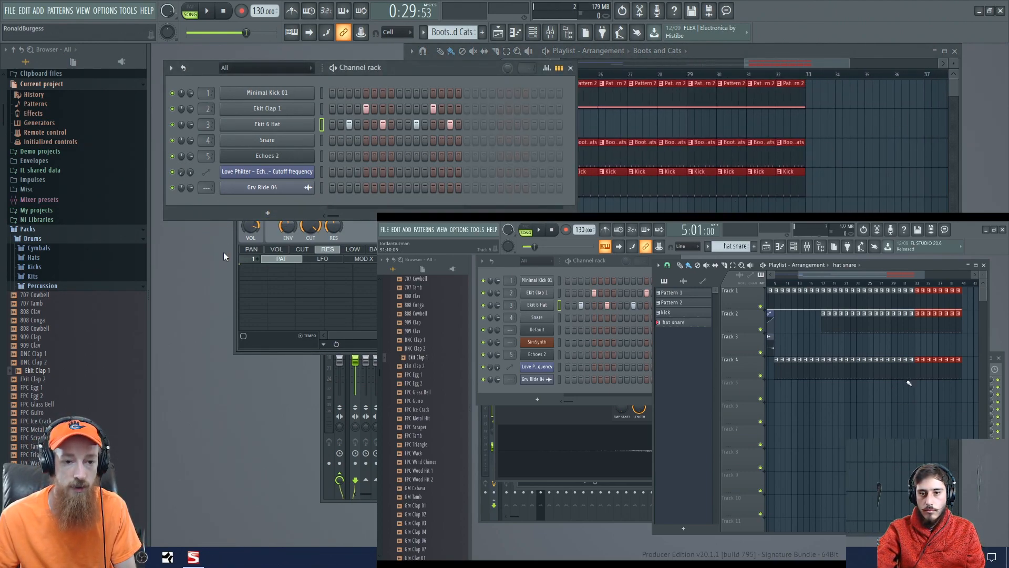
left_click(243, 262)
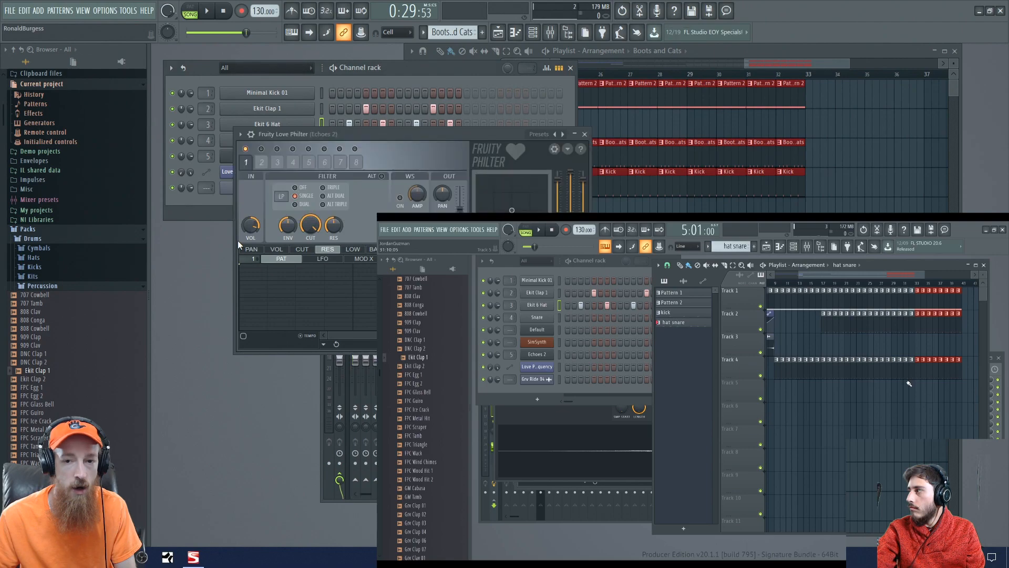
left_click(585, 134)
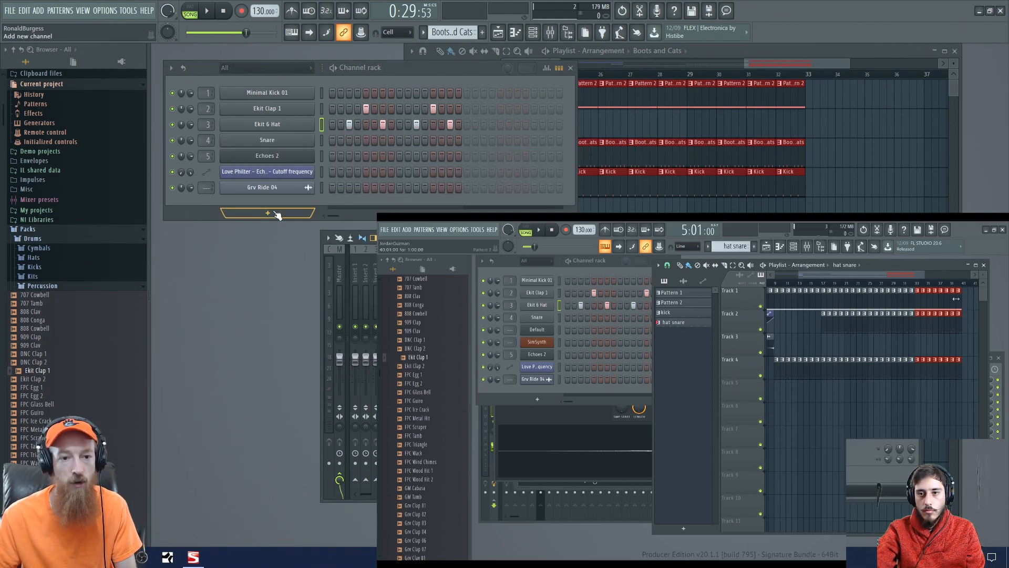
left_click(482, 32)
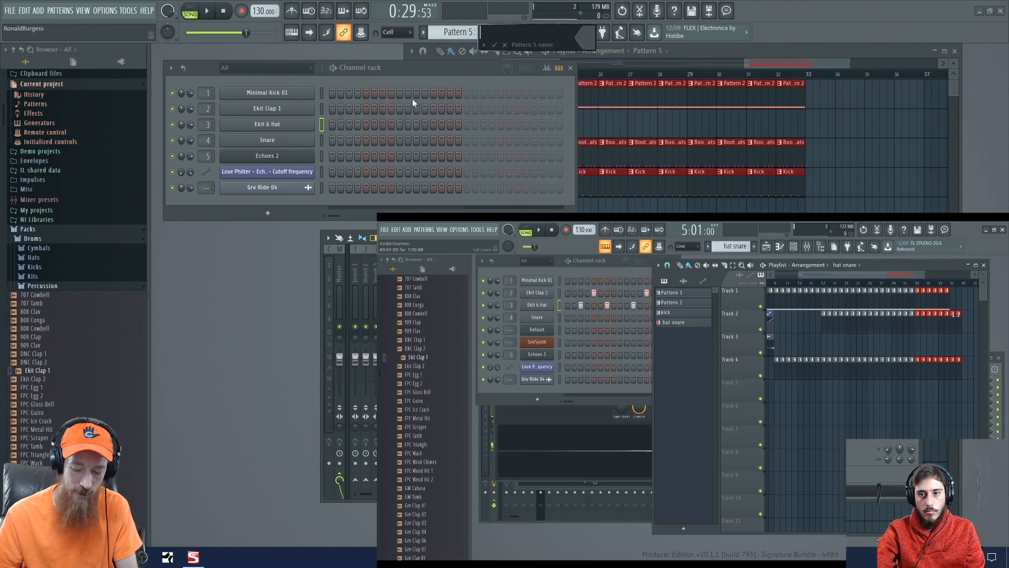
key("Return")
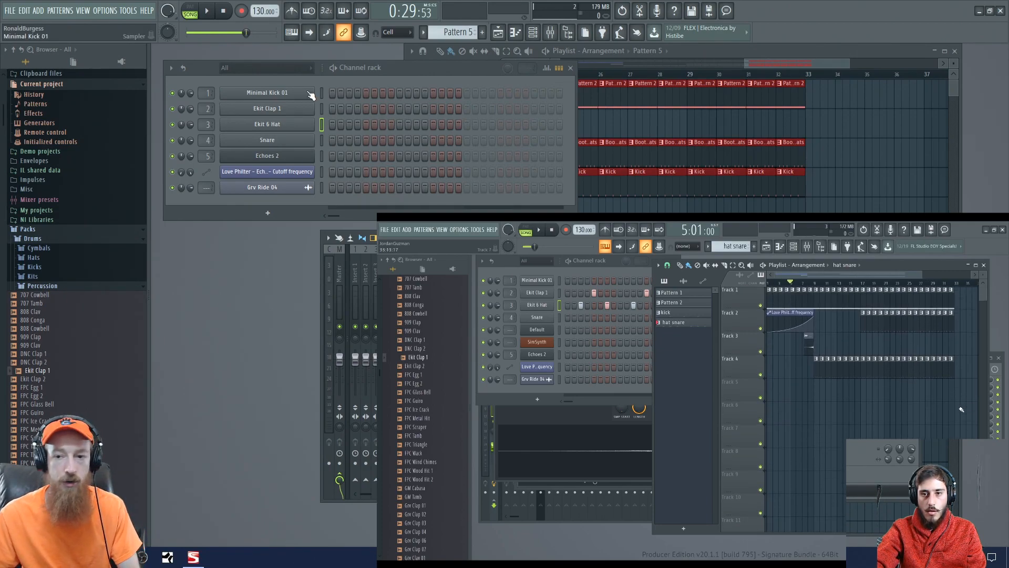
- Add a Sytrus synth channel to the channel rack
left_click(795, 64)
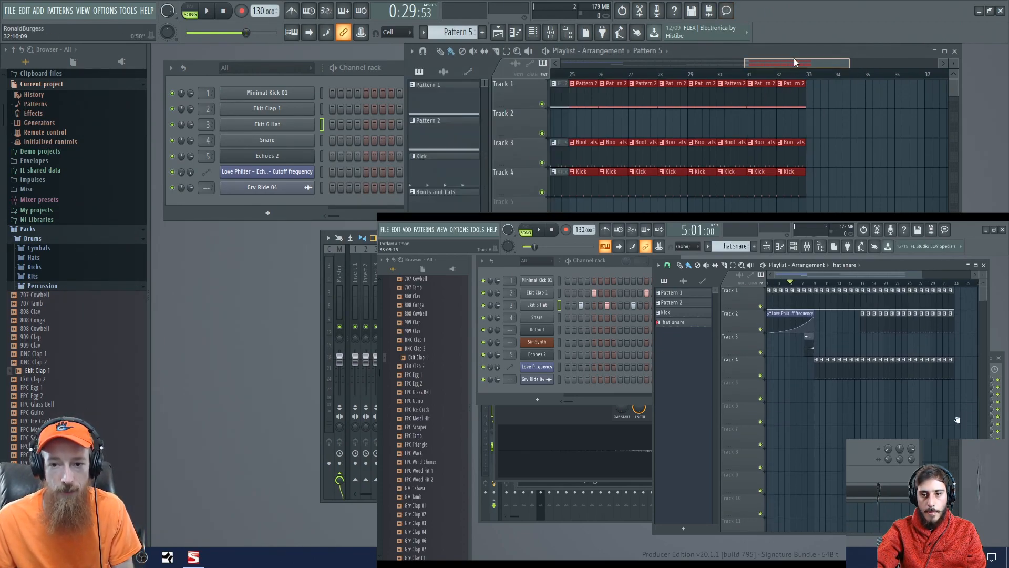
scroll(686, 181, "down", 3)
scroll(687, 170, "up", 2)
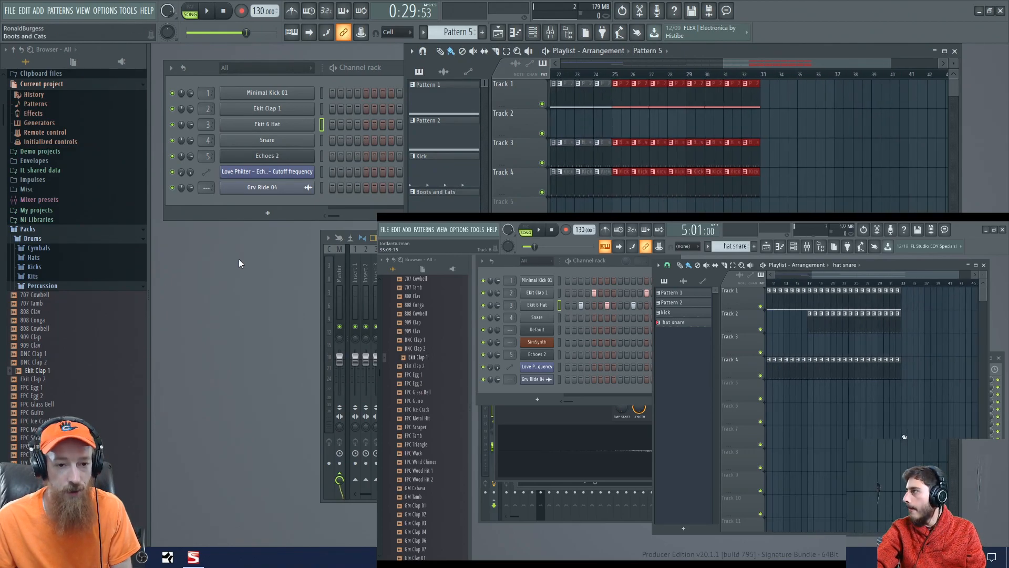
left_click(270, 216)
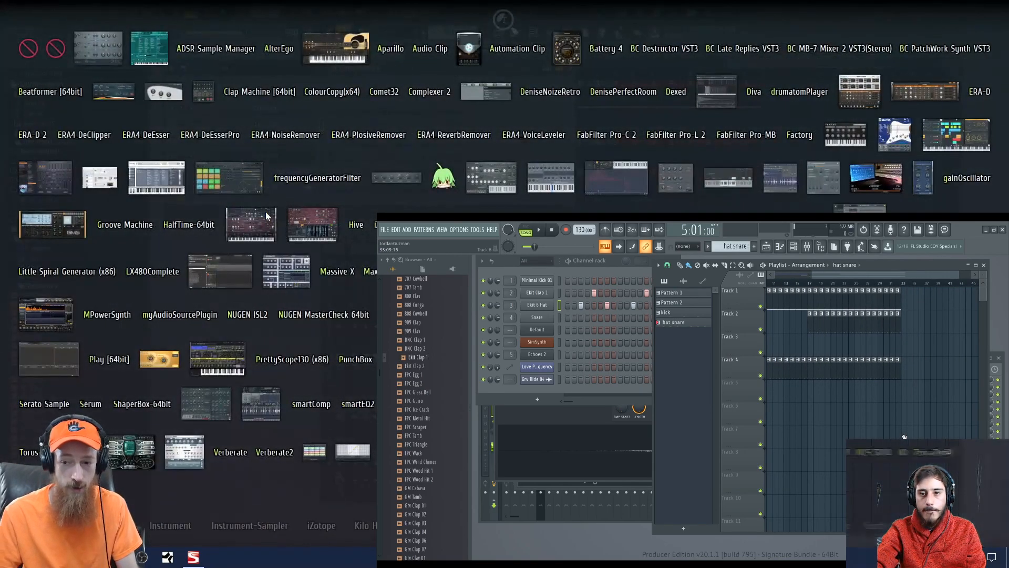
left_click(267, 216)
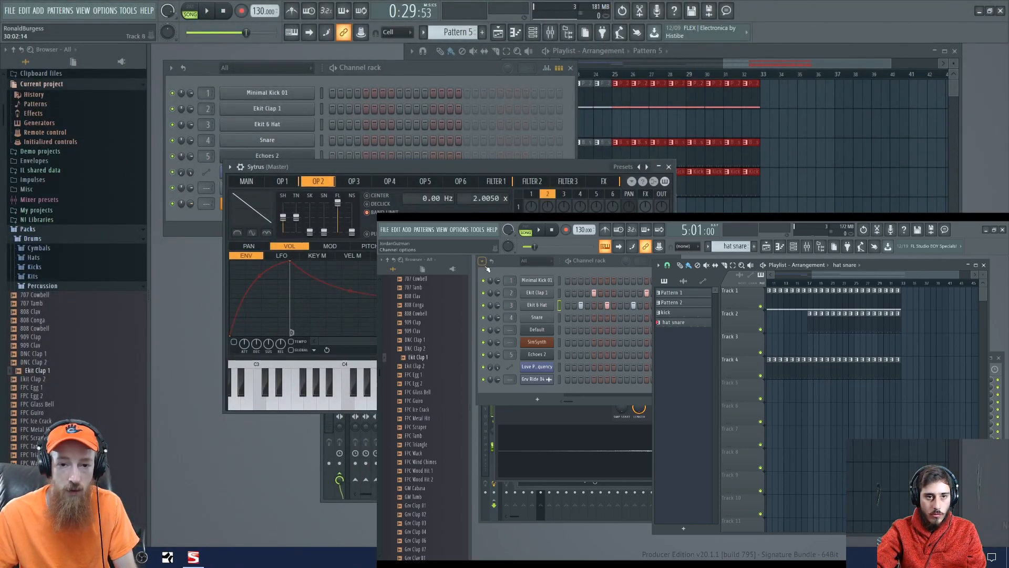
left_click_drag(494, 167, 491, 112)
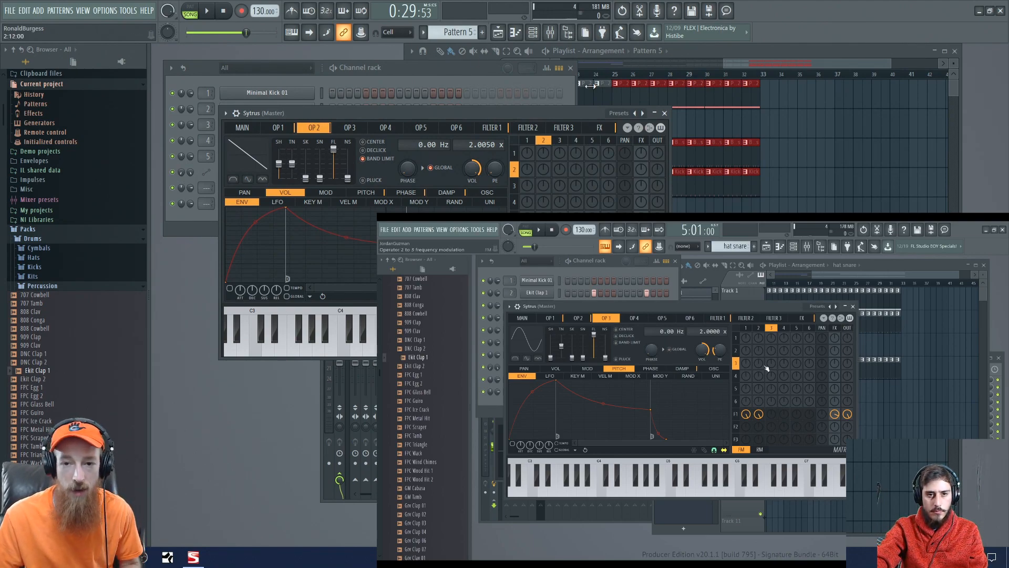
- Browse the Sytrus preset categories and load the Heaven preset
right_click(637, 113)
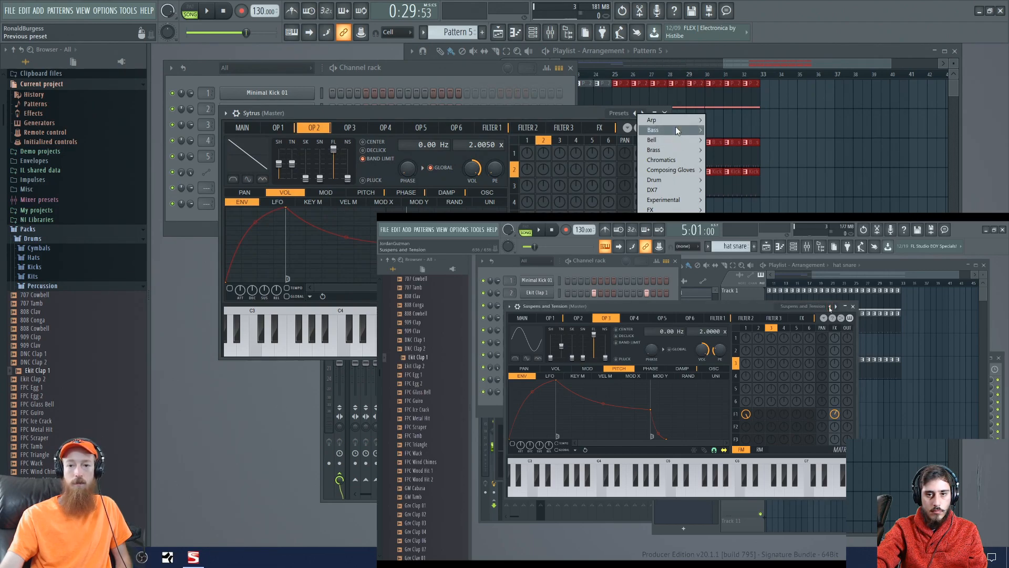
mouse_move(679, 171)
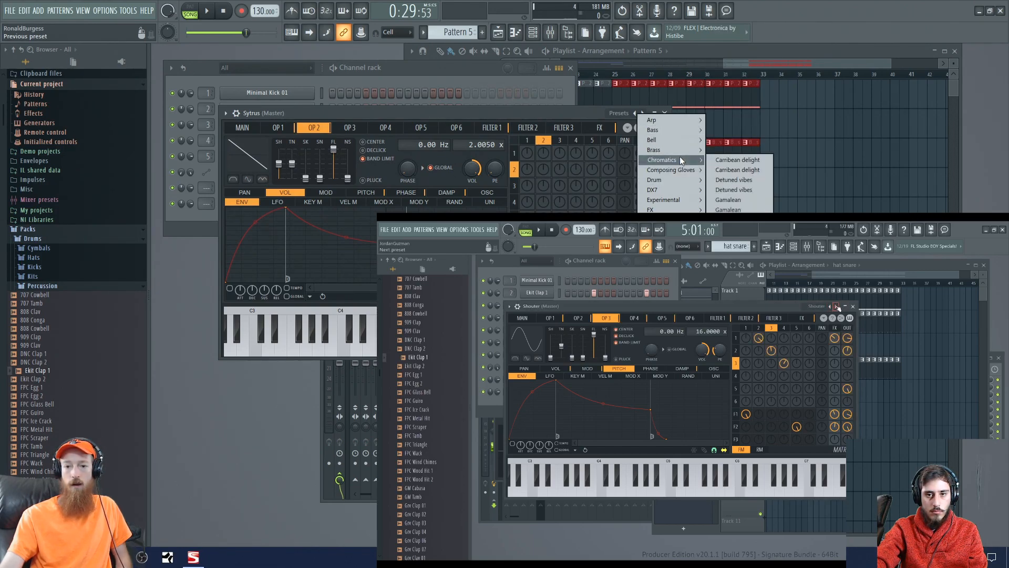
mouse_move(678, 131)
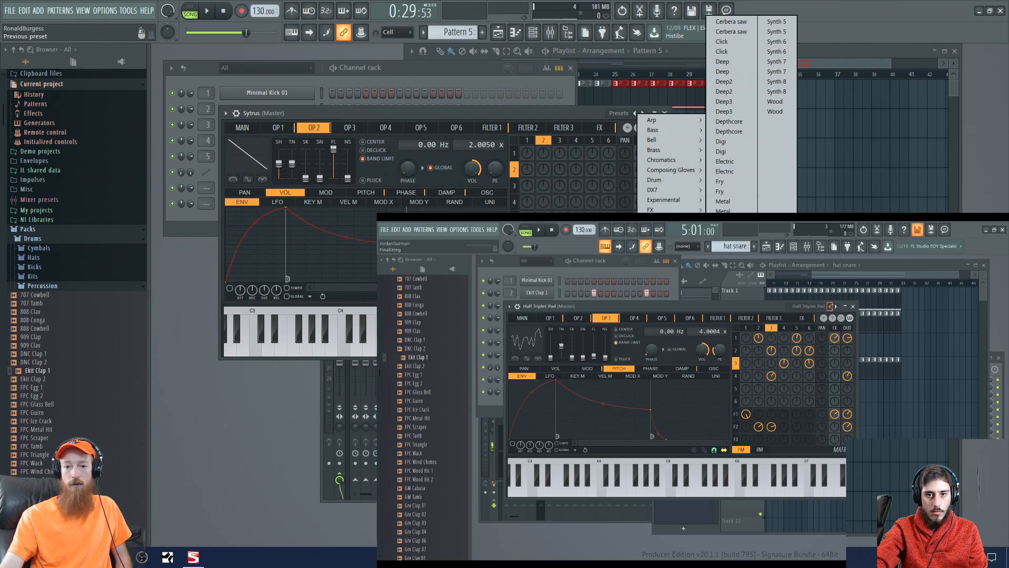
mouse_move(668, 260)
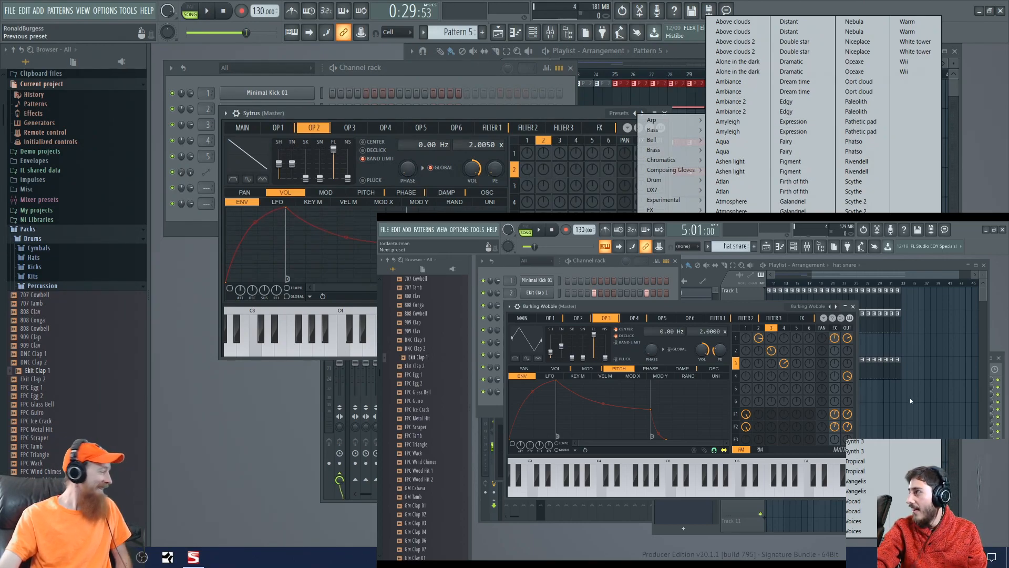
left_click(790, 241)
left_click_drag(481, 112, 525, 112)
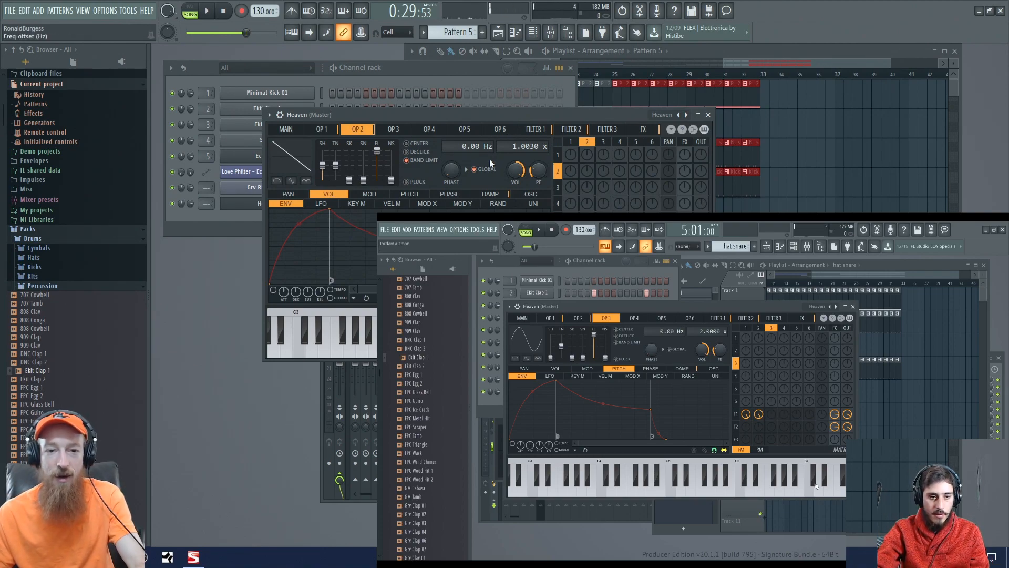
- Load the Cloud preset into the Sytrus channel and close the plugin window
left_click_drag(456, 117, 456, 96)
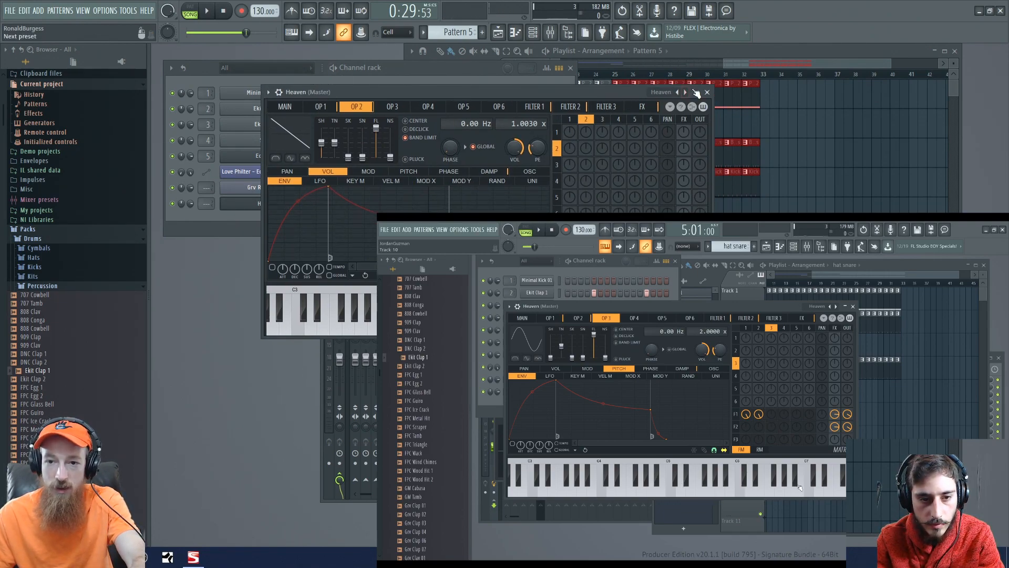
left_click(677, 93)
mouse_move(709, 109)
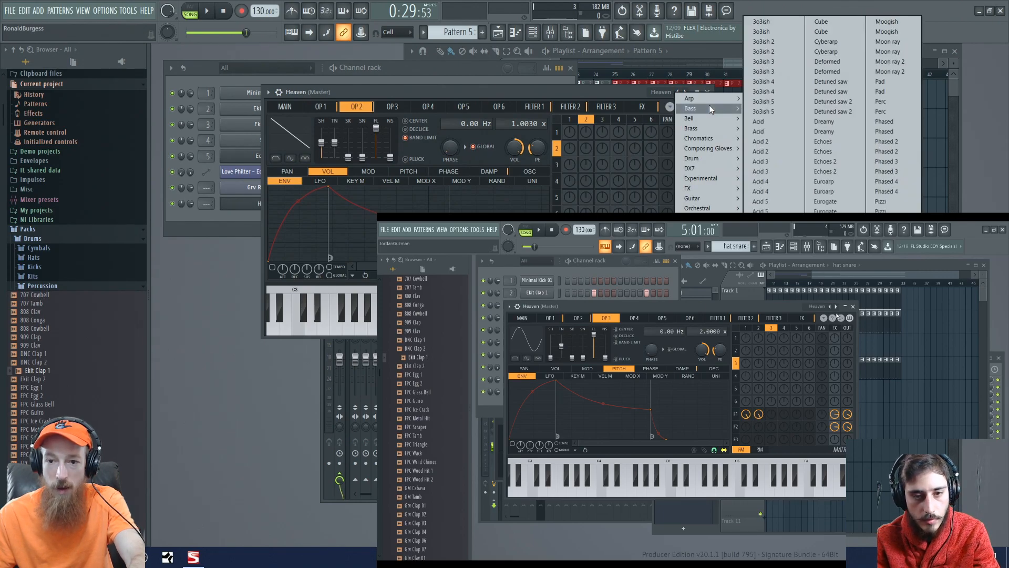
mouse_move(705, 228)
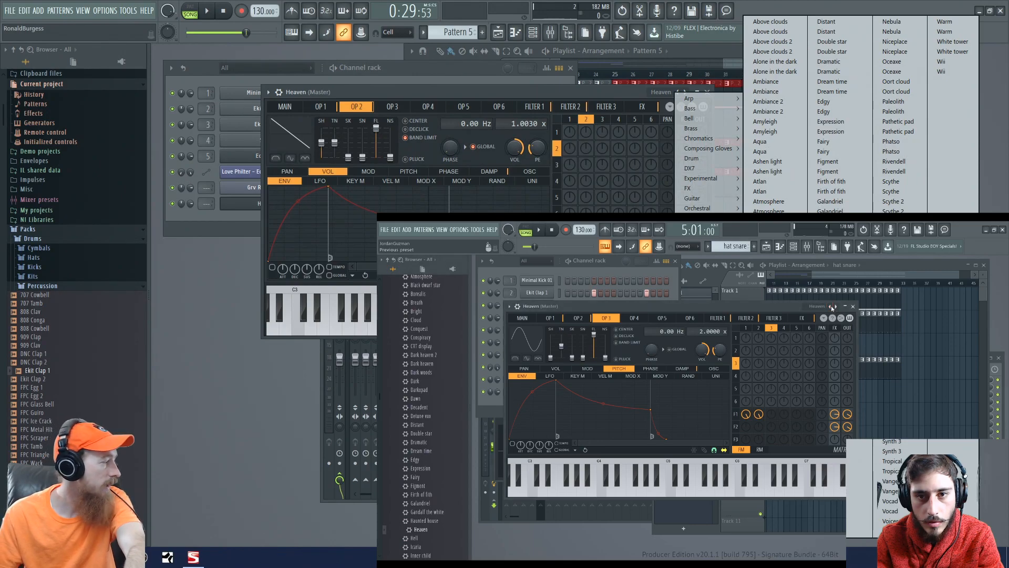
left_click(761, 302)
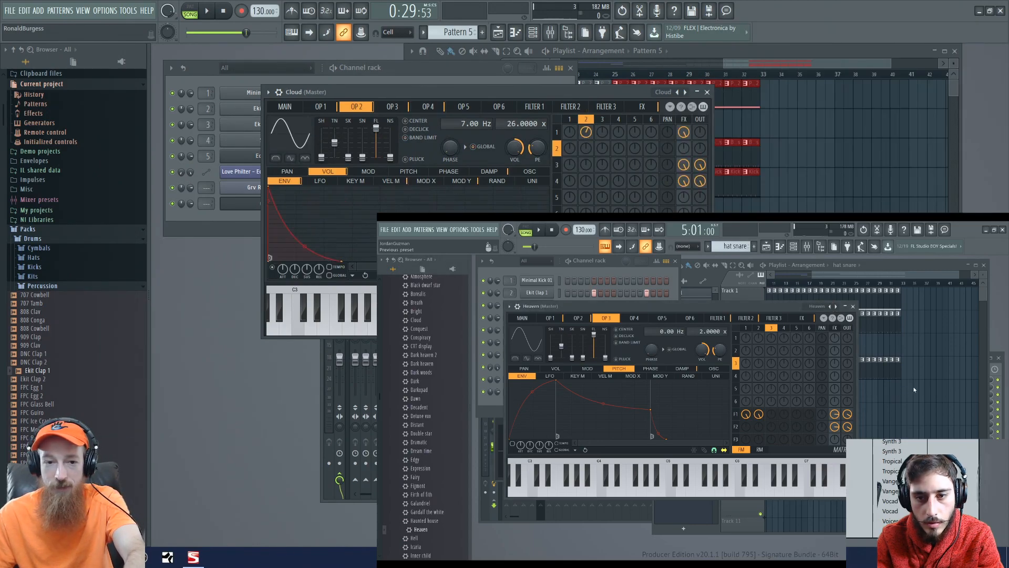
left_click(910, 336)
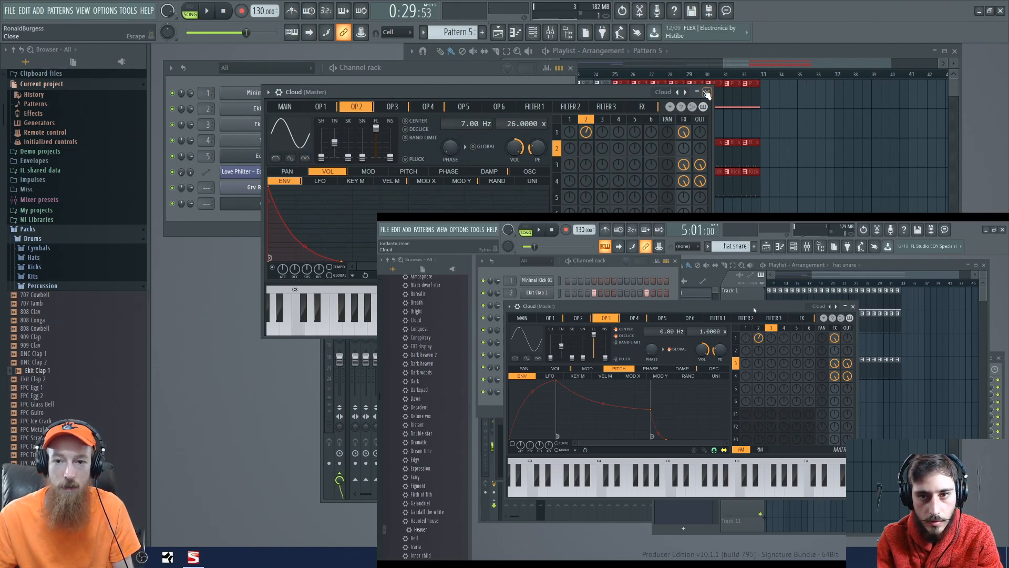
left_click(707, 92)
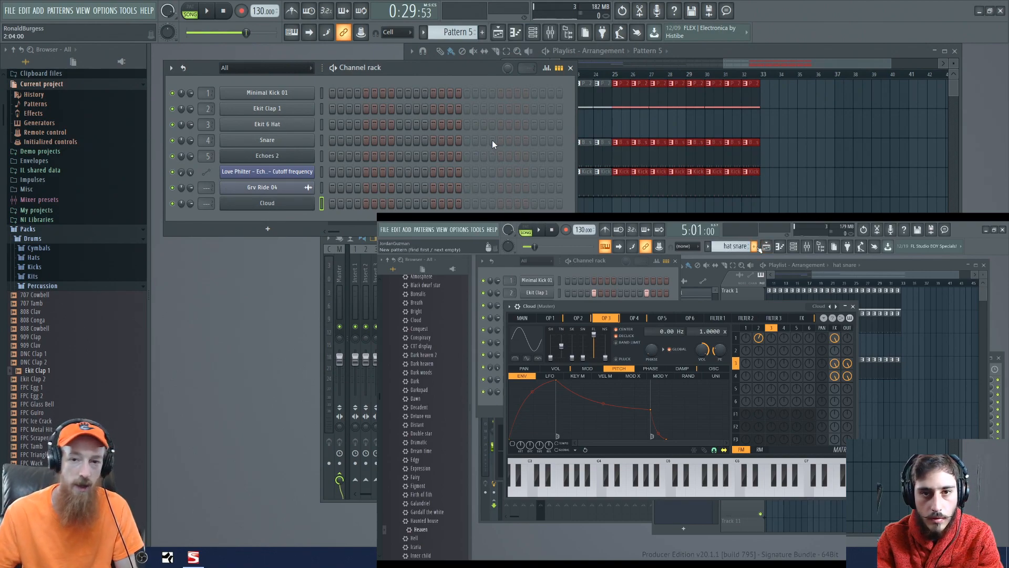
- Place a Pattern 5 clip on Track 2 at bar 25 and open the piano roll for the Cloud channel
left_click(620, 134)
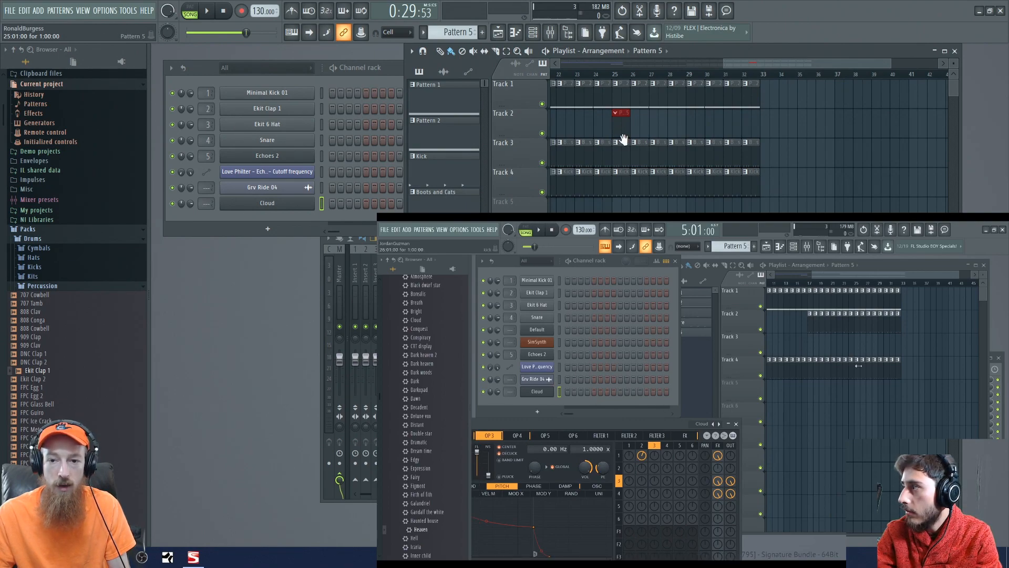
scroll(623, 140, "left", 5)
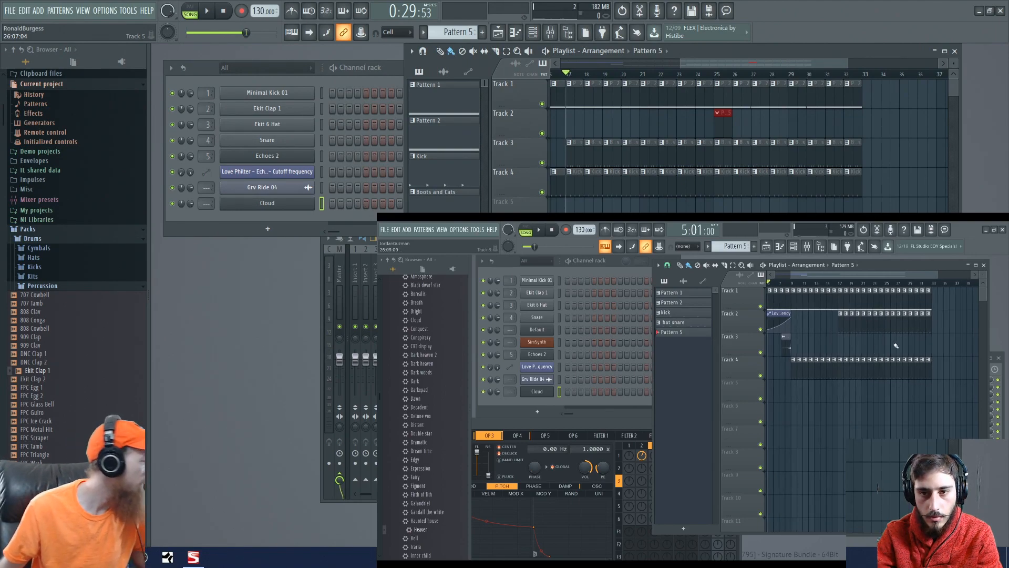
right_click(278, 203)
left_click(334, 200)
left_click_drag(605, 119, 638, 75)
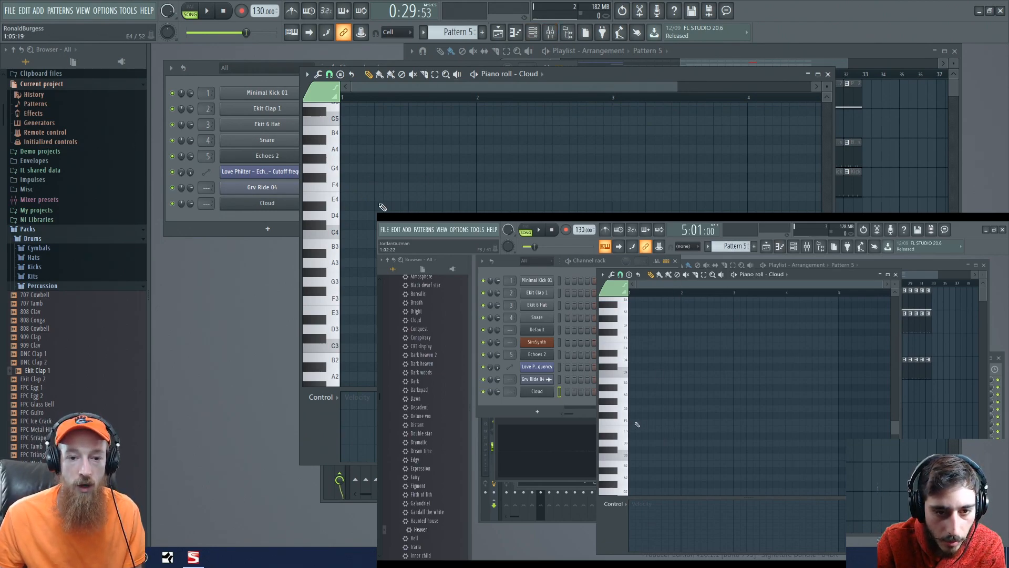
- Draw a D#5 note from the start of bar 1 and lengthen it to two bars
scroll(421, 203, "up", 6)
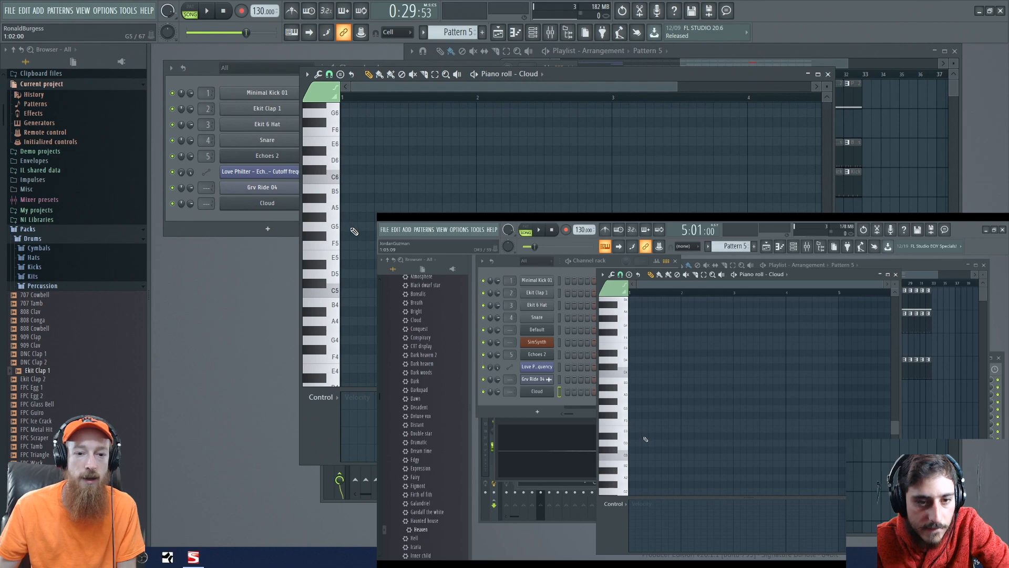
scroll(369, 244, "up", 1)
left_click_drag(363, 272, 293, 281)
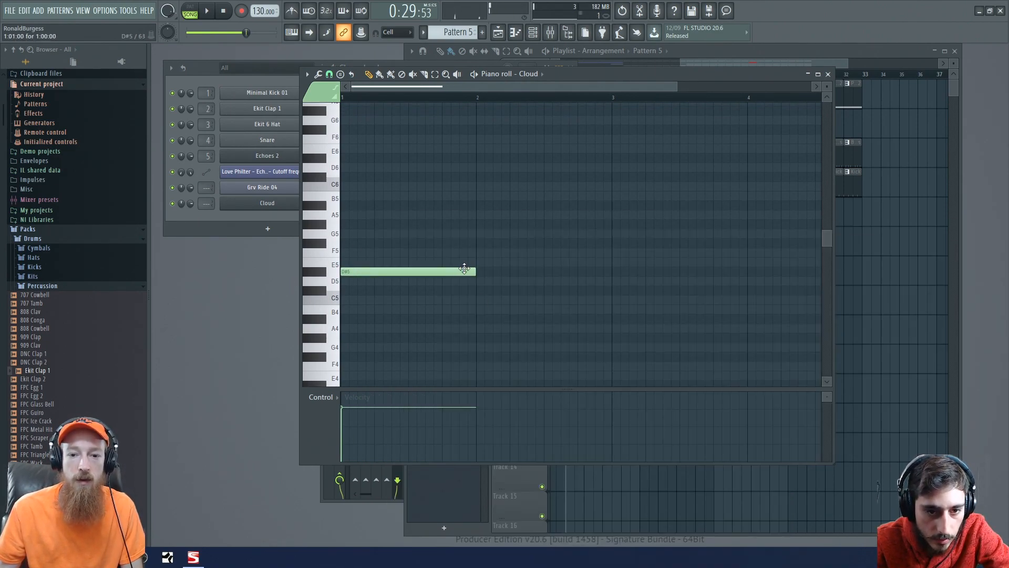
left_click_drag(476, 275, 612, 275)
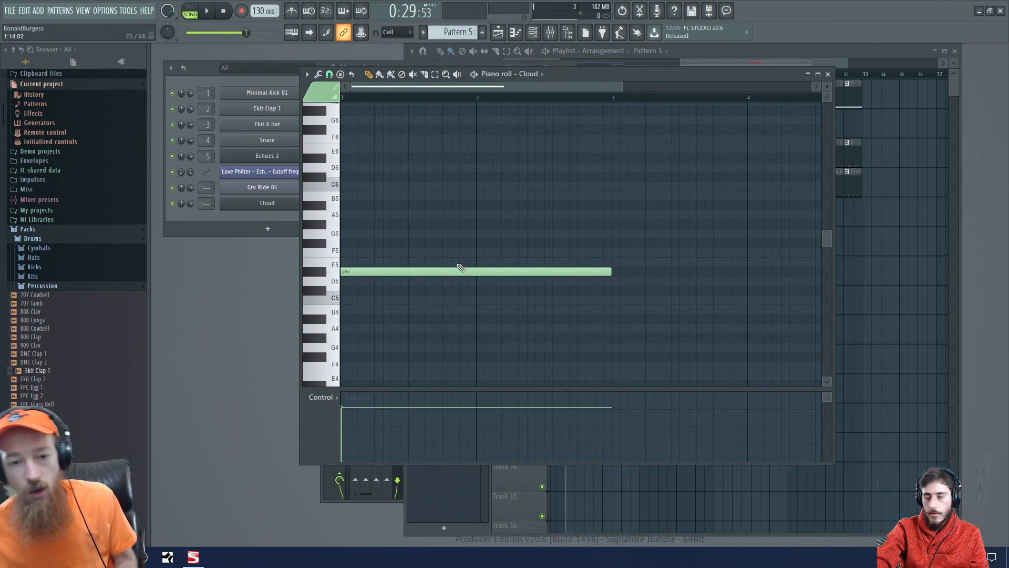
scroll(468, 268, "down", 2)
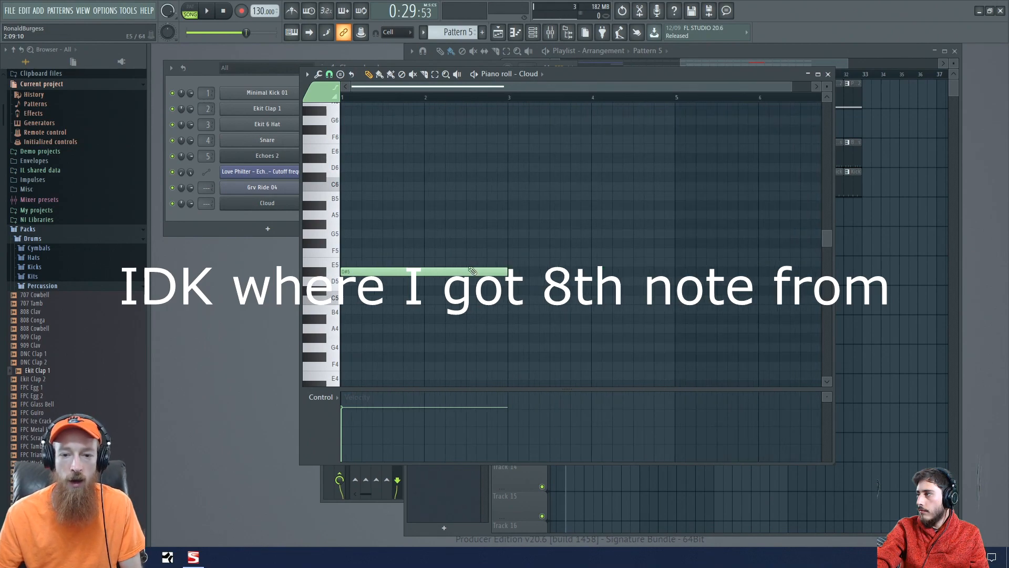
- Add two-bar notes to the Cloud part: G5 at bar 3, G4 at bar 5 and C5 at bar 7
left_click(513, 235)
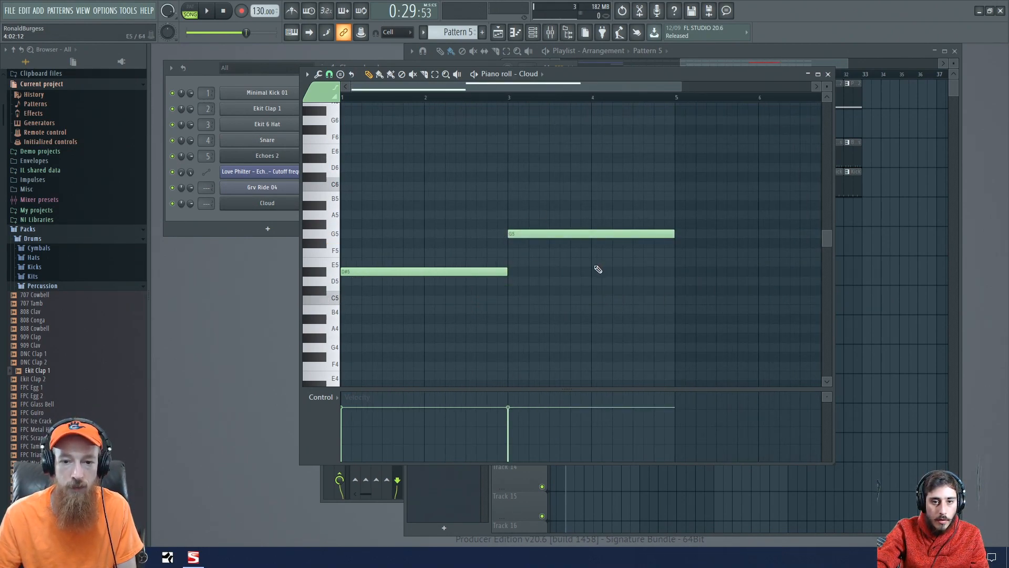
scroll(539, 273, "down", 1)
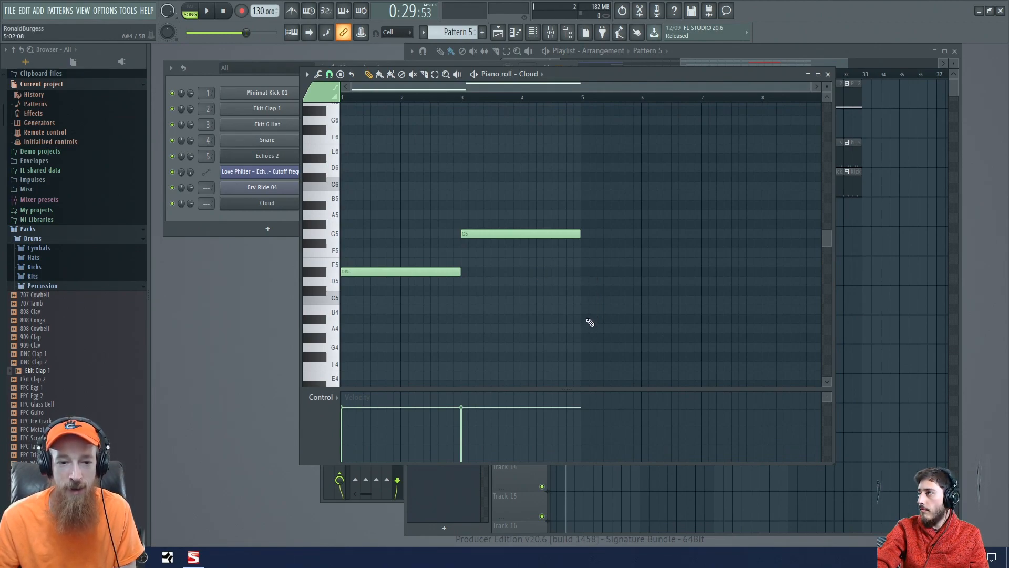
left_click(589, 352)
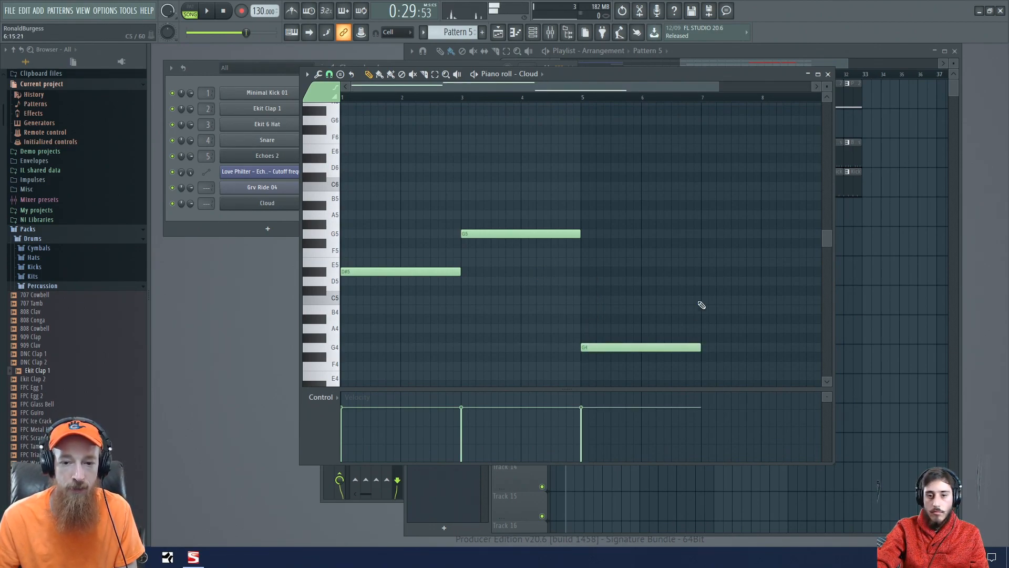
scroll(533, 257, "right", 3)
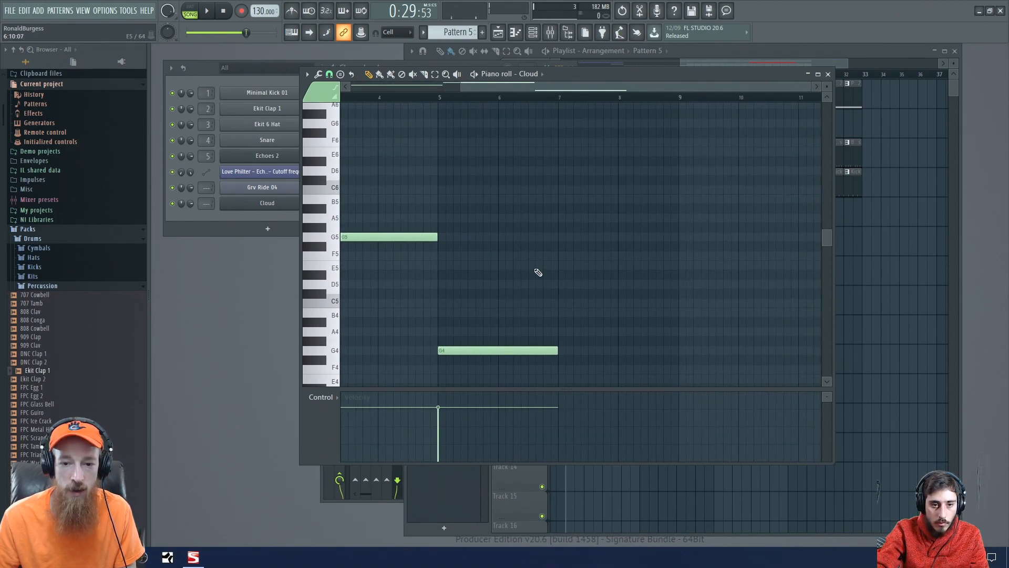
left_click(561, 303)
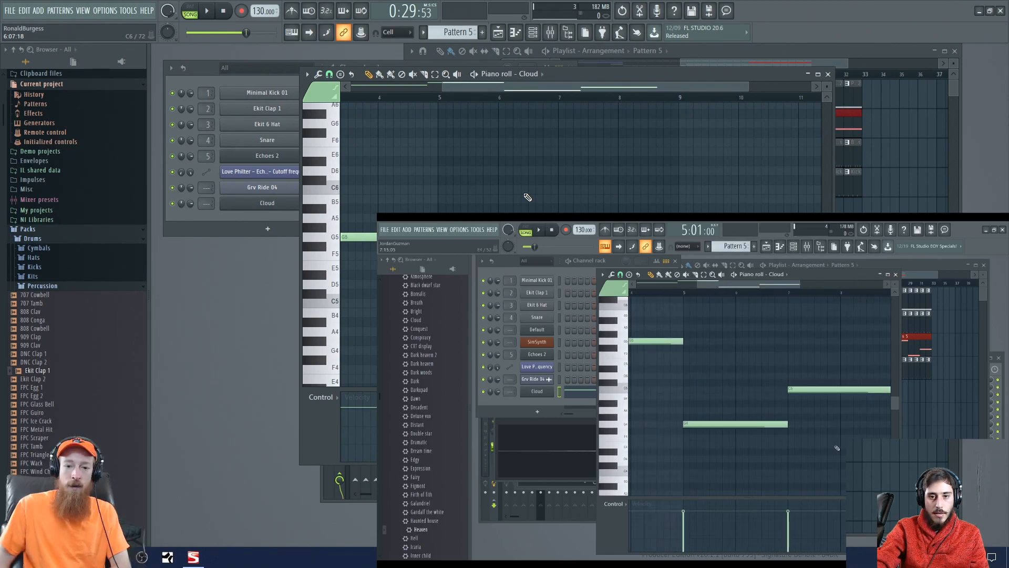
- Bring the playlist forward and play the arrangement from bar 25 to hear the Cloud pad with the drums
left_click(810, 49)
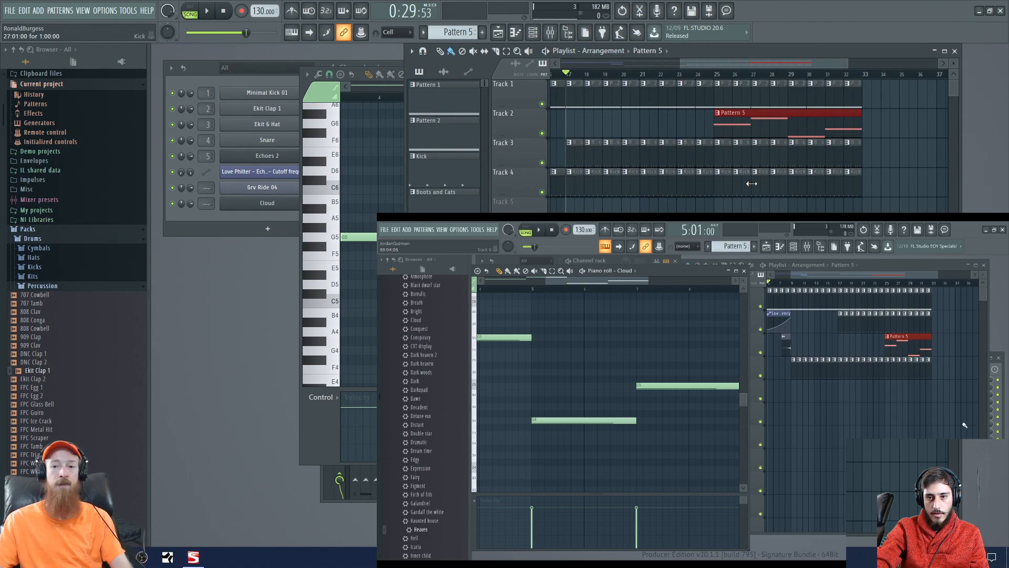
left_click(724, 78)
key("space")
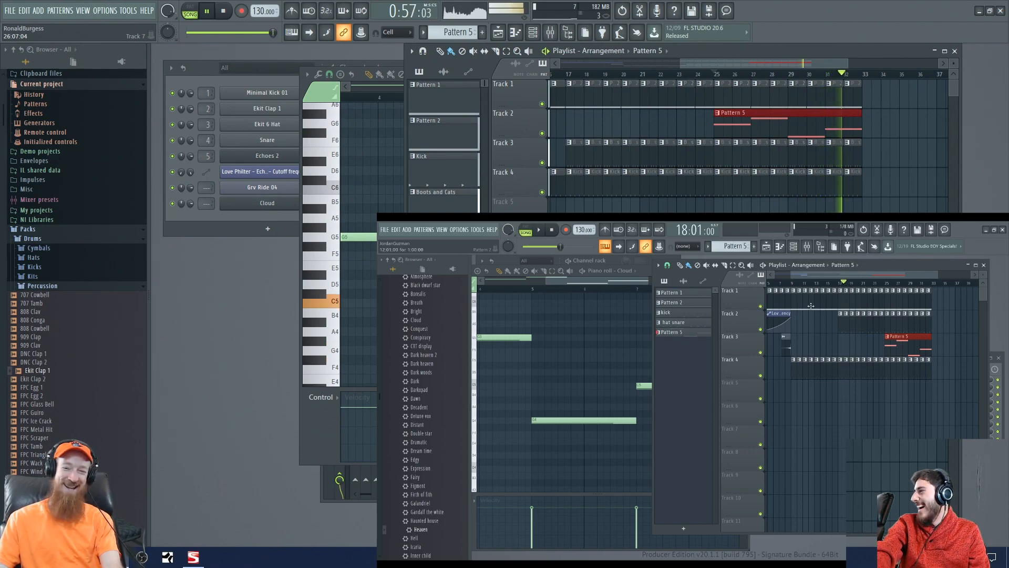
key("space")
key("space")
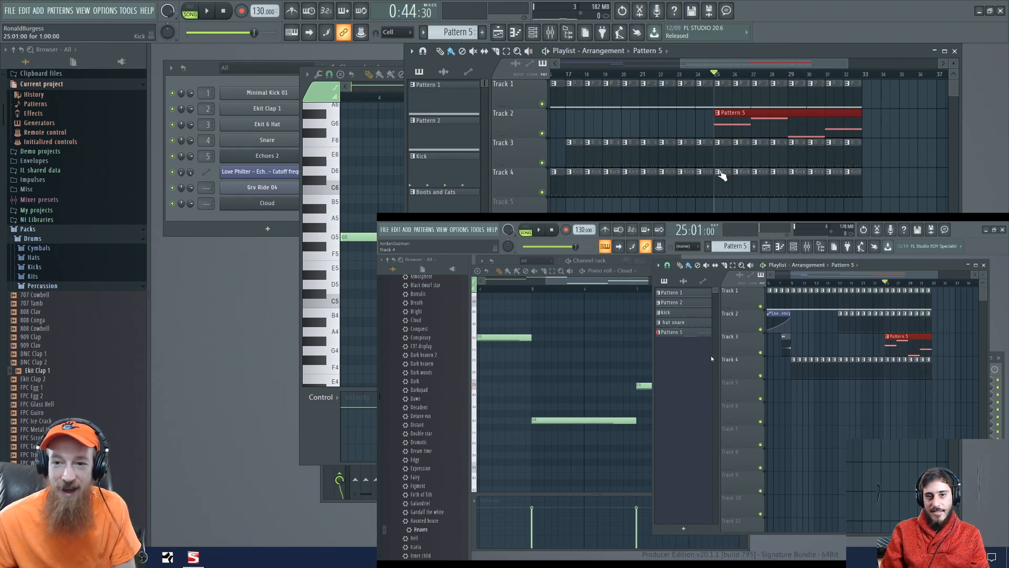
- Select the playlist clips from bar 25 through bar 32 on Tracks 1 to 4
scroll(649, 151, "down", 4)
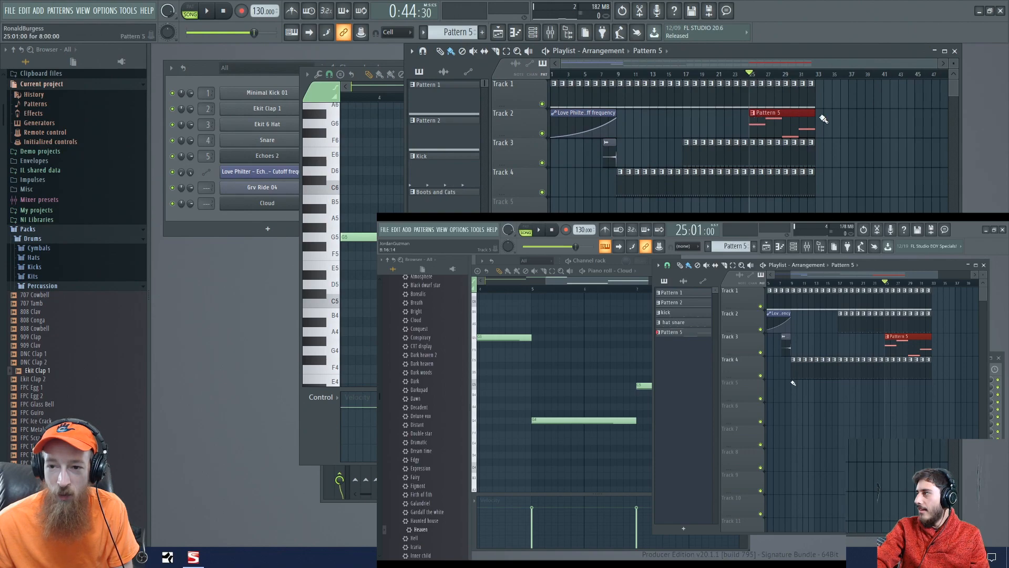
left_click_drag(827, 102, 758, 203)
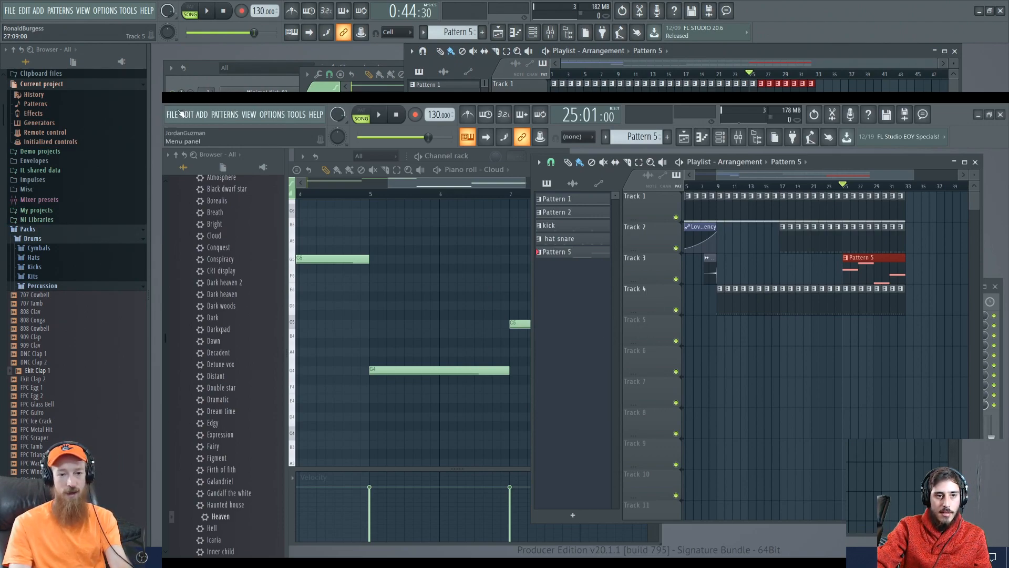
- Save the project in the Projects folder as "Jordans Back 1"
key("ctrl+s")
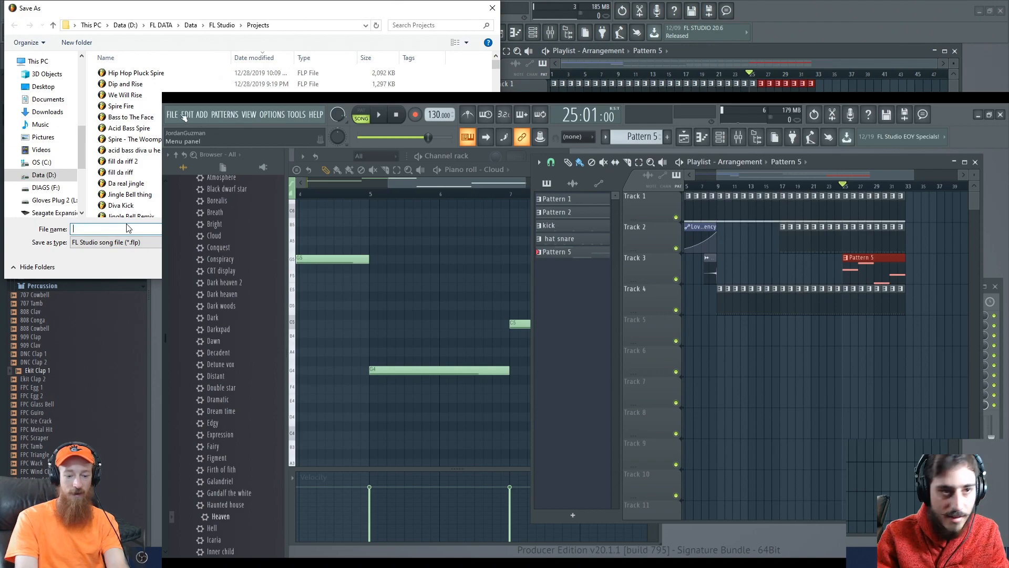
type("Jord")
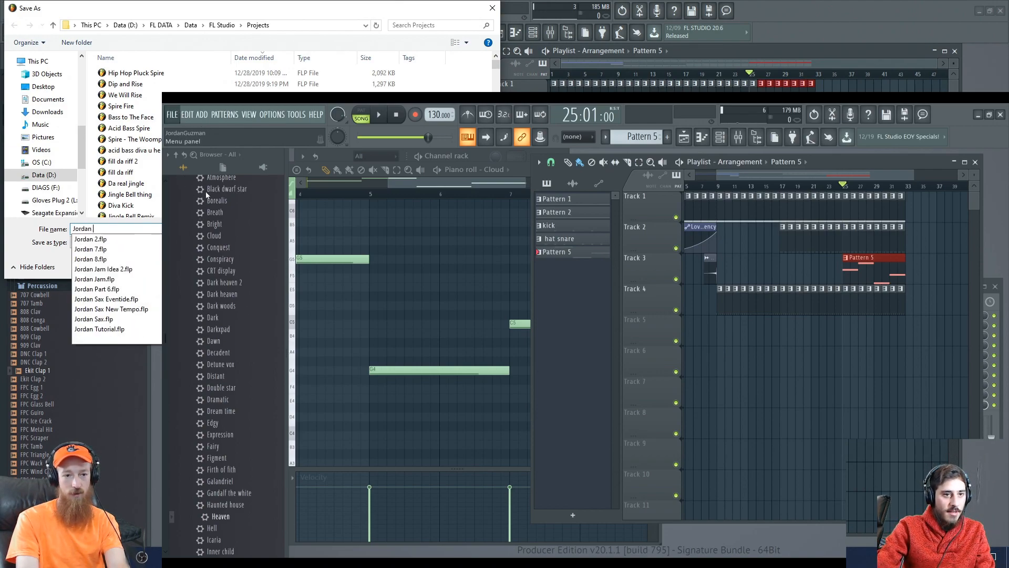
type("ans Back ")
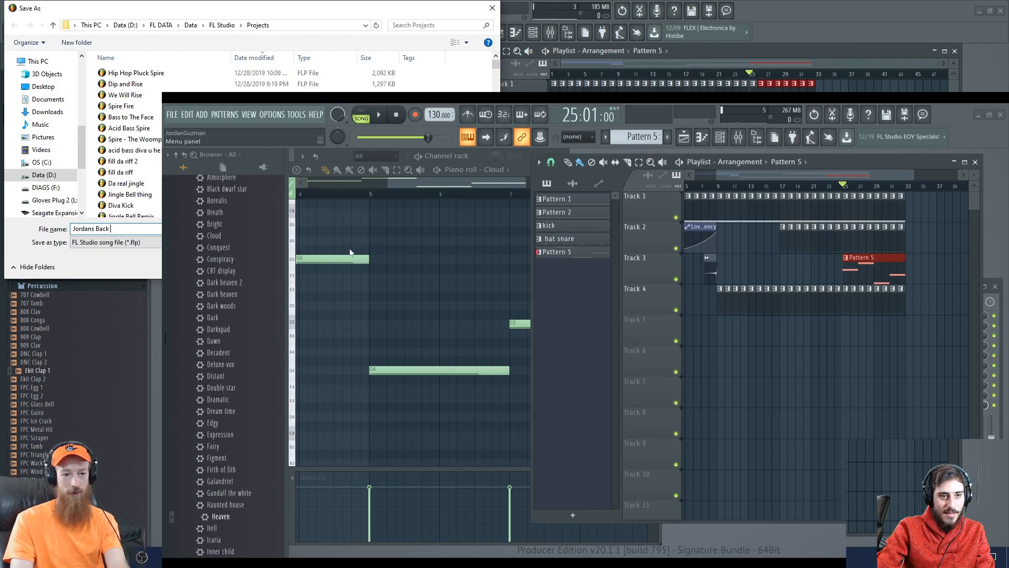
type("1")
key("Return")
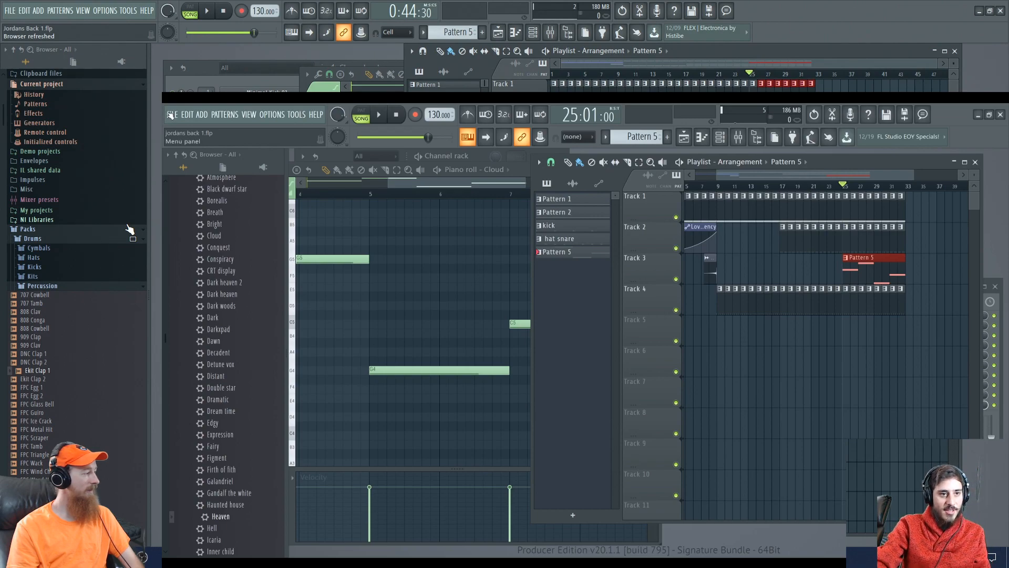
- Look for the project file "Jordan 9.flp" to open and search the Projects folder for "jordan"
left_click(8, 11)
left_click(36, 48)
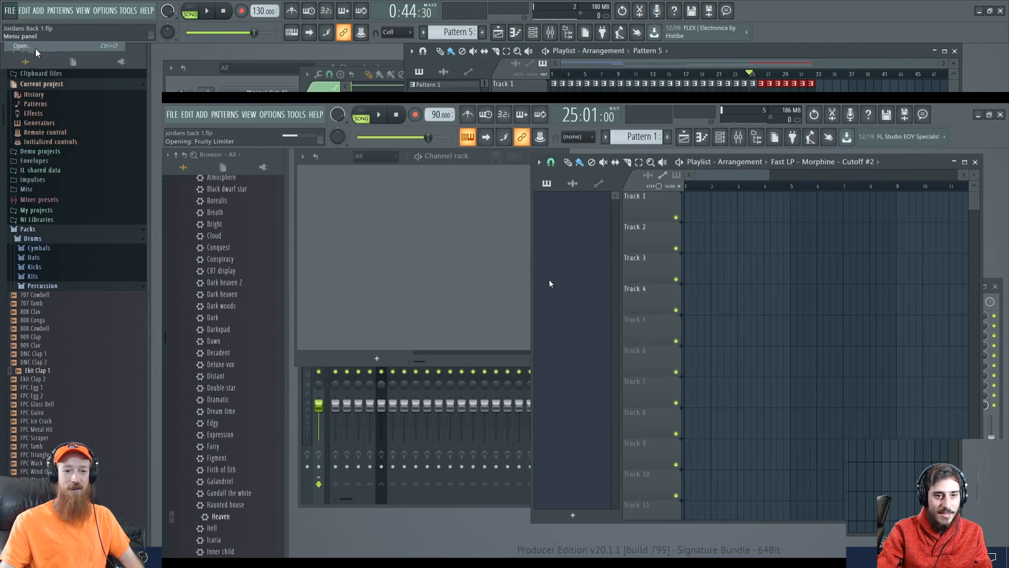
type("Jorb")
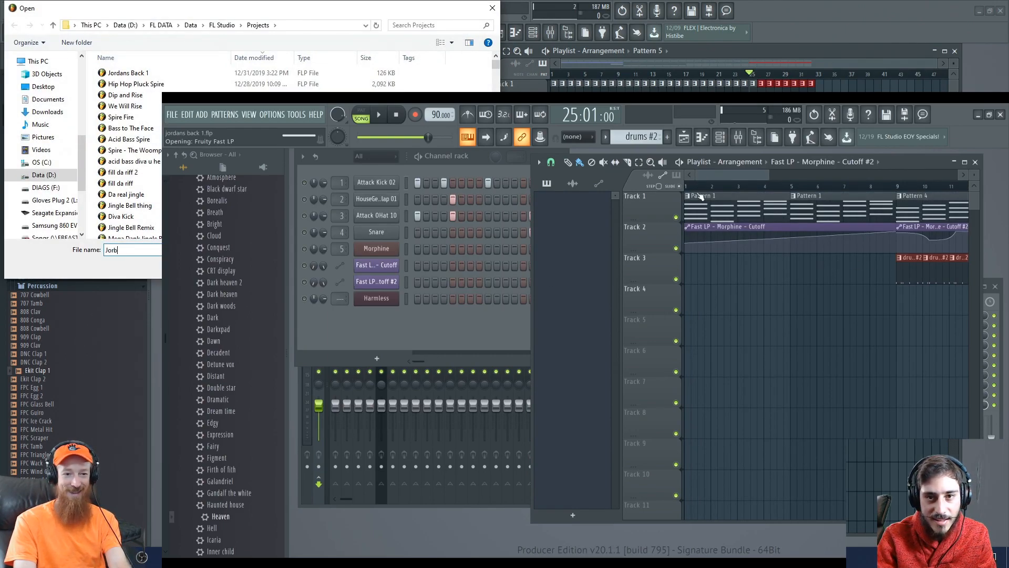
key("BackSpace")
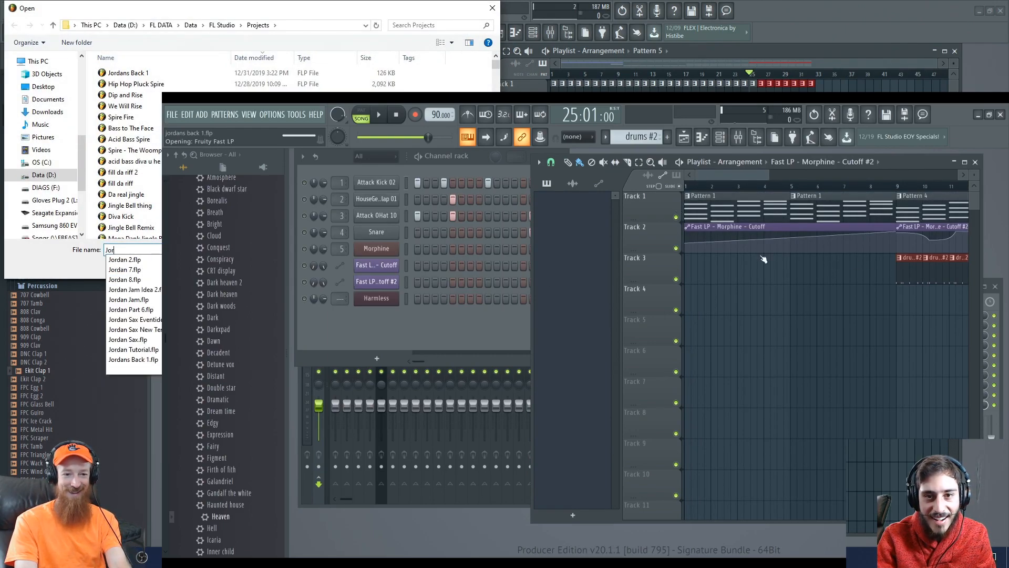
type("dan")
key("Down")
key("Down")
key("Down")
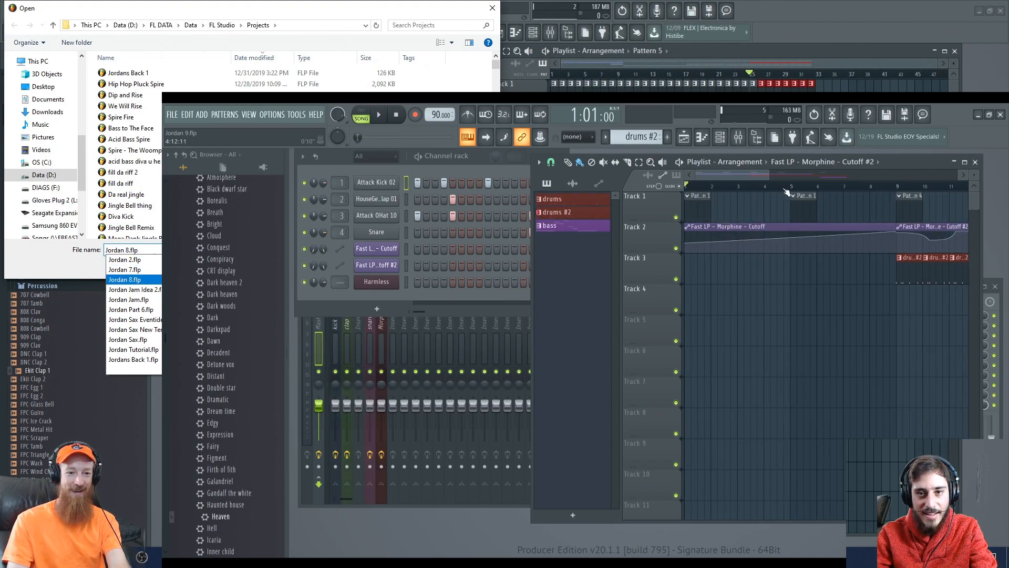
key("BackSpace")
type("9")
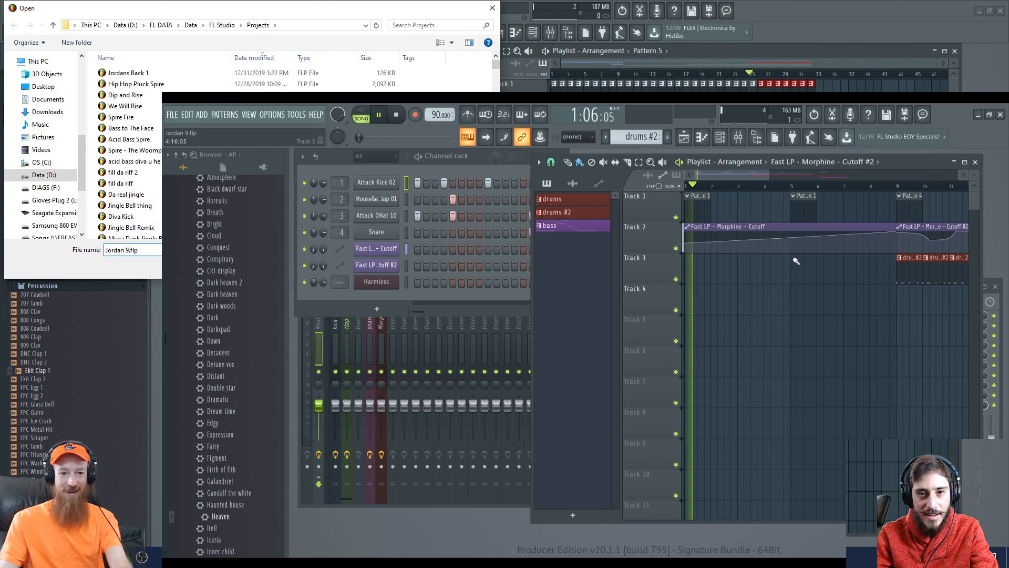
left_click(459, 25)
type("jordan")
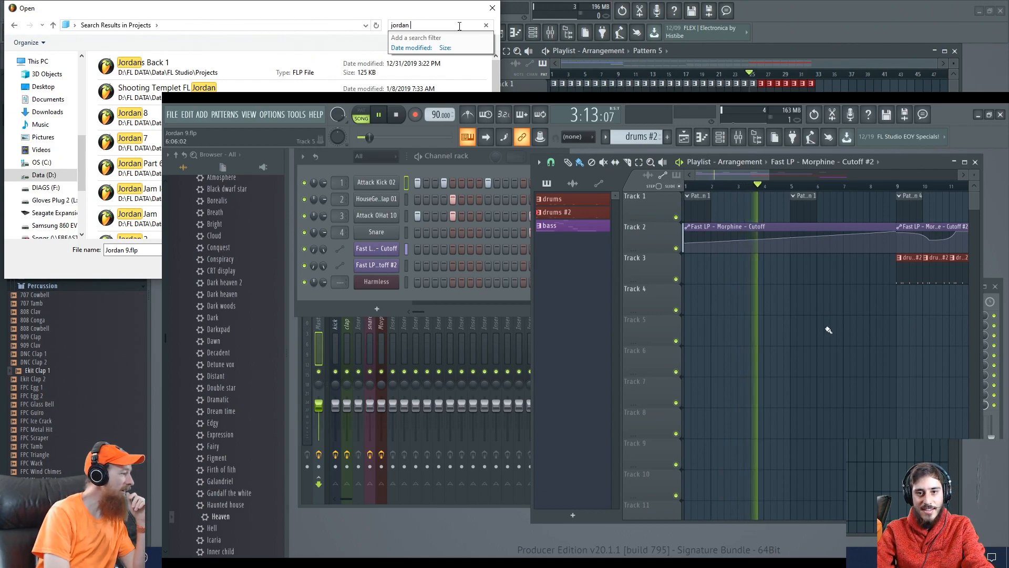
- Examine the Jordan 9 arrangement along its timeline and play it briefly
key("space")
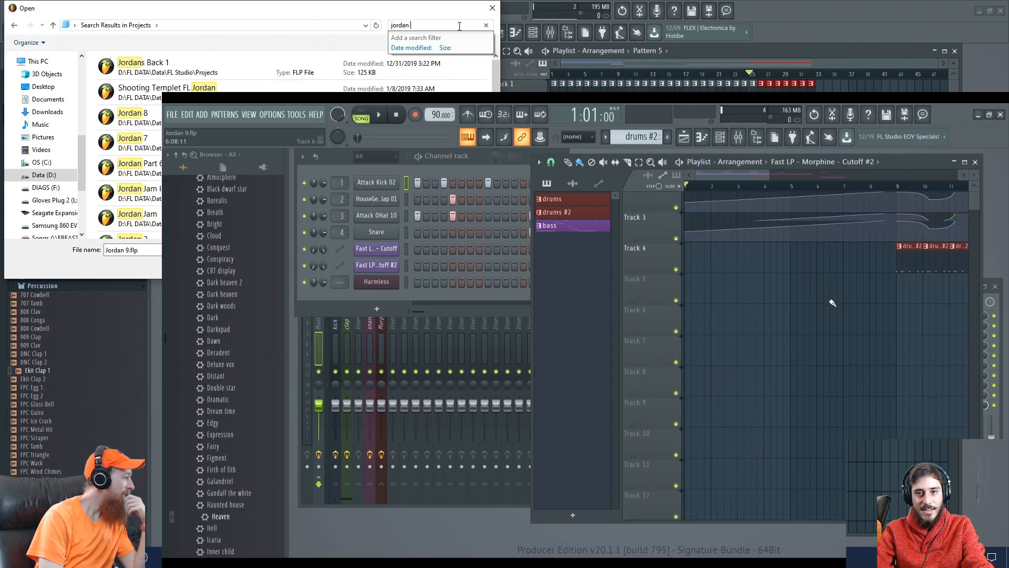
scroll(821, 320, "down", 1)
scroll(824, 337, "up", 1)
left_click_drag(832, 383, 541, 403)
mouse_move(946, 373)
left_mouse_down()
mouse_move(714, 430)
mouse_move(975, 411)
left_mouse_up()
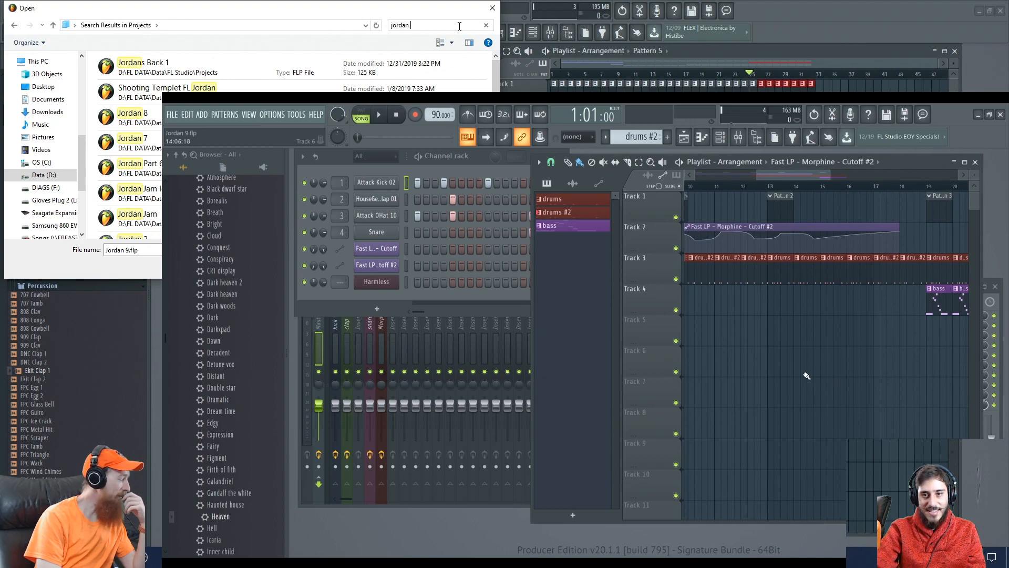
left_click_drag(807, 376, 1006, 381)
left_click_drag(763, 359, 1006, 386)
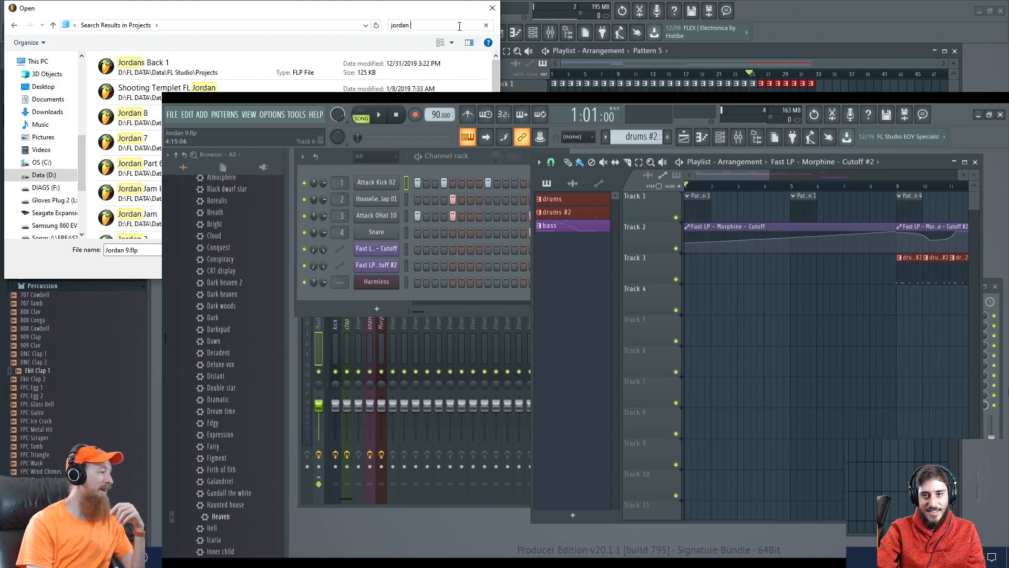
scroll(958, 344, "down", 2)
scroll(958, 344, "up", 2)
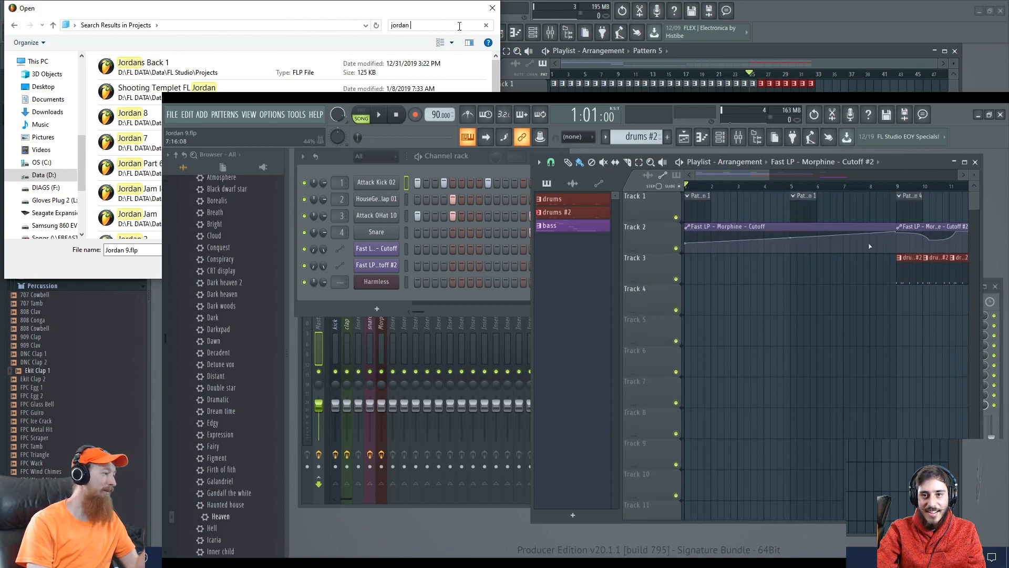
key("space")
key("space")
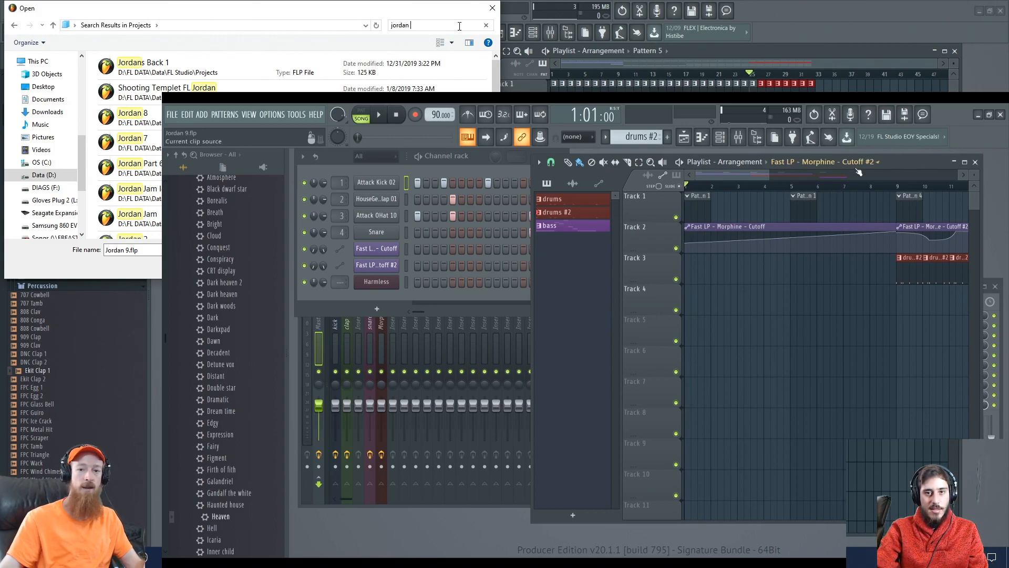
- Close the Open dialog without loading a project and return to the playlist
left_click(492, 9)
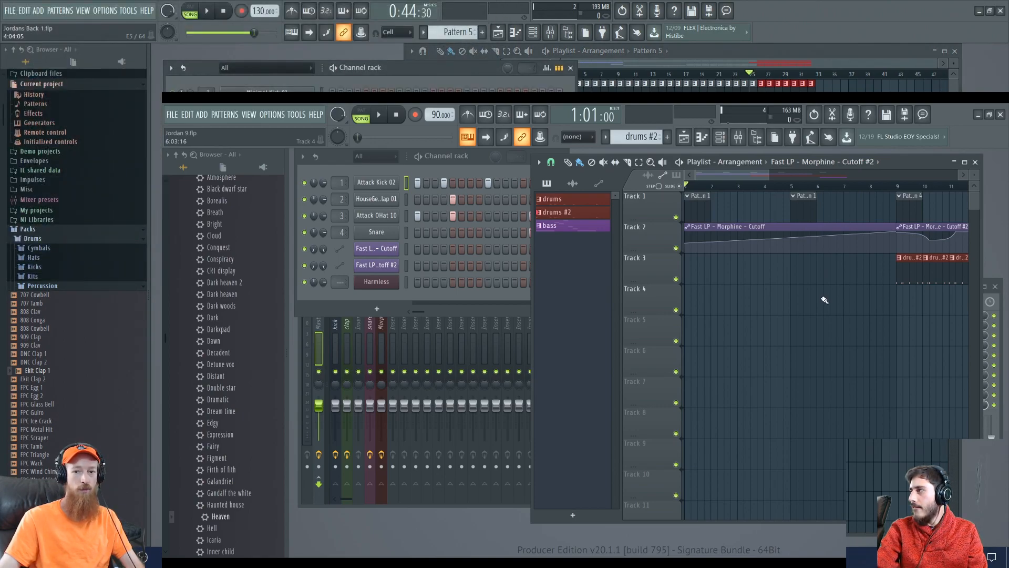
left_click(658, 65)
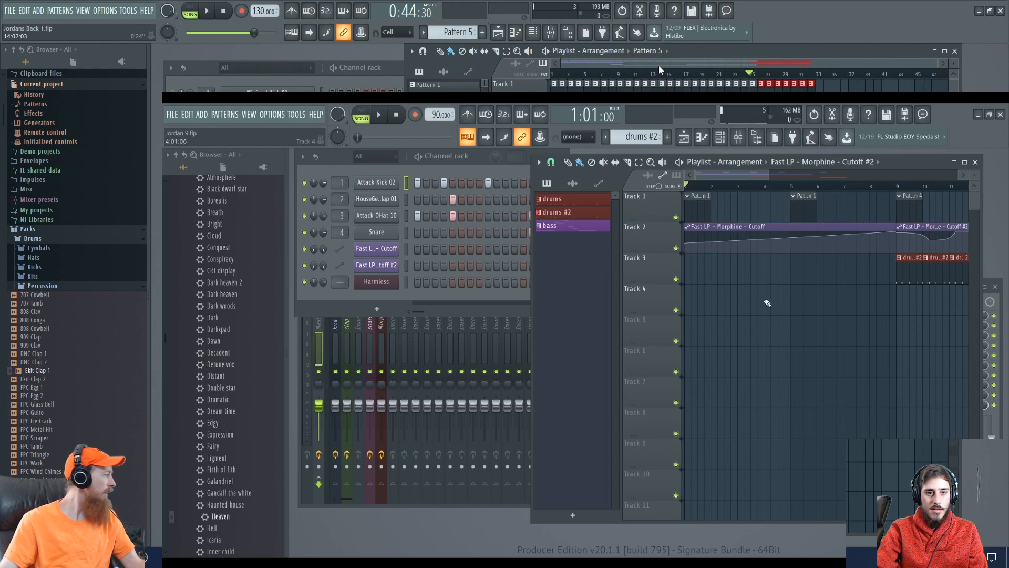